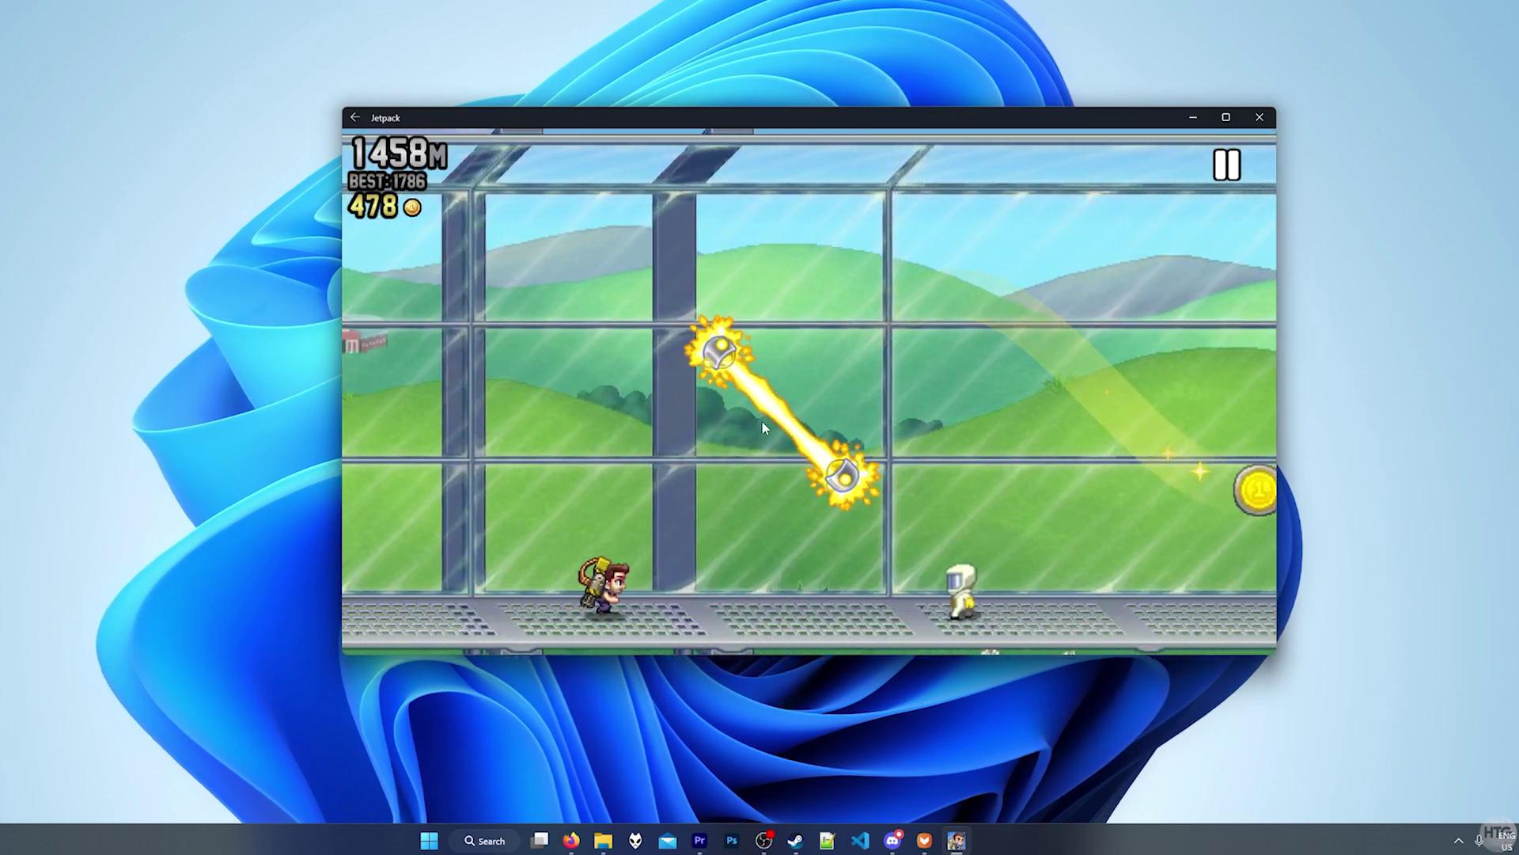
# Fly the Jetpack Joyride runner through the lab to a new best of 2232 m with 1014 coins.
pyautogui.click(762, 421)
pyautogui.click(762, 421)
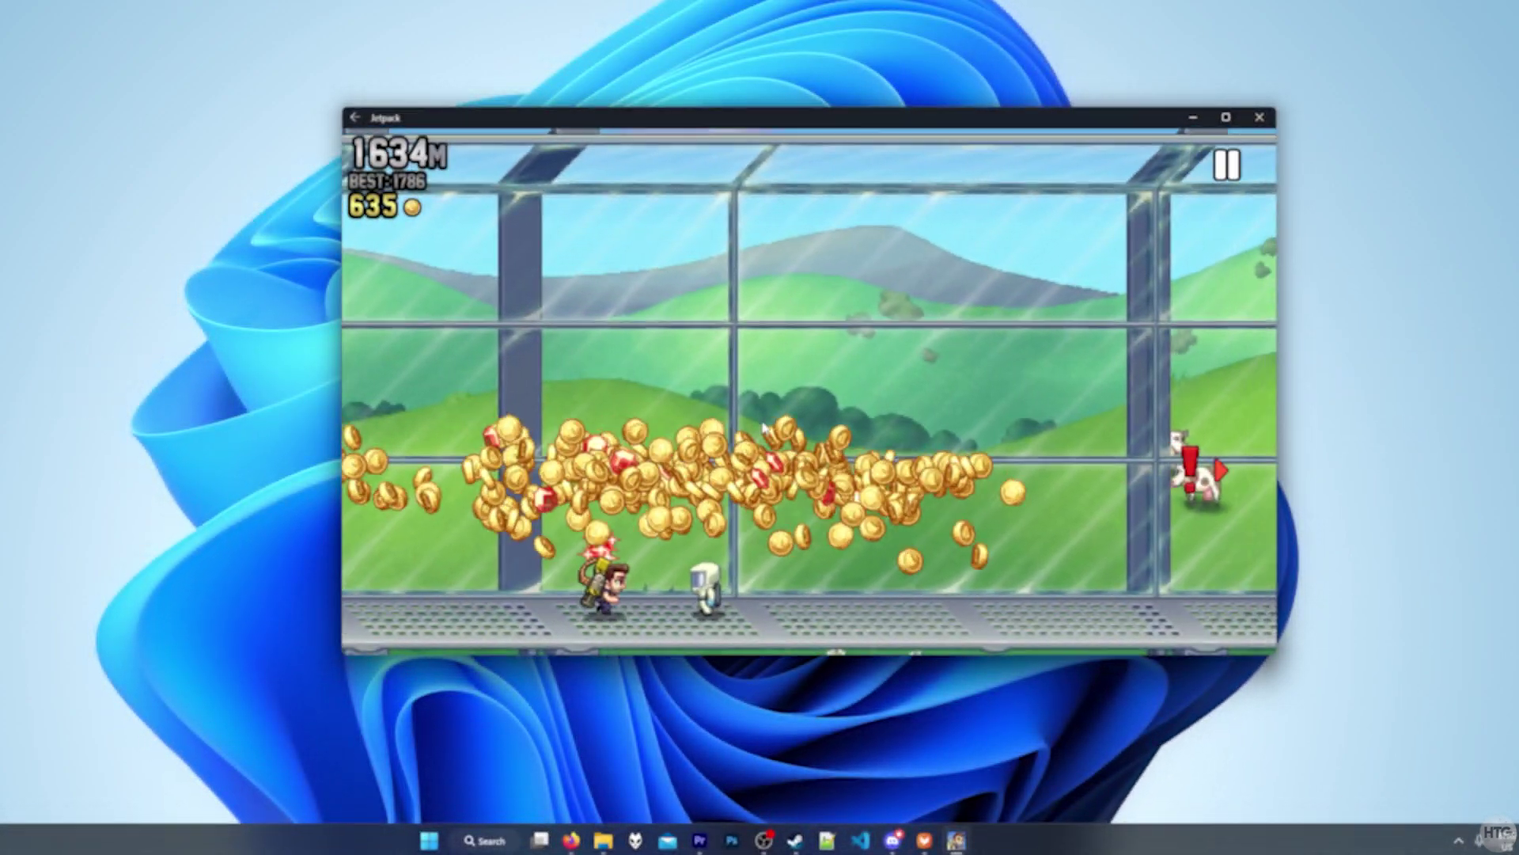
pyautogui.moveTo(762, 421); pyautogui.dragTo(758, 427)
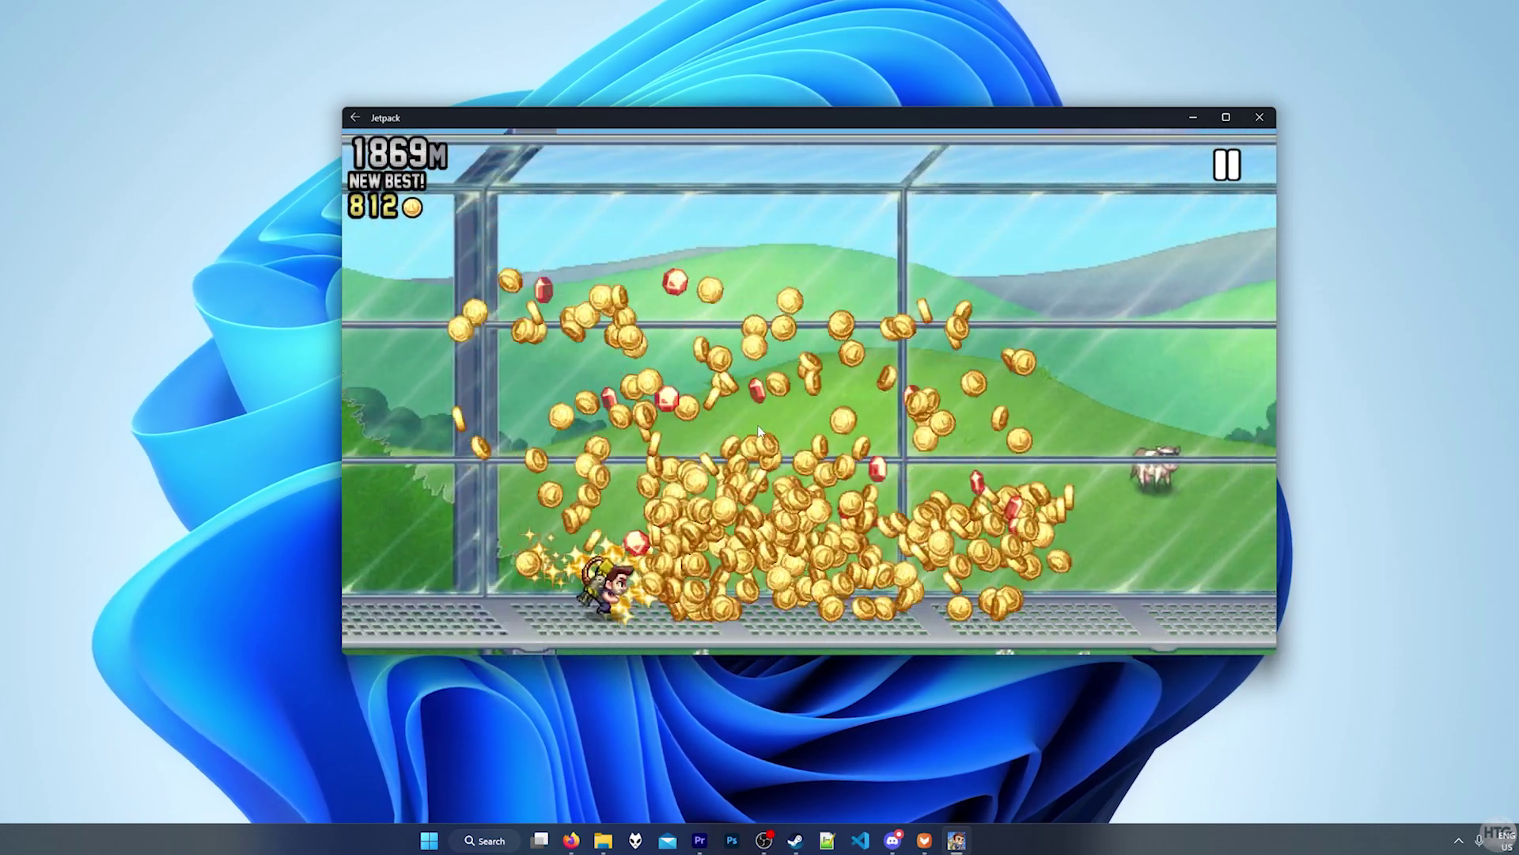
pyautogui.moveTo(758, 430); pyautogui.dragTo(739, 429)
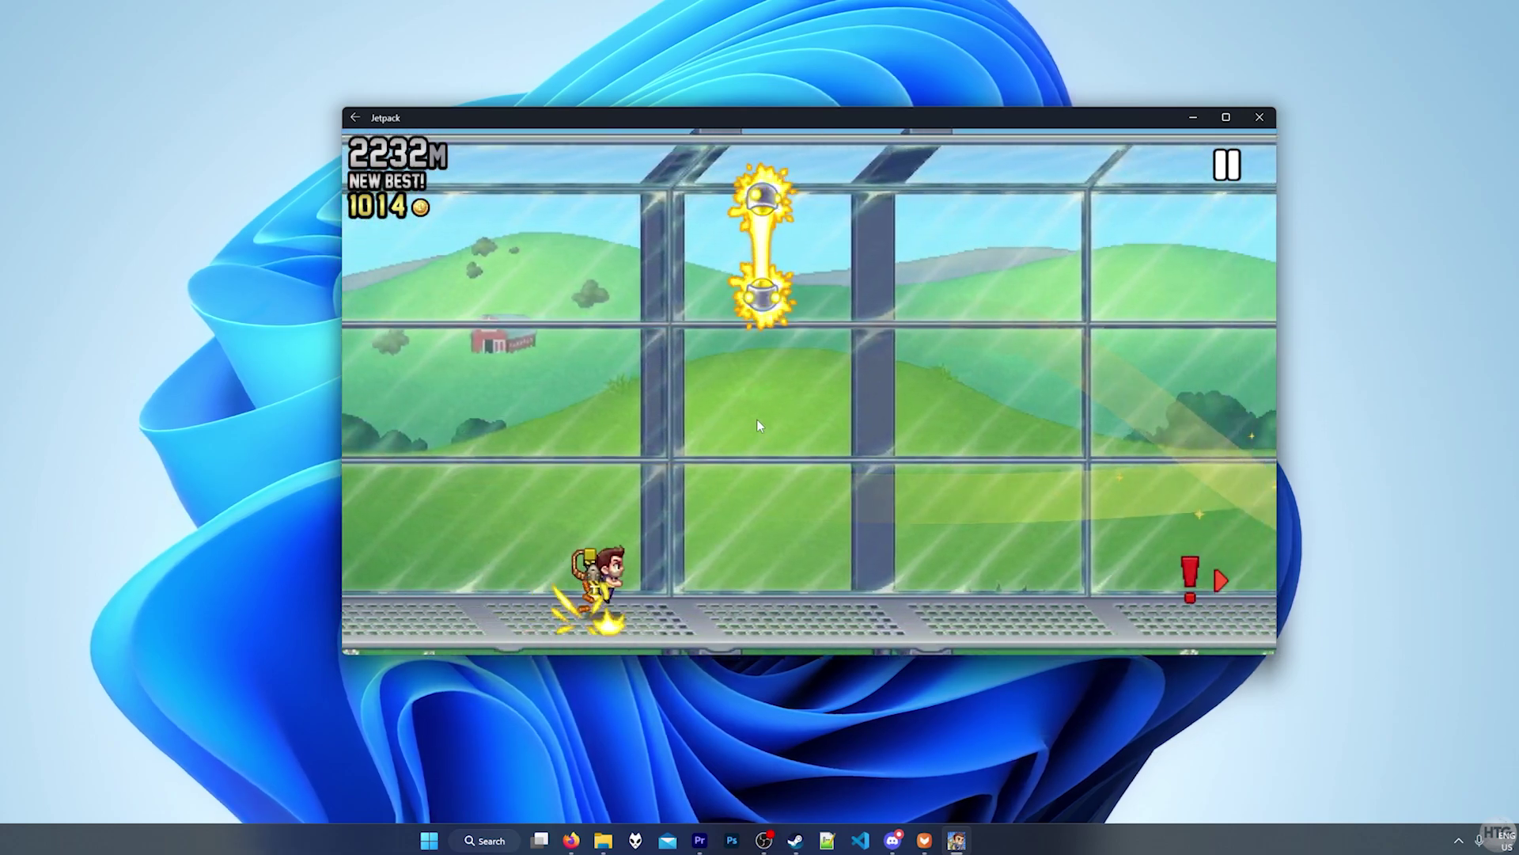
pyautogui.moveTo(757, 419); pyautogui.dragTo(758, 419)
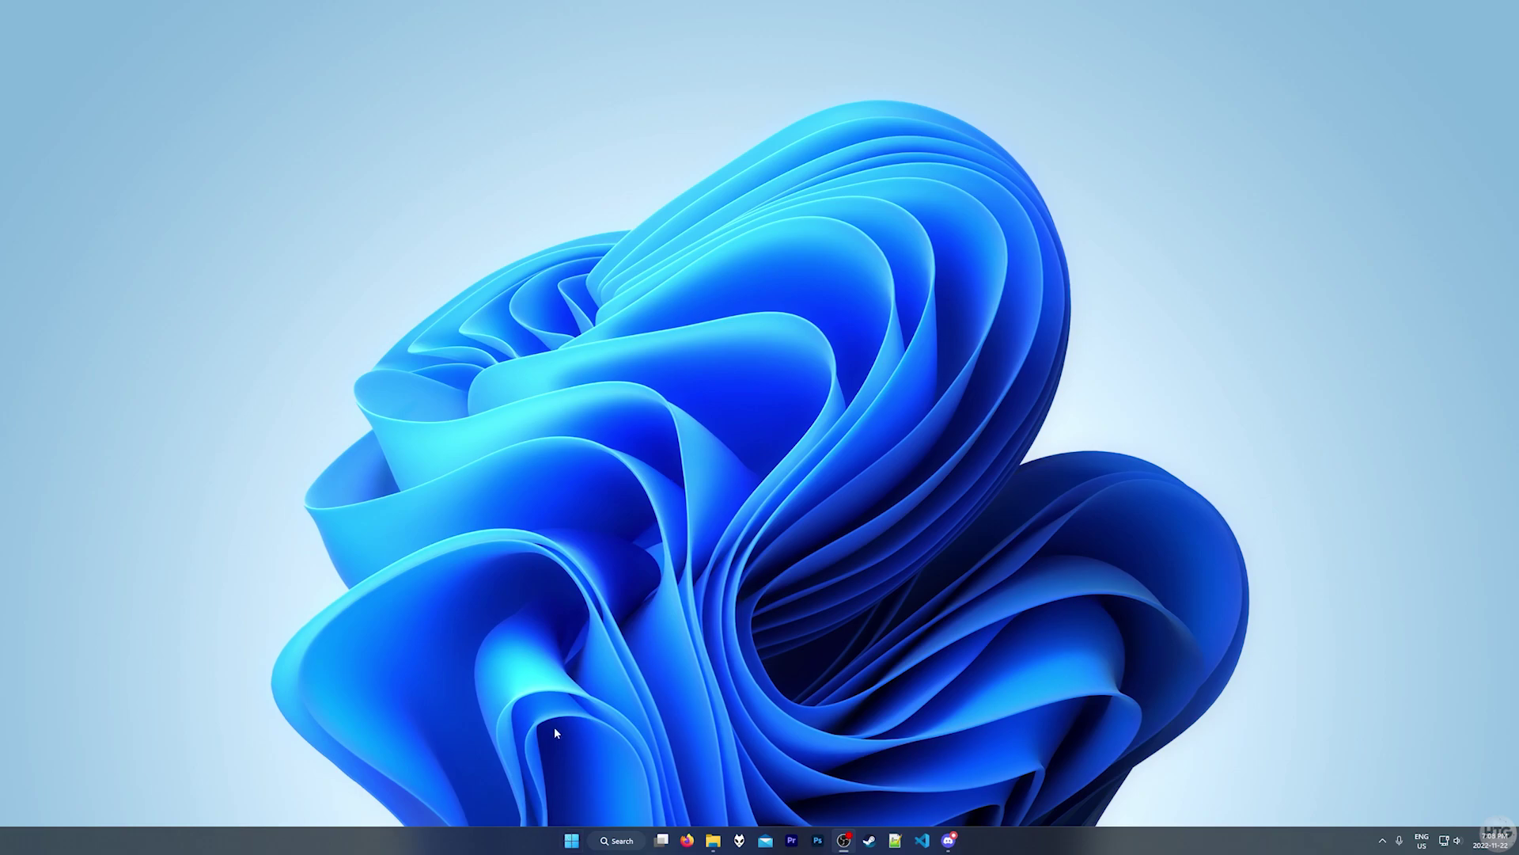
# Open Settings' System > About page showing the Ryzen 7 5800X and 32.0 GB RAM.
pyautogui.click(572, 840)
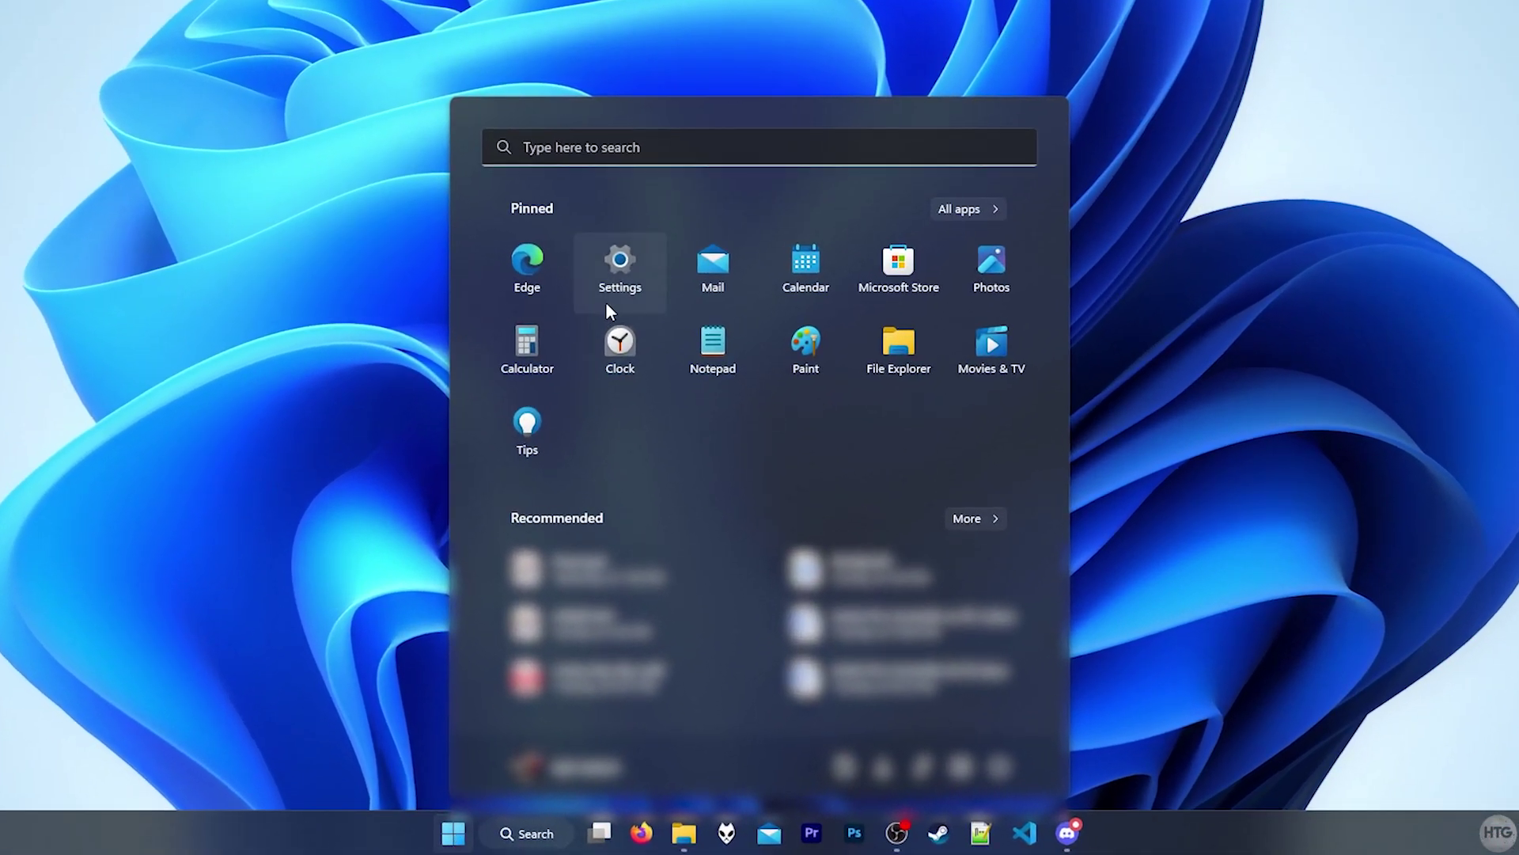
pyautogui.click(621, 273)
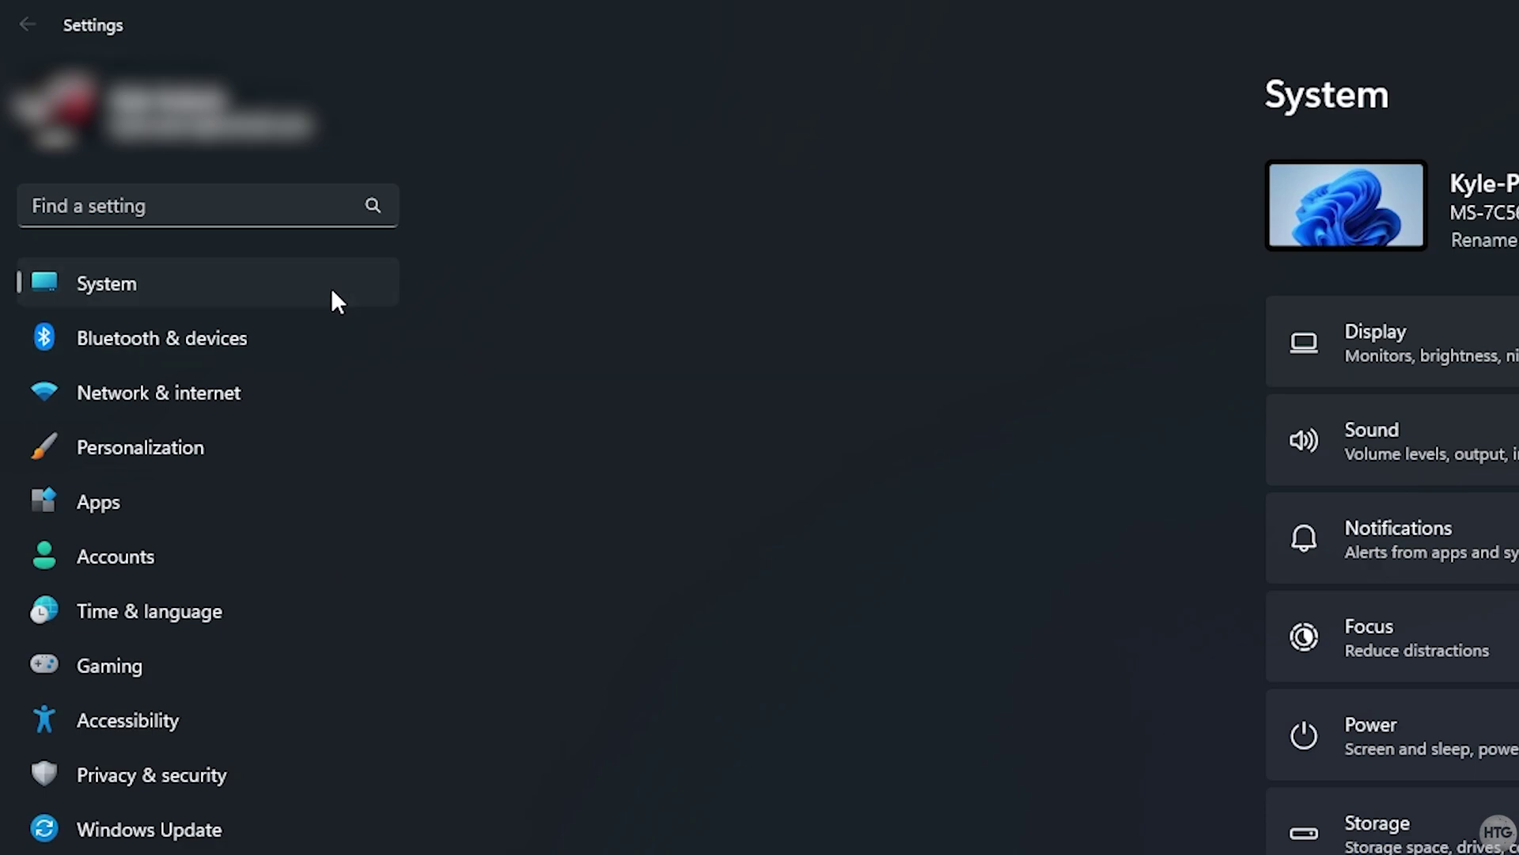
pyautogui.scroll(-10, 899, 695)
pyautogui.click(696, 663)
pyautogui.scroll(-5, 513, 780)
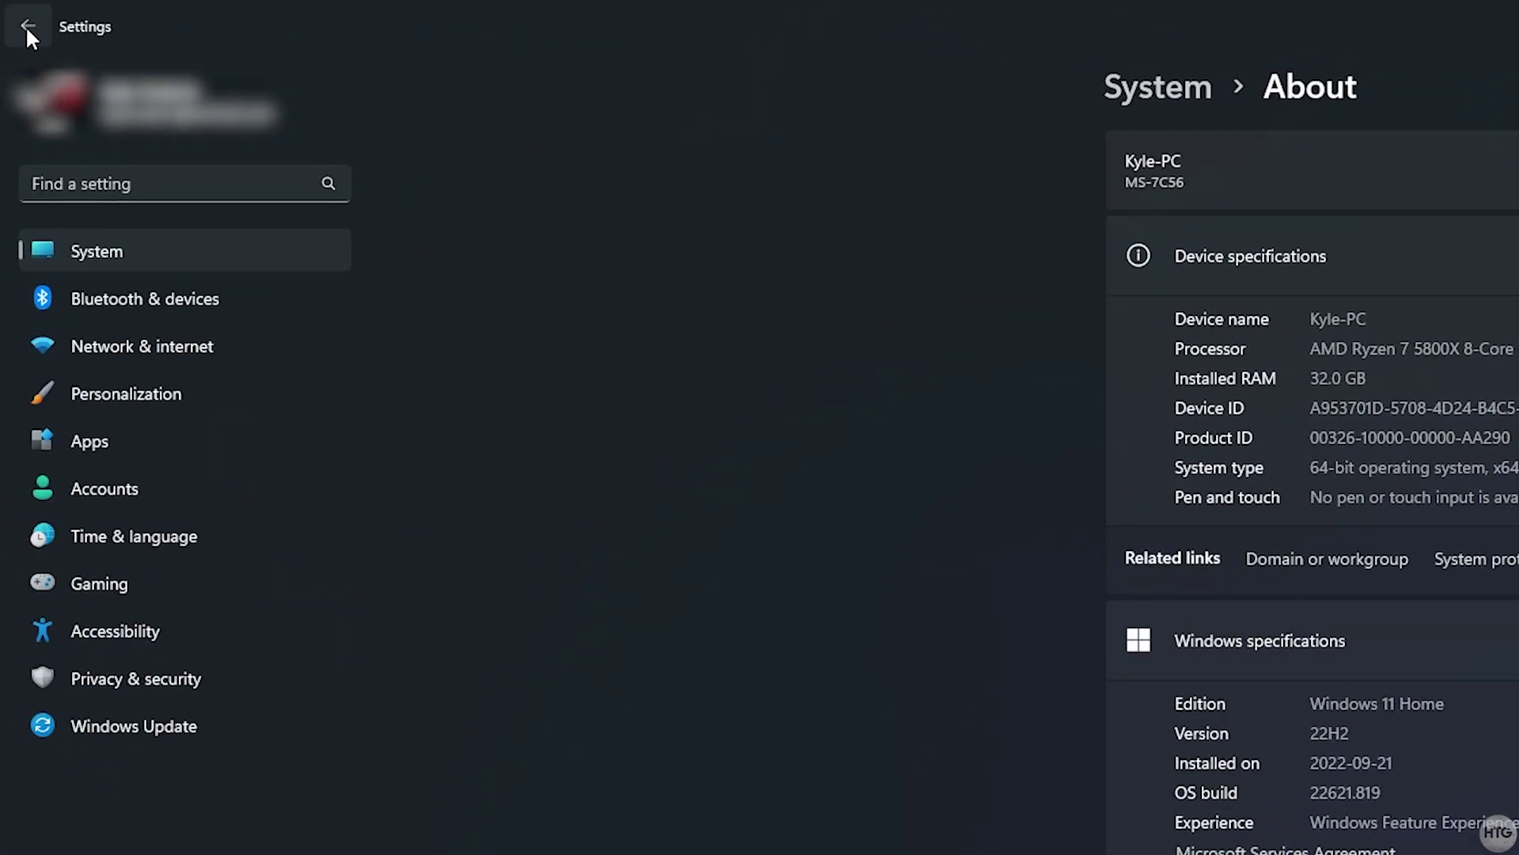
# Open Disk 1 properties under Storage > Disks & volumes, showing the 465 GB NVMe SSD at 99% life.
pyautogui.click(27, 28)
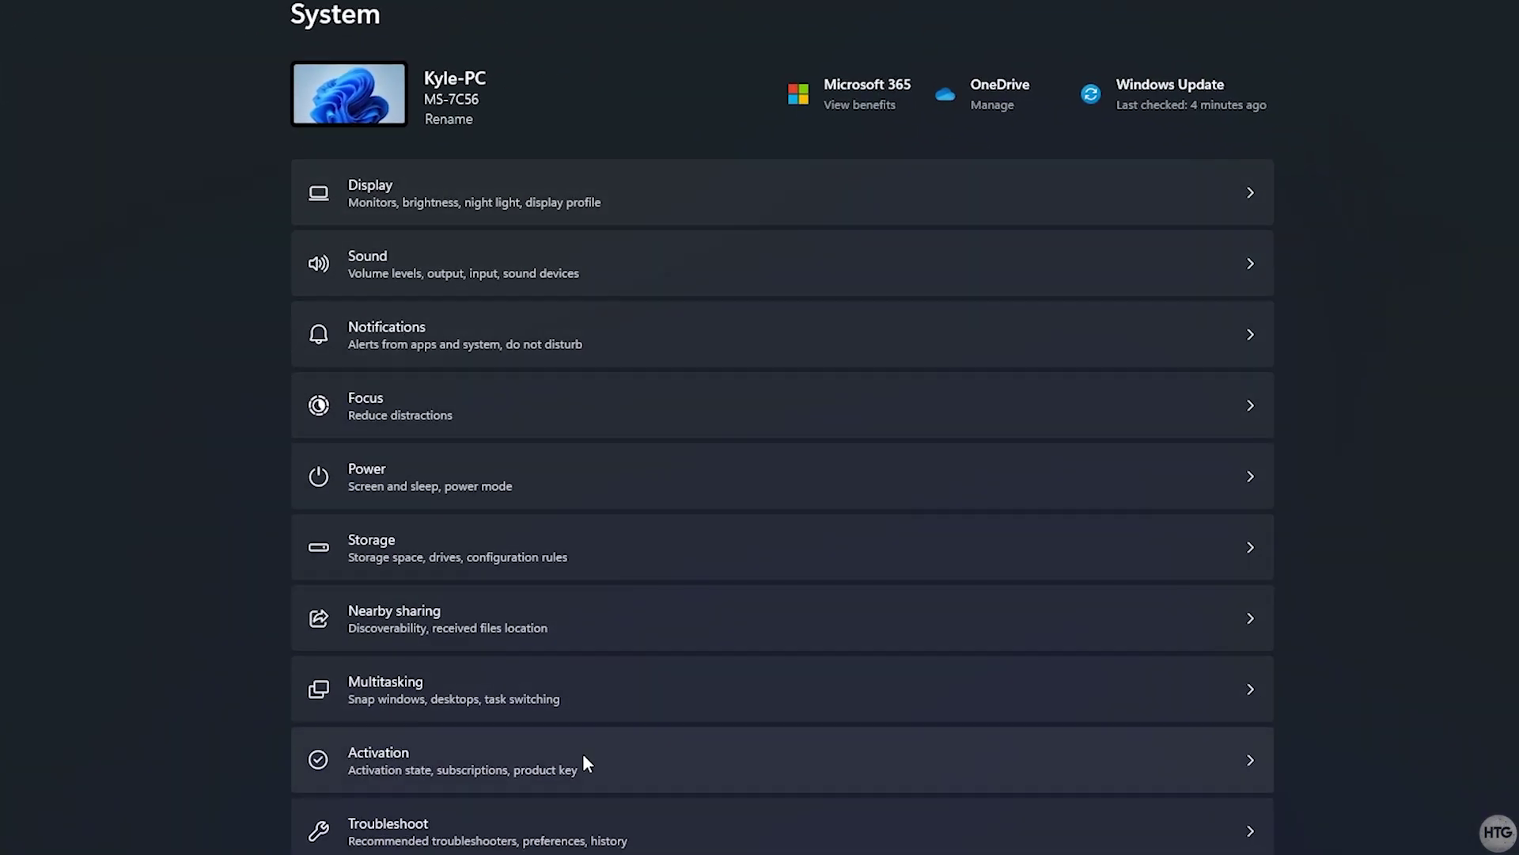
pyautogui.click(507, 563)
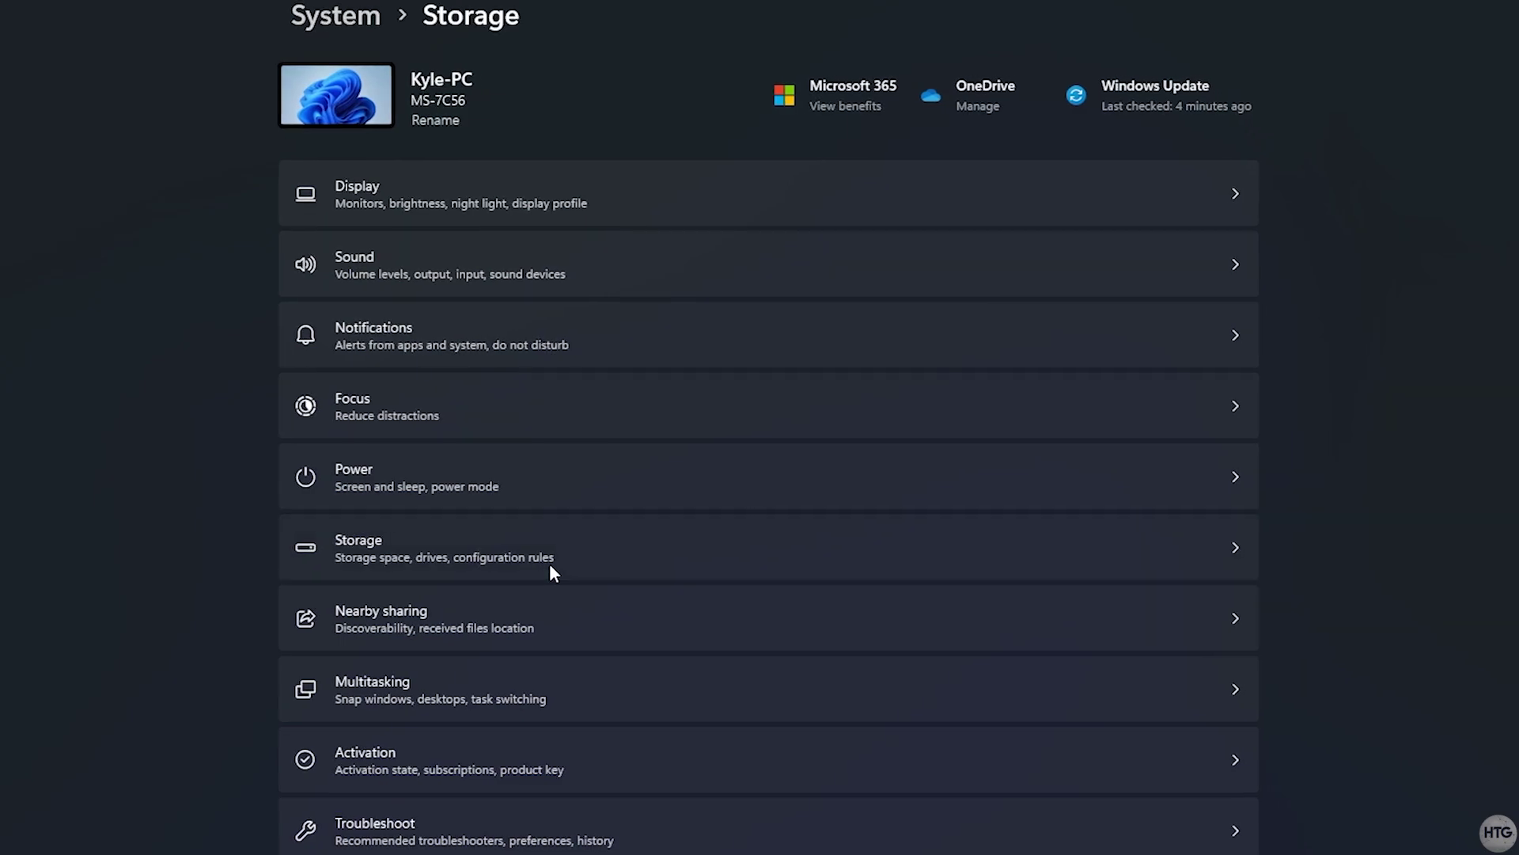
pyautogui.scroll(-5, 591, 695)
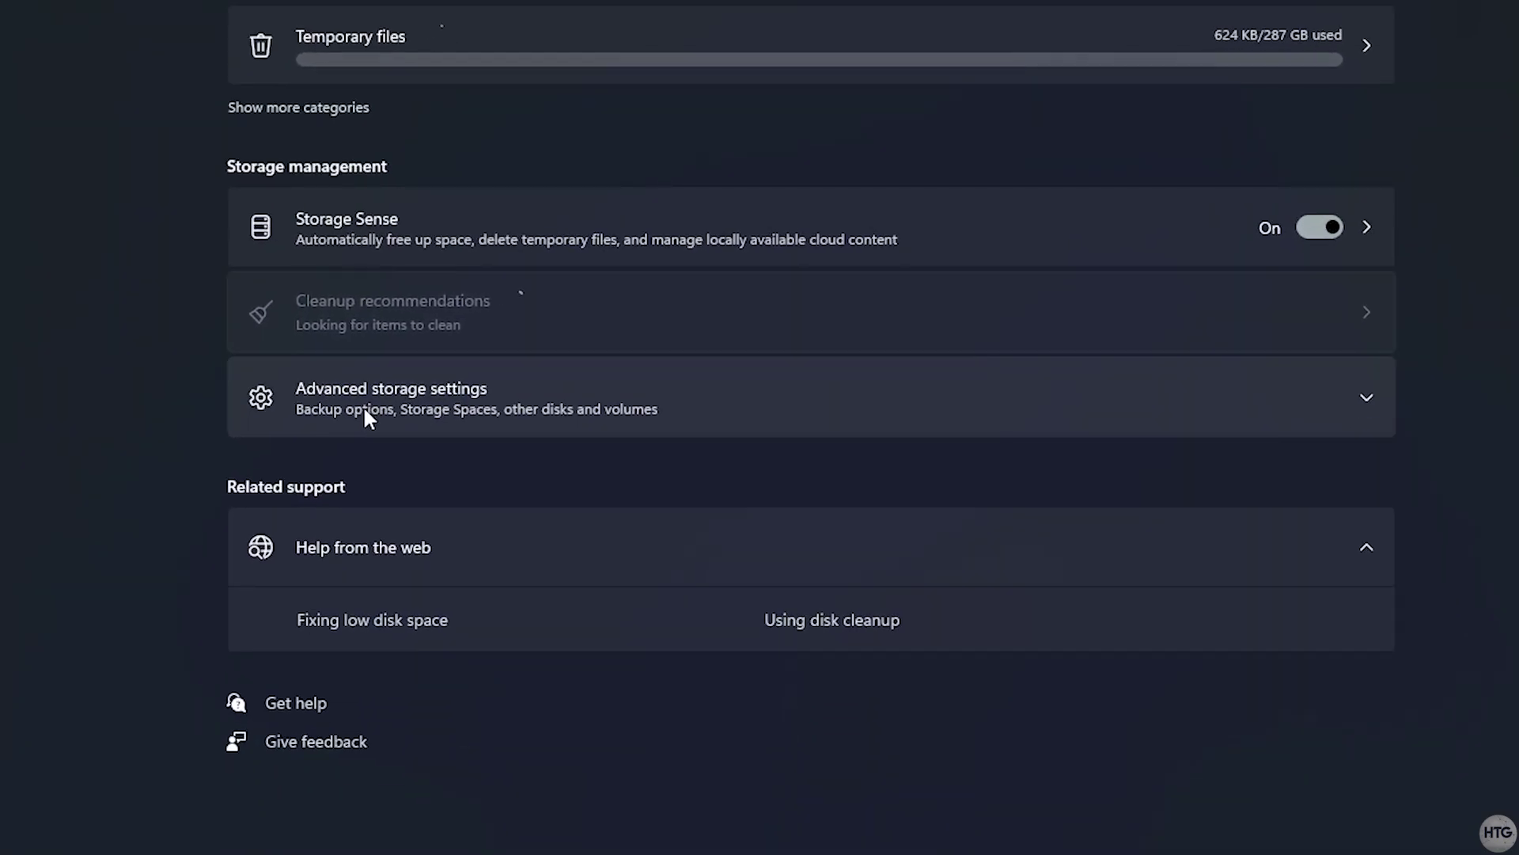
pyautogui.click(483, 404)
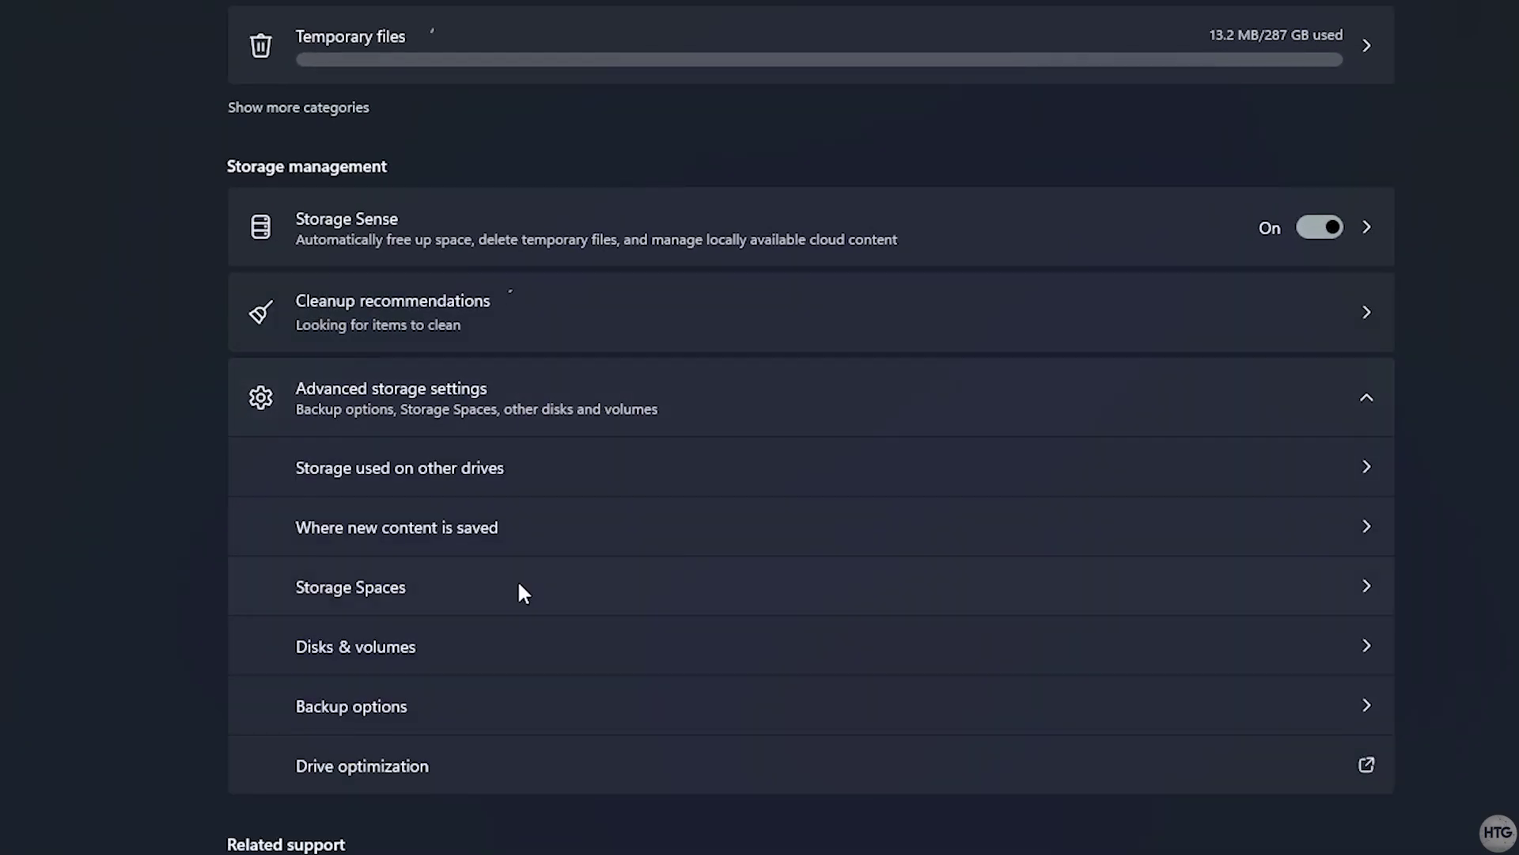
pyautogui.click(511, 662)
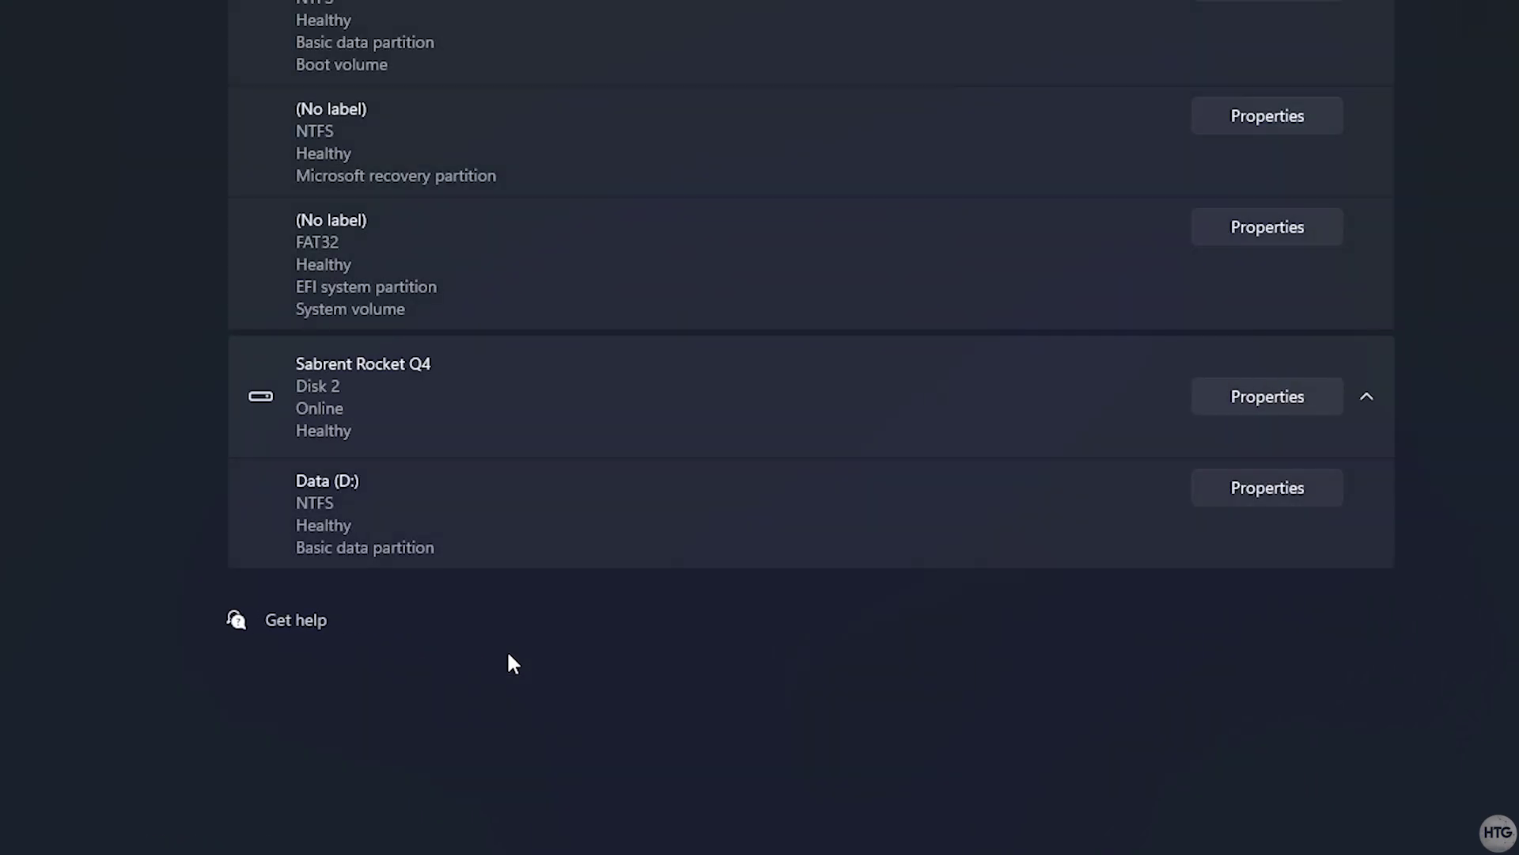
pyautogui.scroll(5, 448, 517)
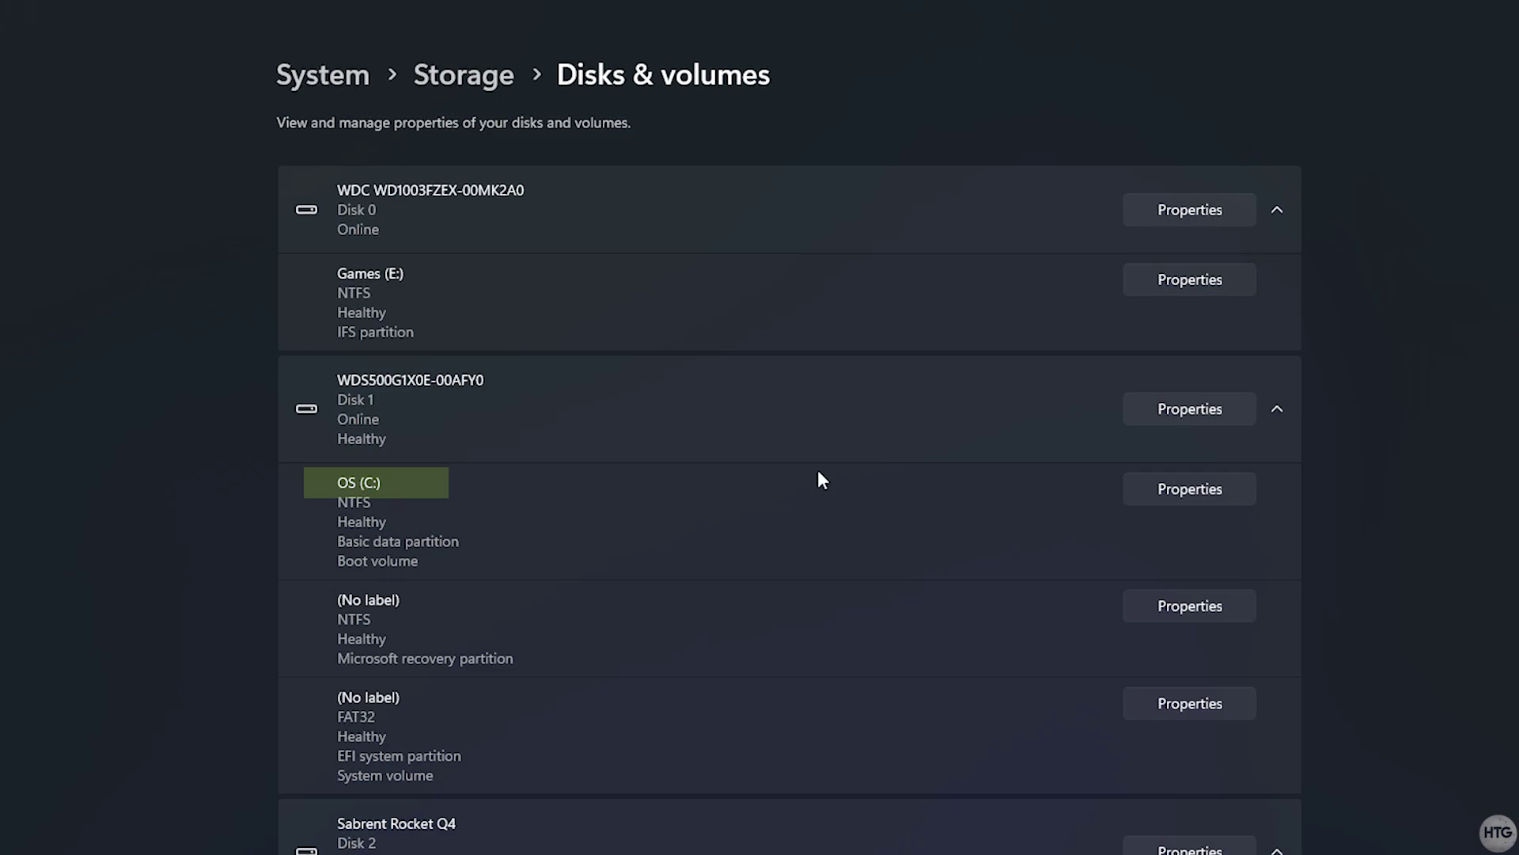
pyautogui.click(1177, 411)
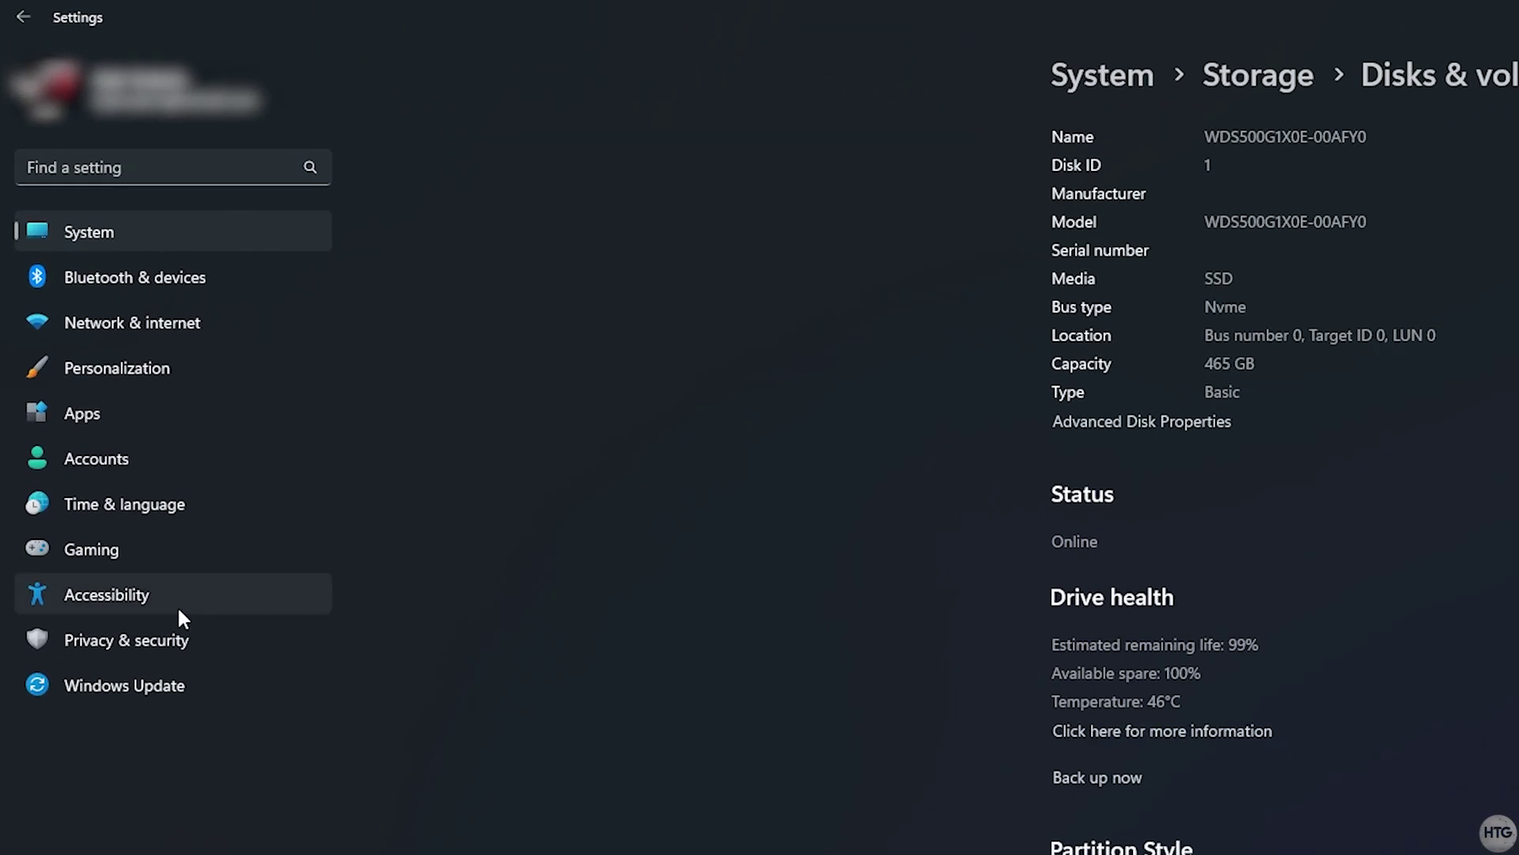
# Run a Windows Update check, confirming the PC is up to date.
pyautogui.click(212, 687)
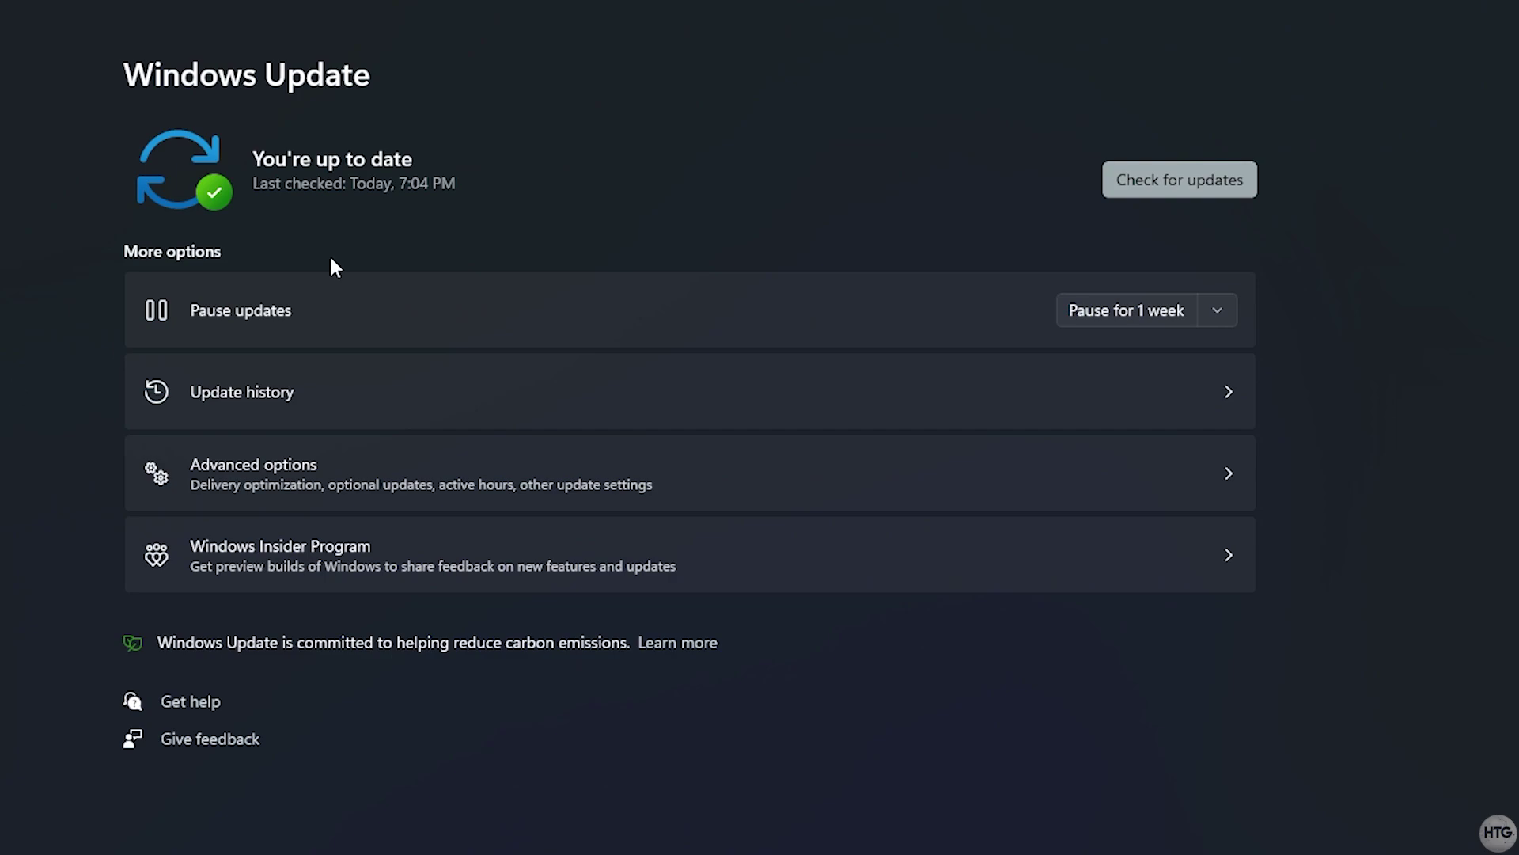
pyautogui.click(1186, 179)
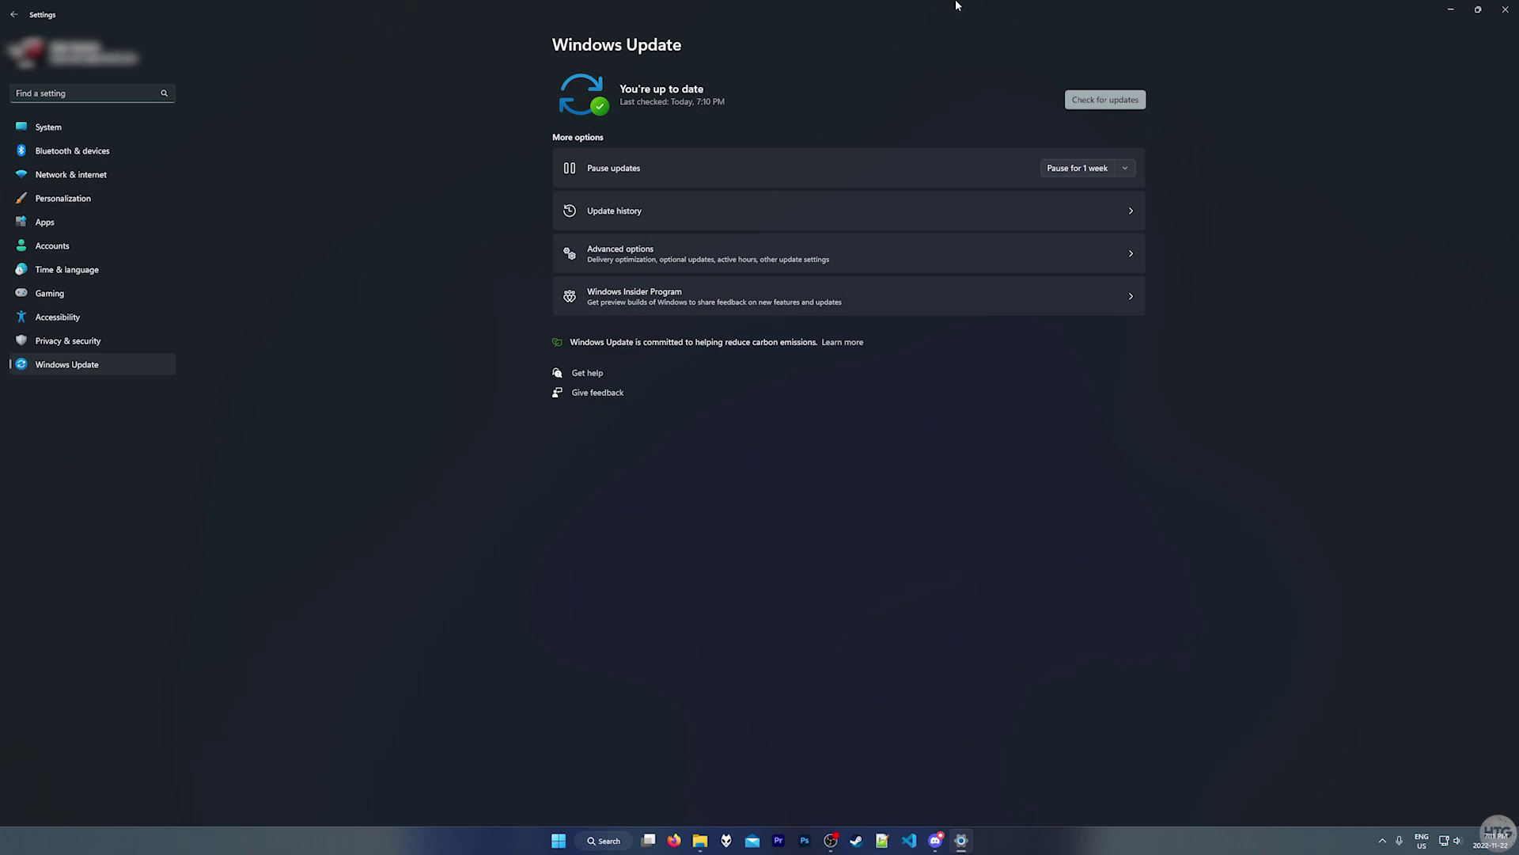
# Close Settings and show Task Manager's CPU performance view with Virtualization Enabled.
pyautogui.click(1505, 9)
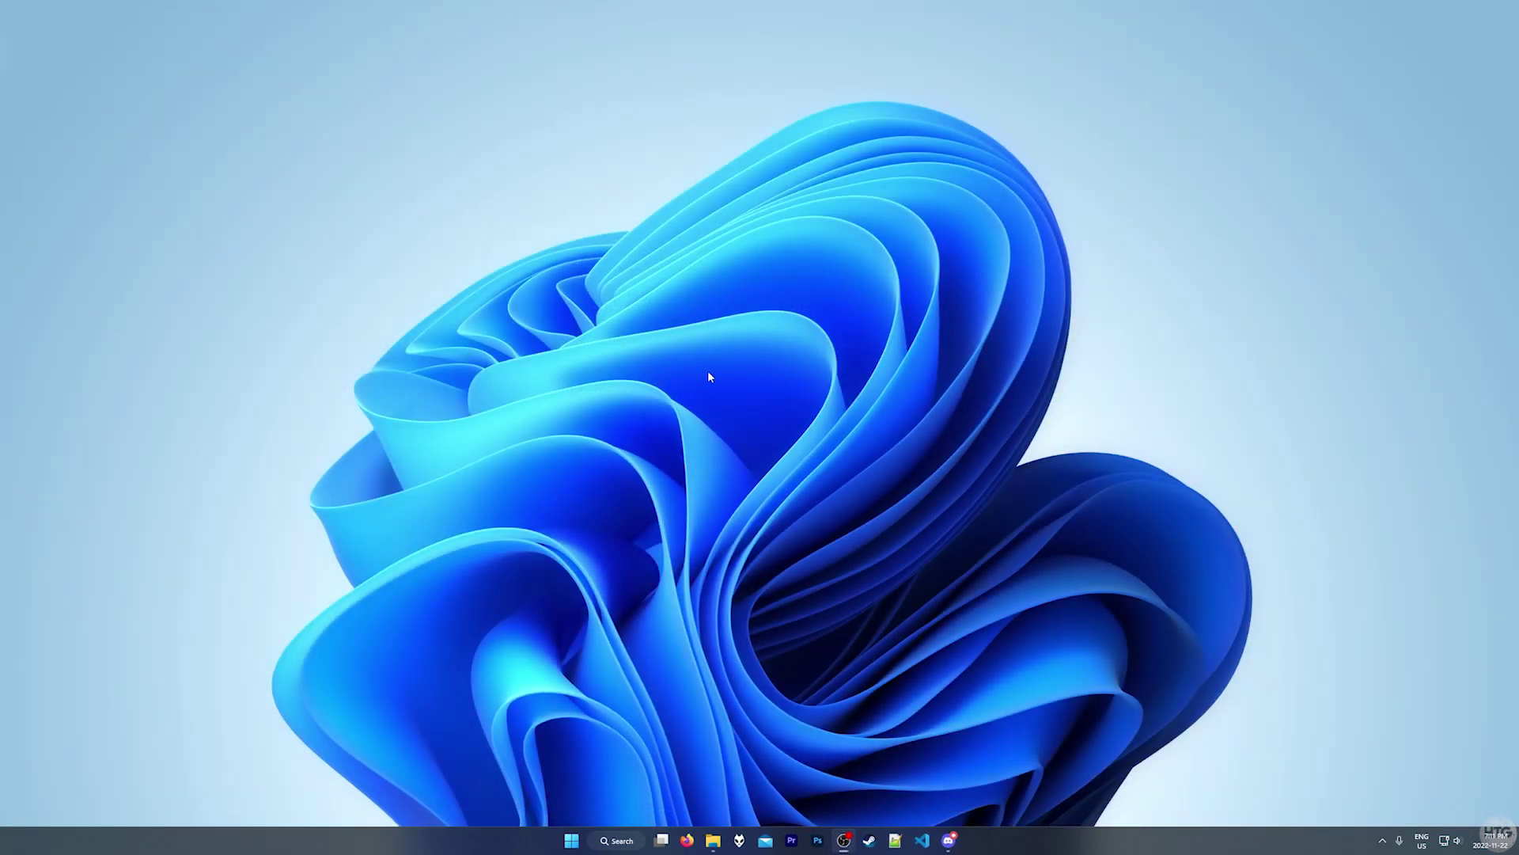
pyautogui.press('super')
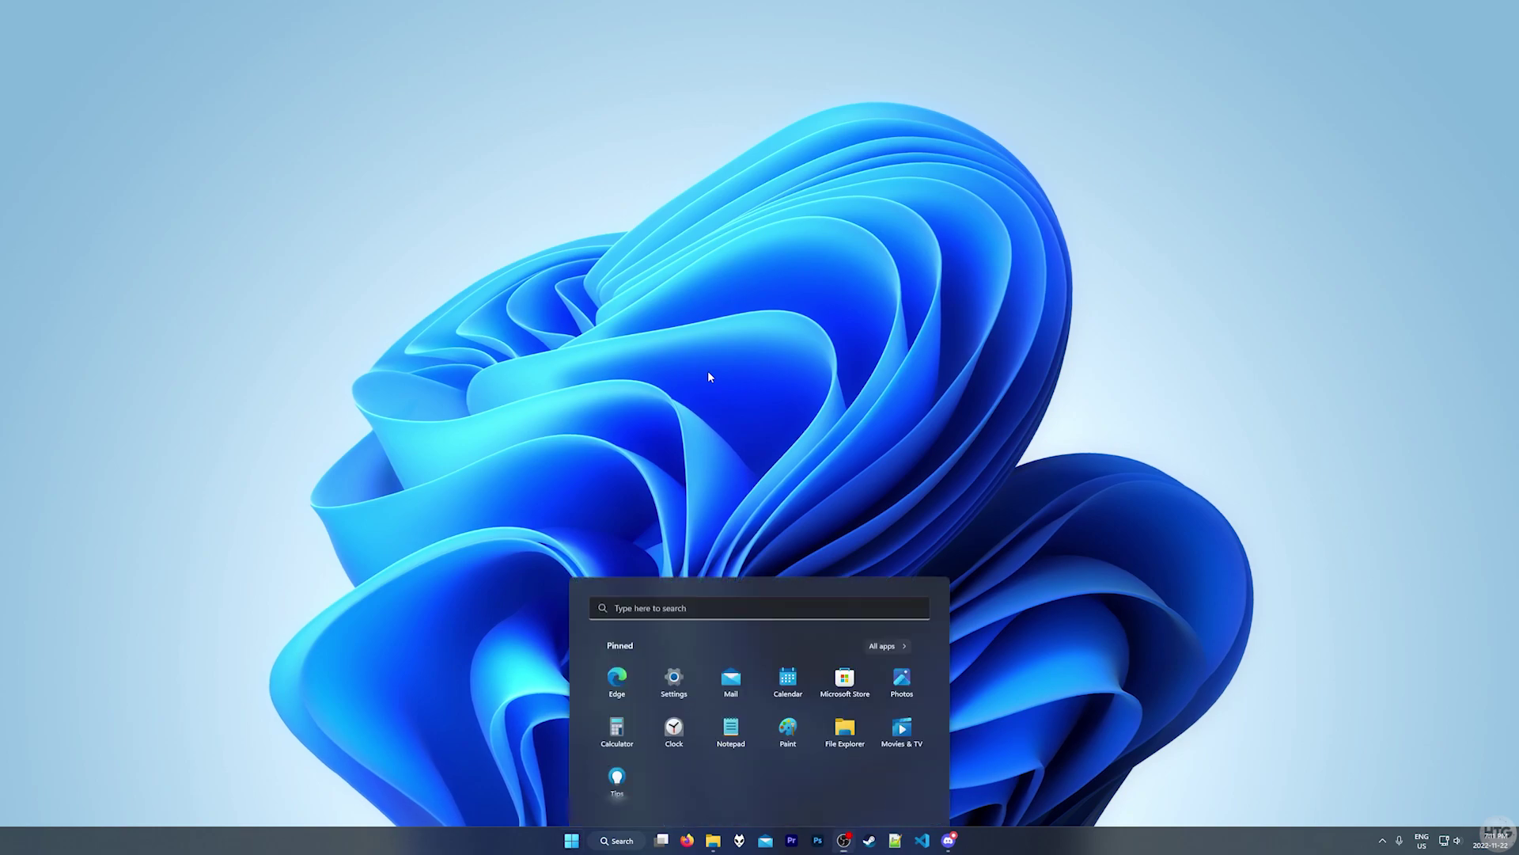
pyautogui.write('task')
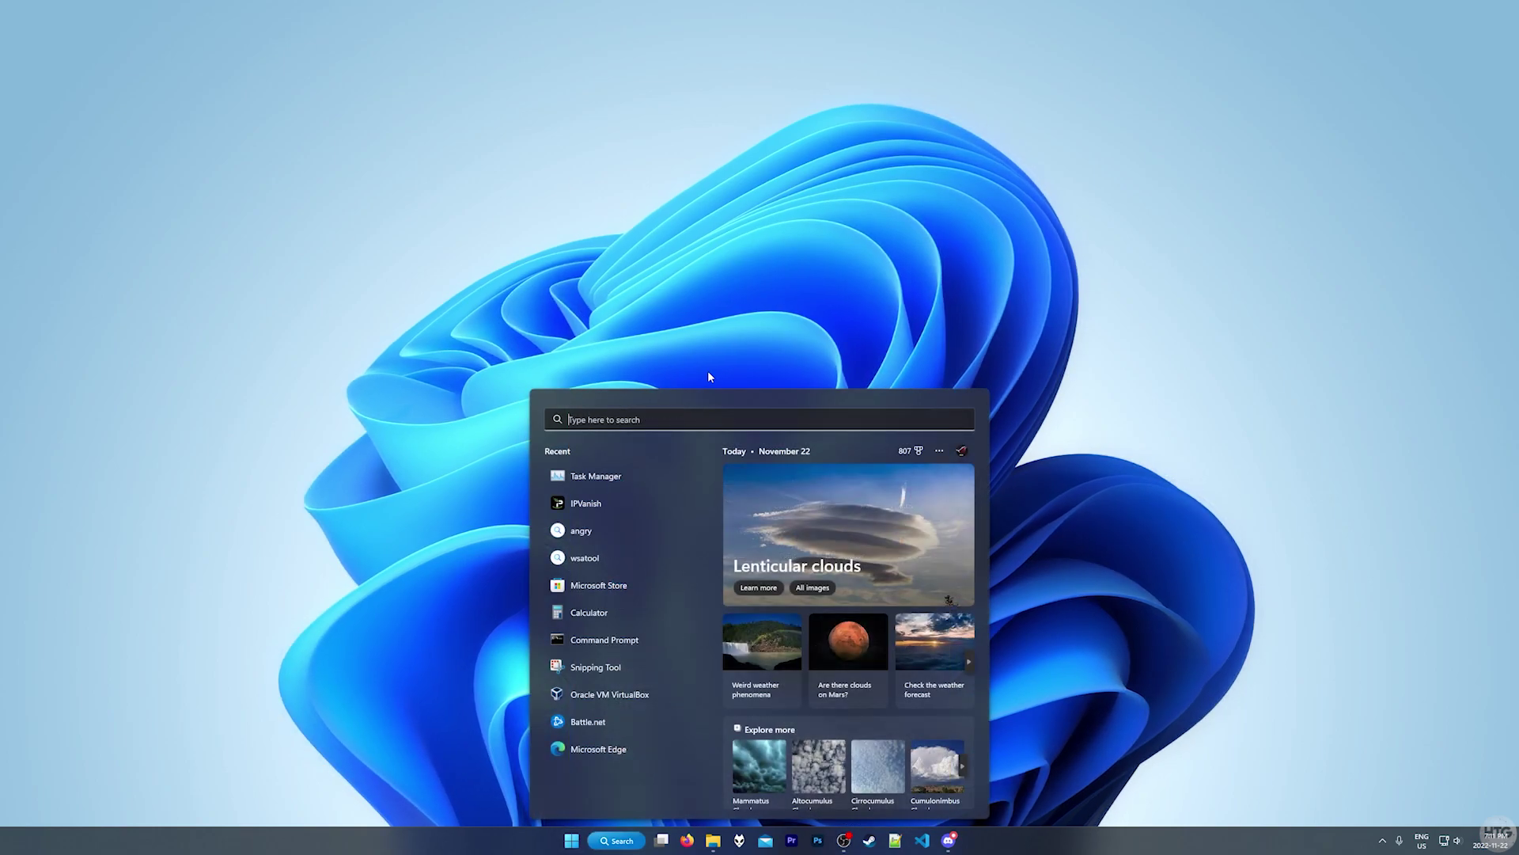
pyautogui.press('Return')
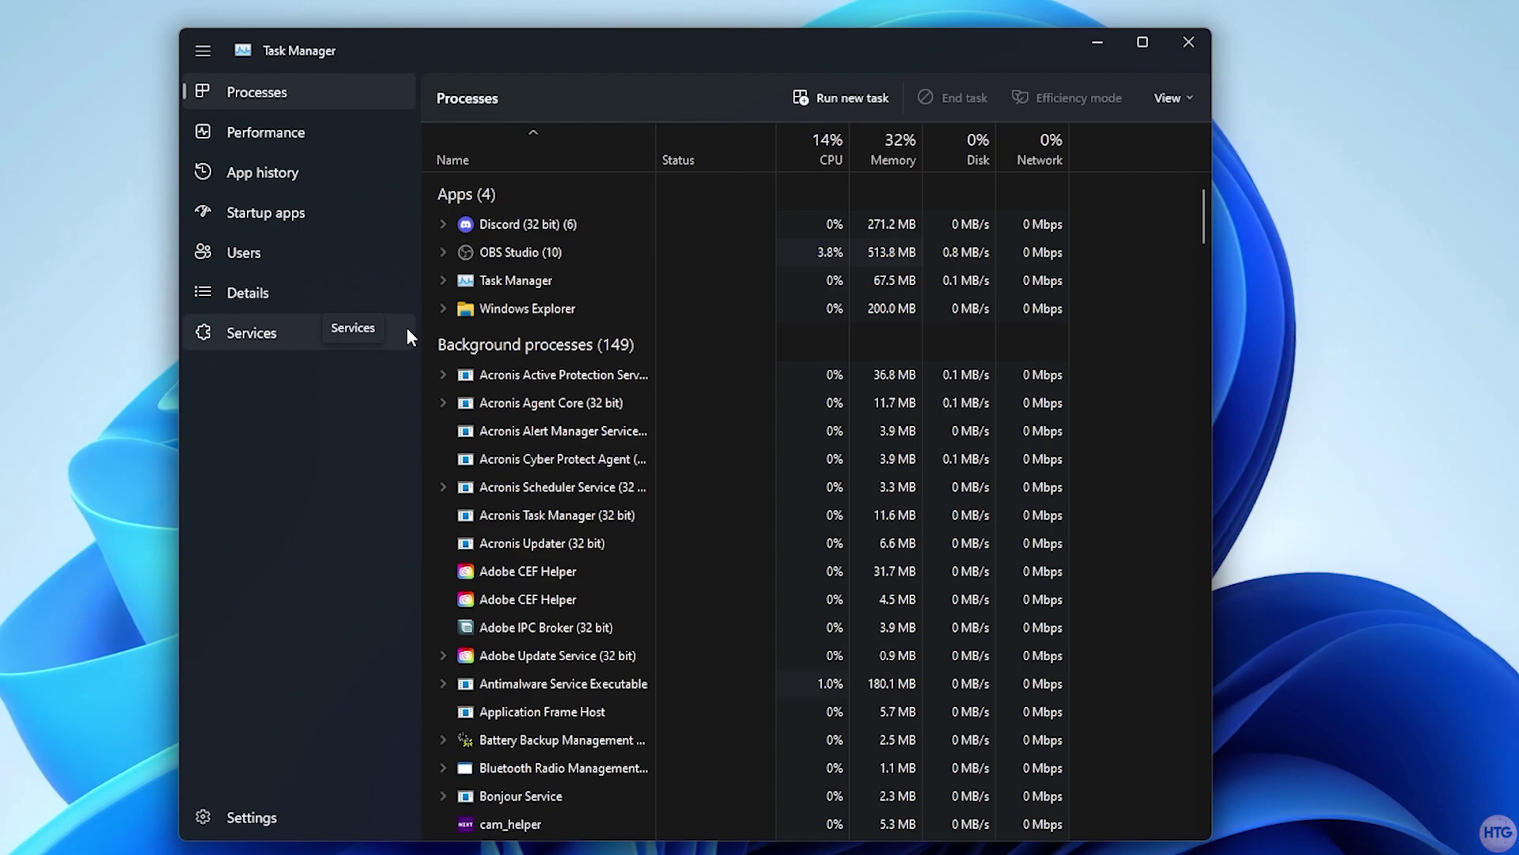
pyautogui.click(376, 126)
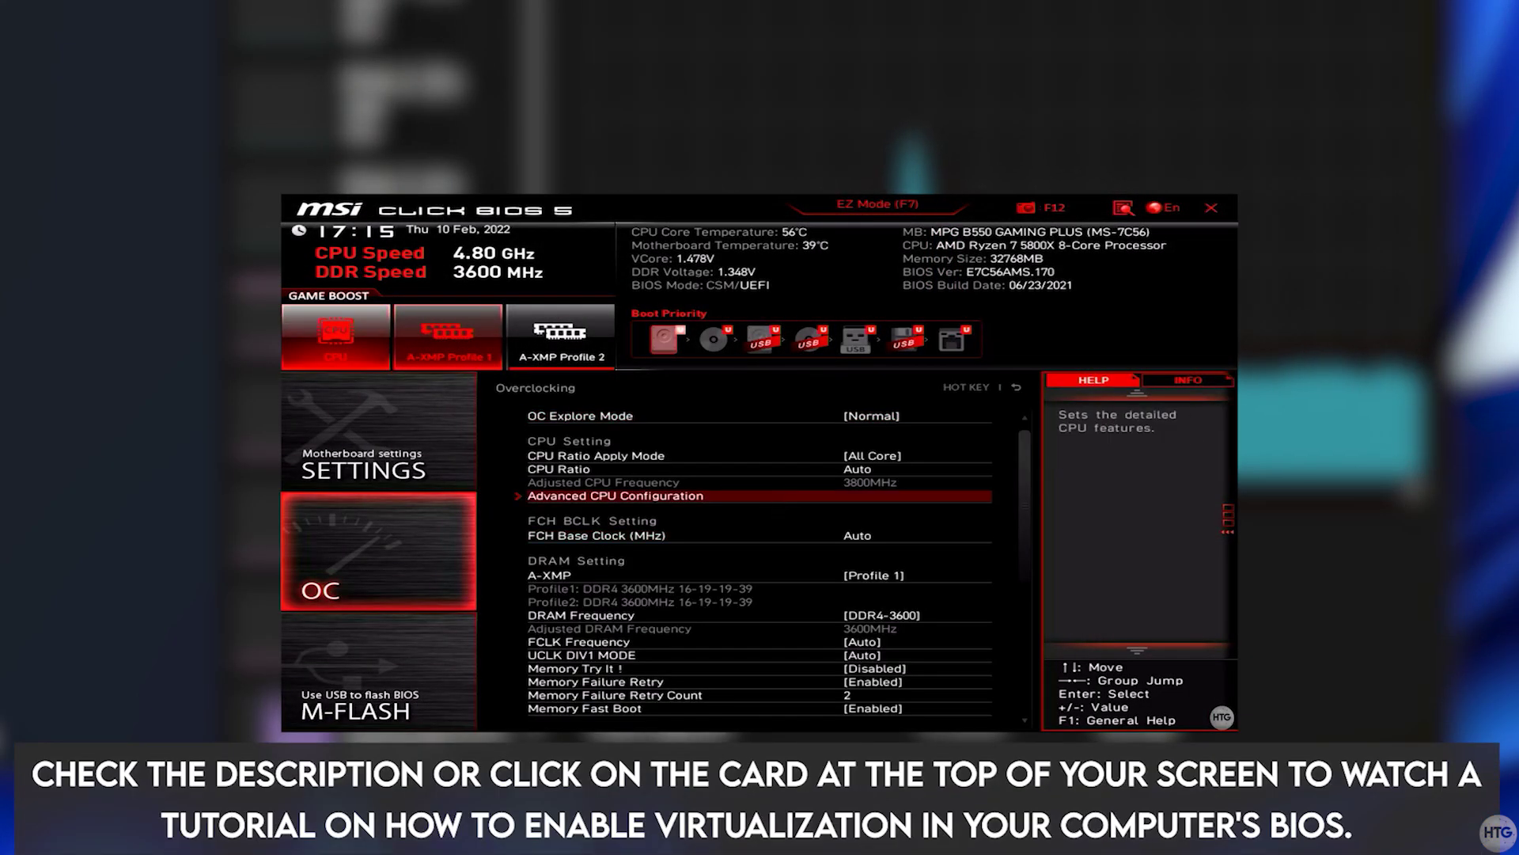
# Under Advanced CPU Configuration, bring up the SVM Mode setting to choose Enabled.
pyautogui.click(779, 498)
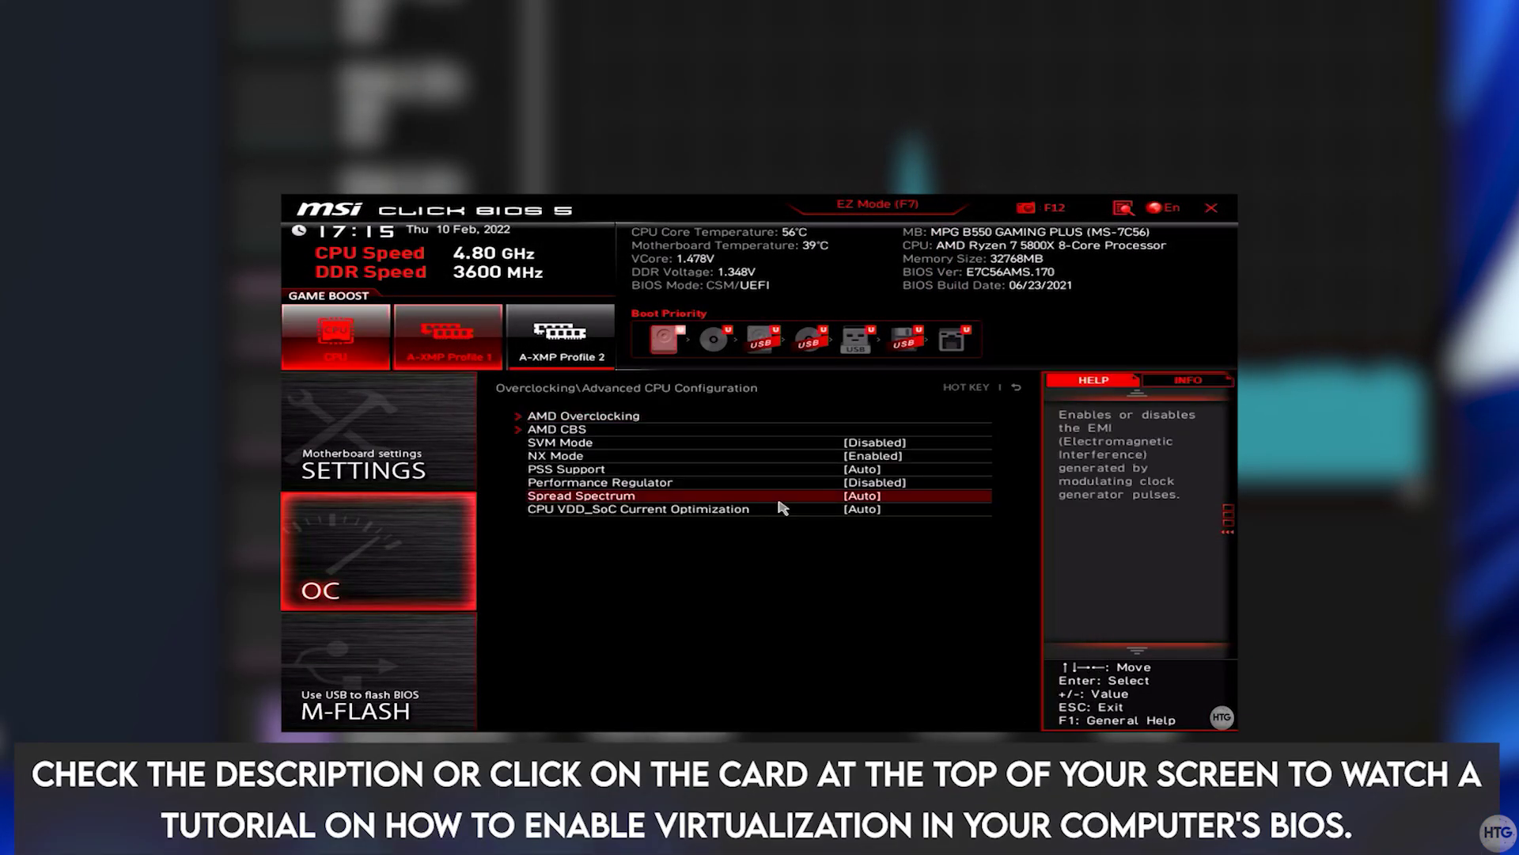
pyautogui.click(841, 443)
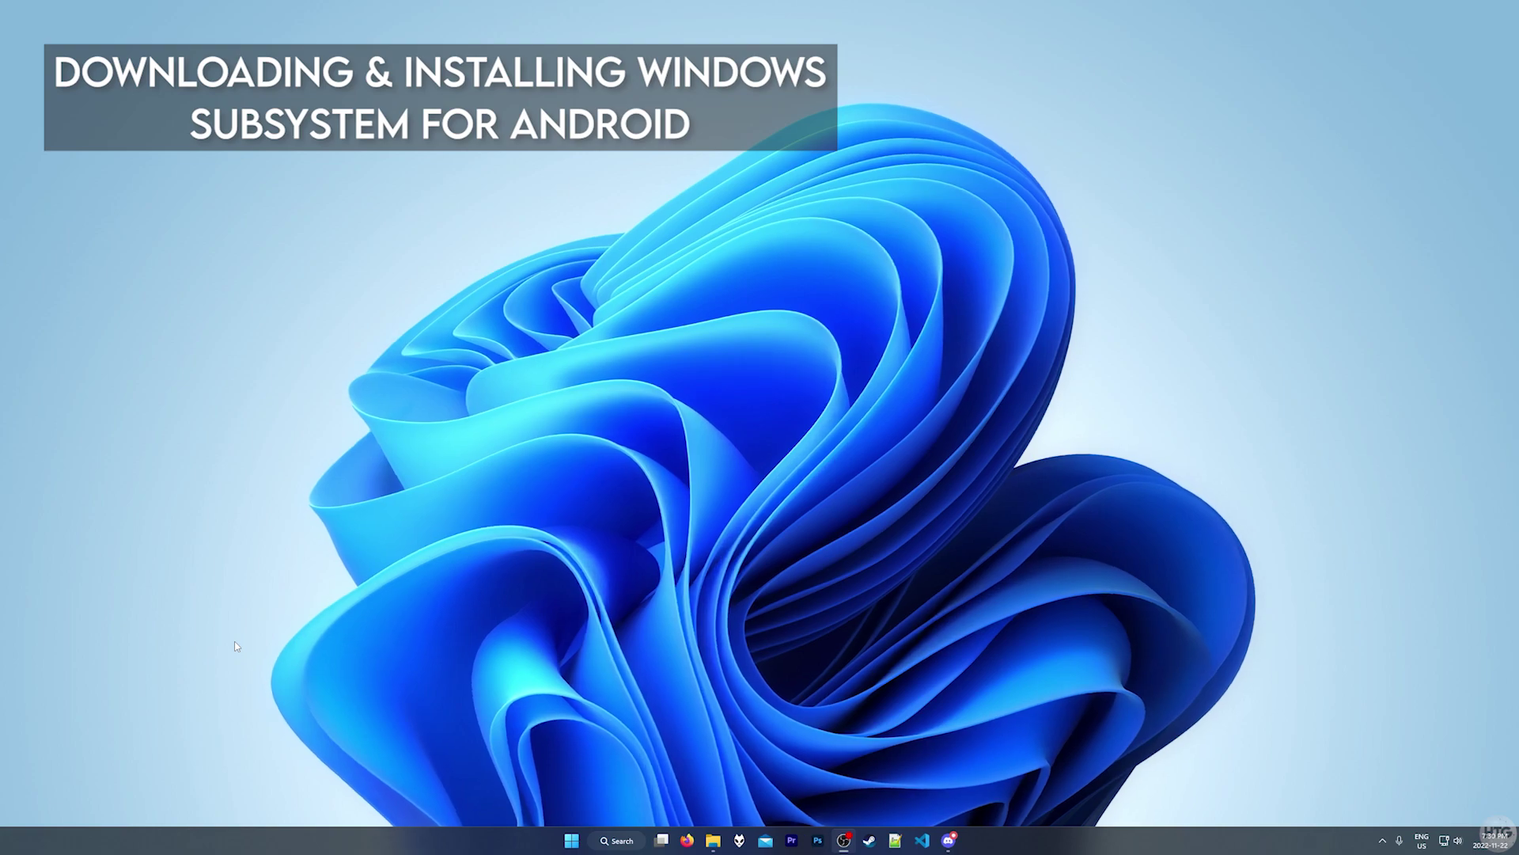
# Launch Microsoft Store from Windows search.
pyautogui.press('super')
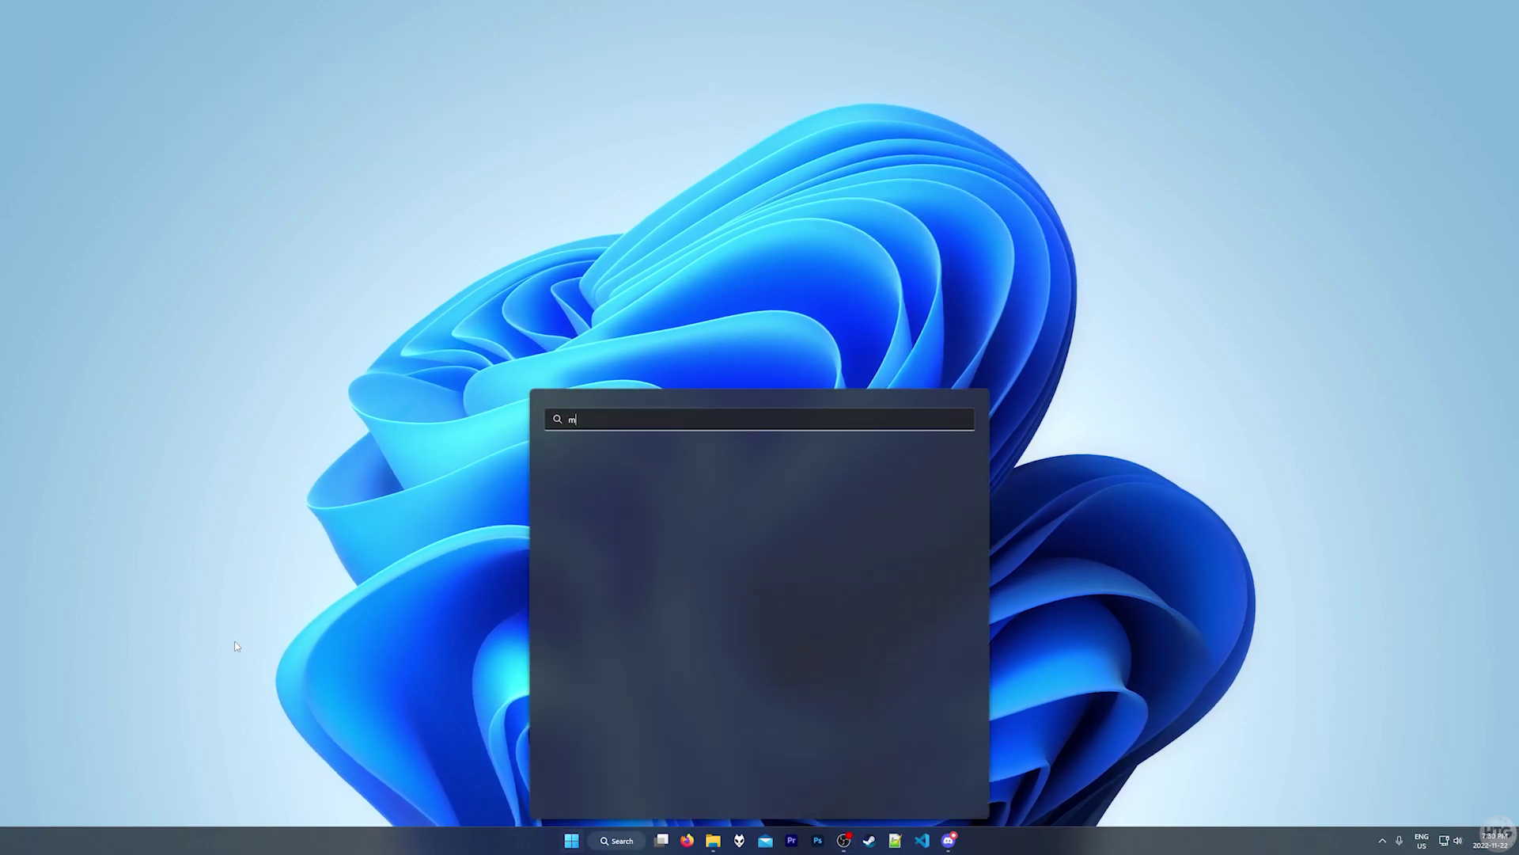
pyautogui.write('mis')
pyautogui.press('BackSpace')
pyautogui.write('crosoft store')
pyautogui.click(624, 510)
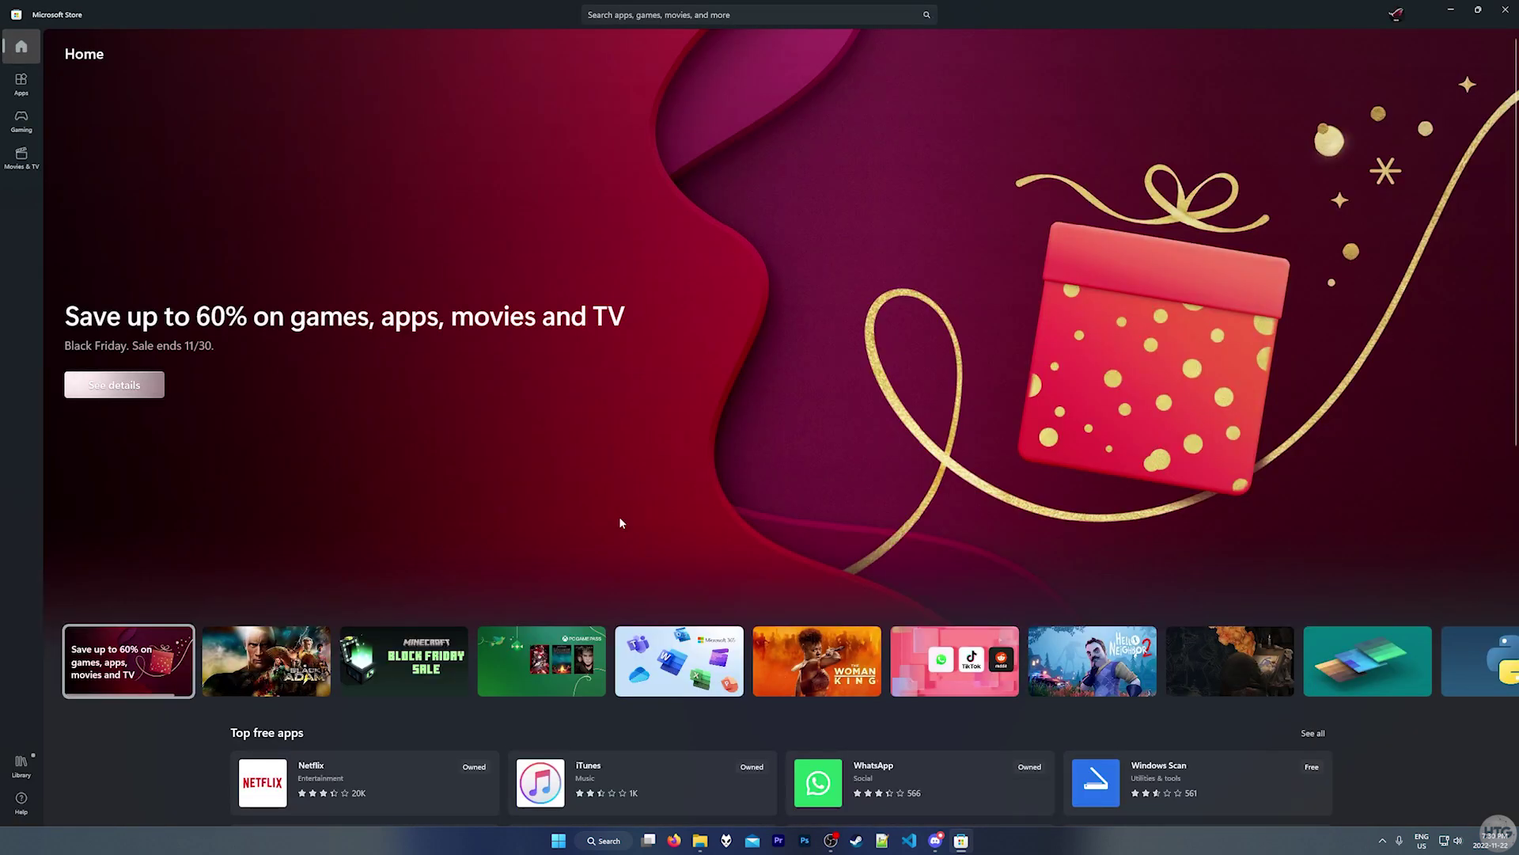
# Search the Store for 'amazon app' and open the Amazon Appstore listing.
pyautogui.click(760, 13)
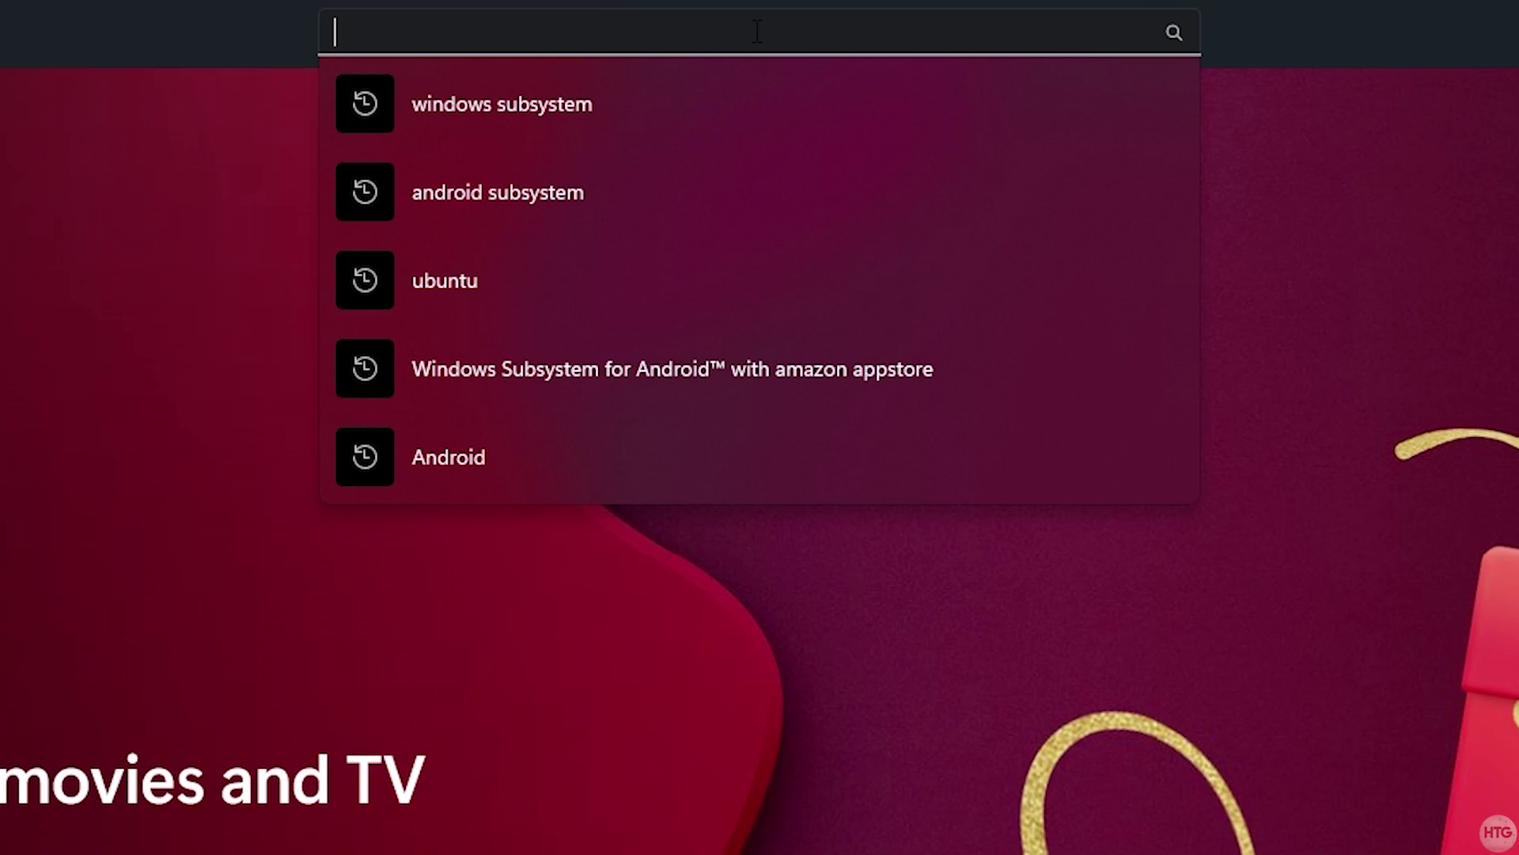
pyautogui.write('am')
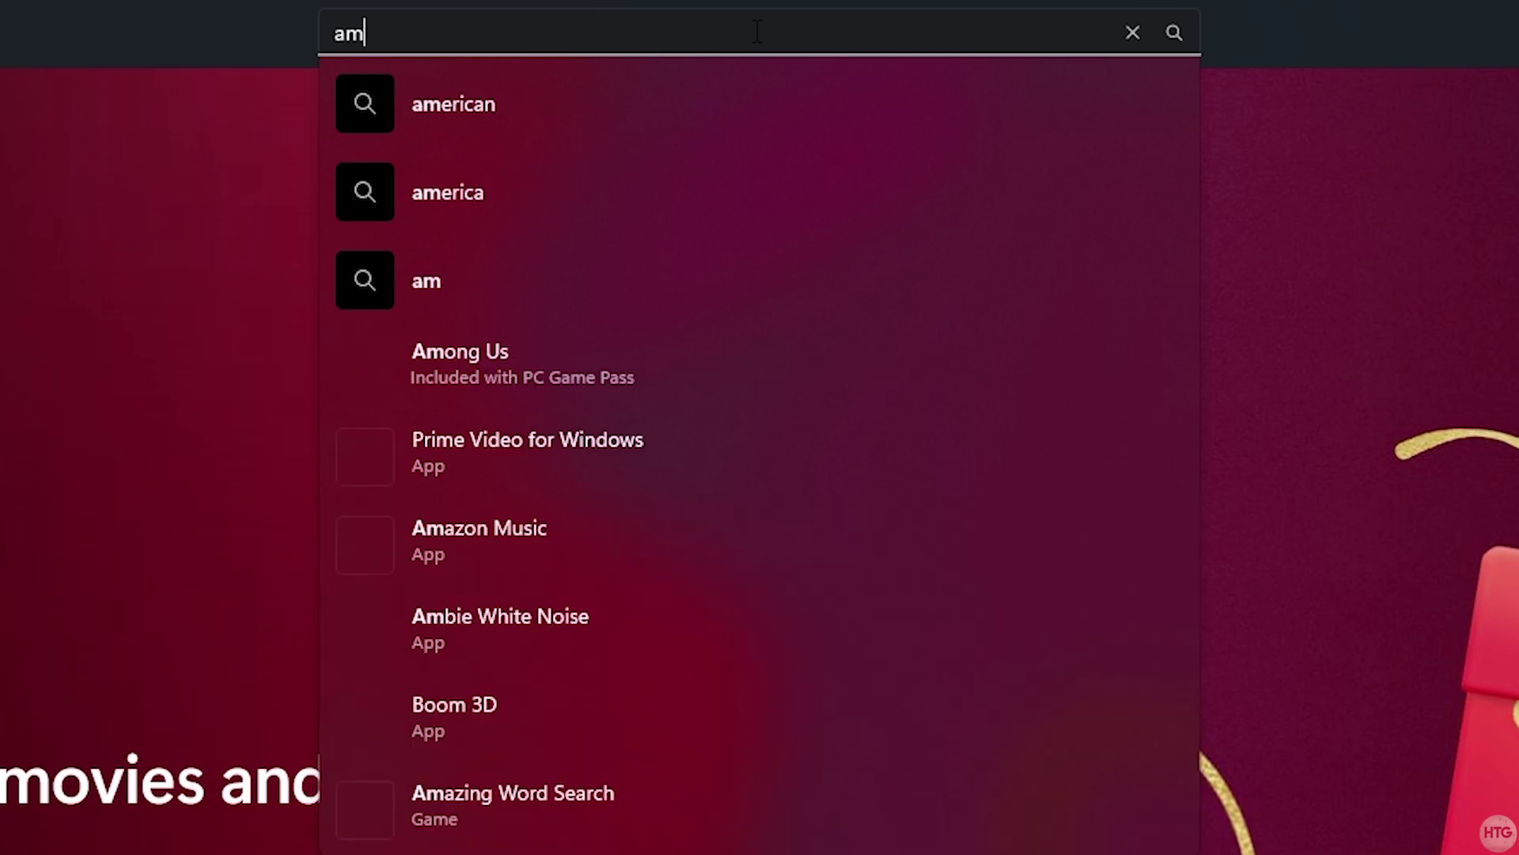
pyautogui.write('azon app')
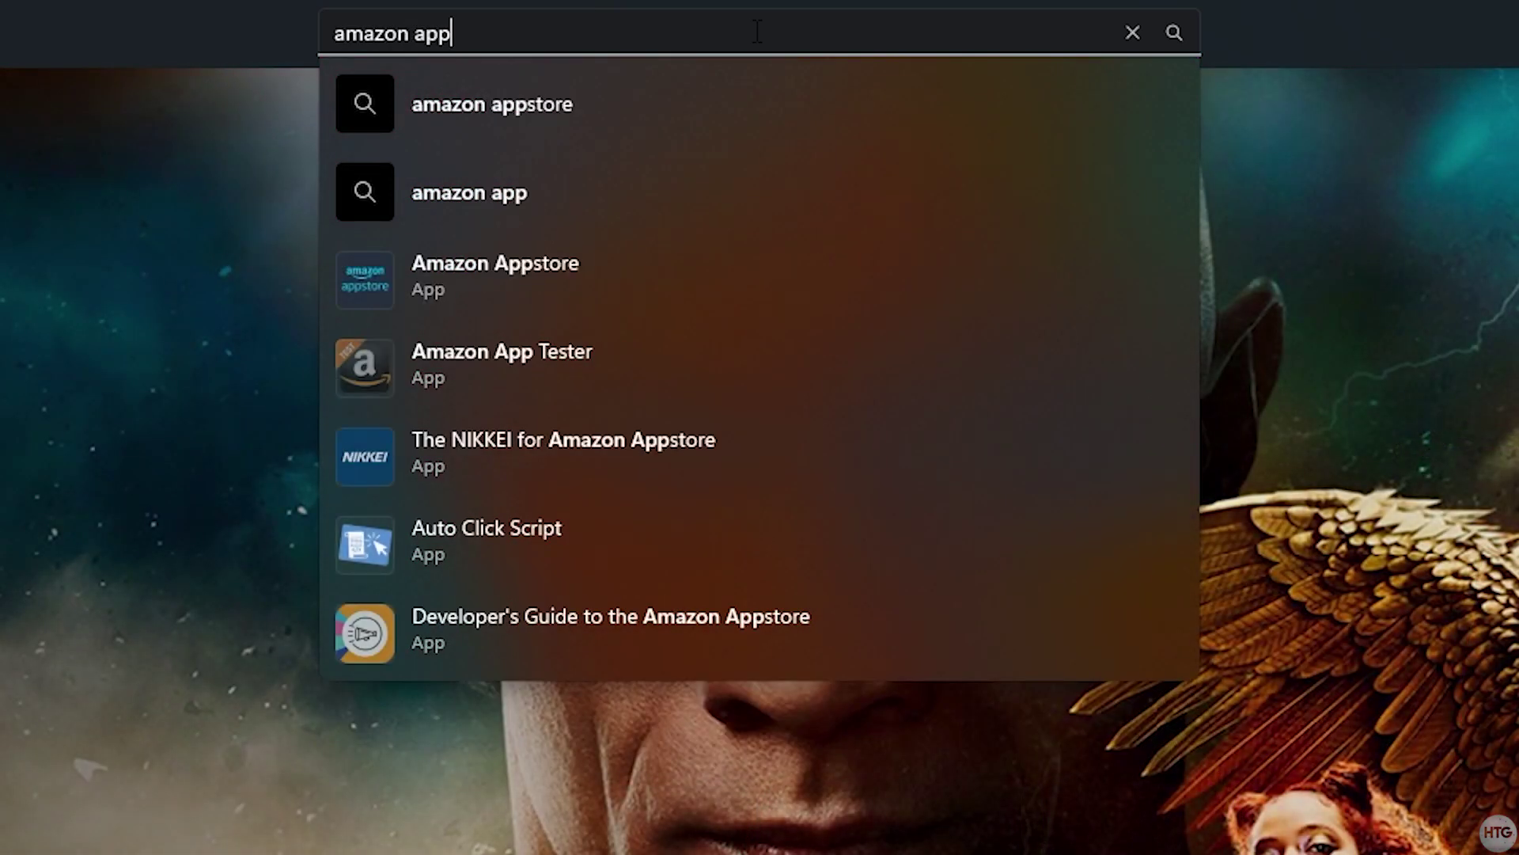
pyautogui.click(576, 292)
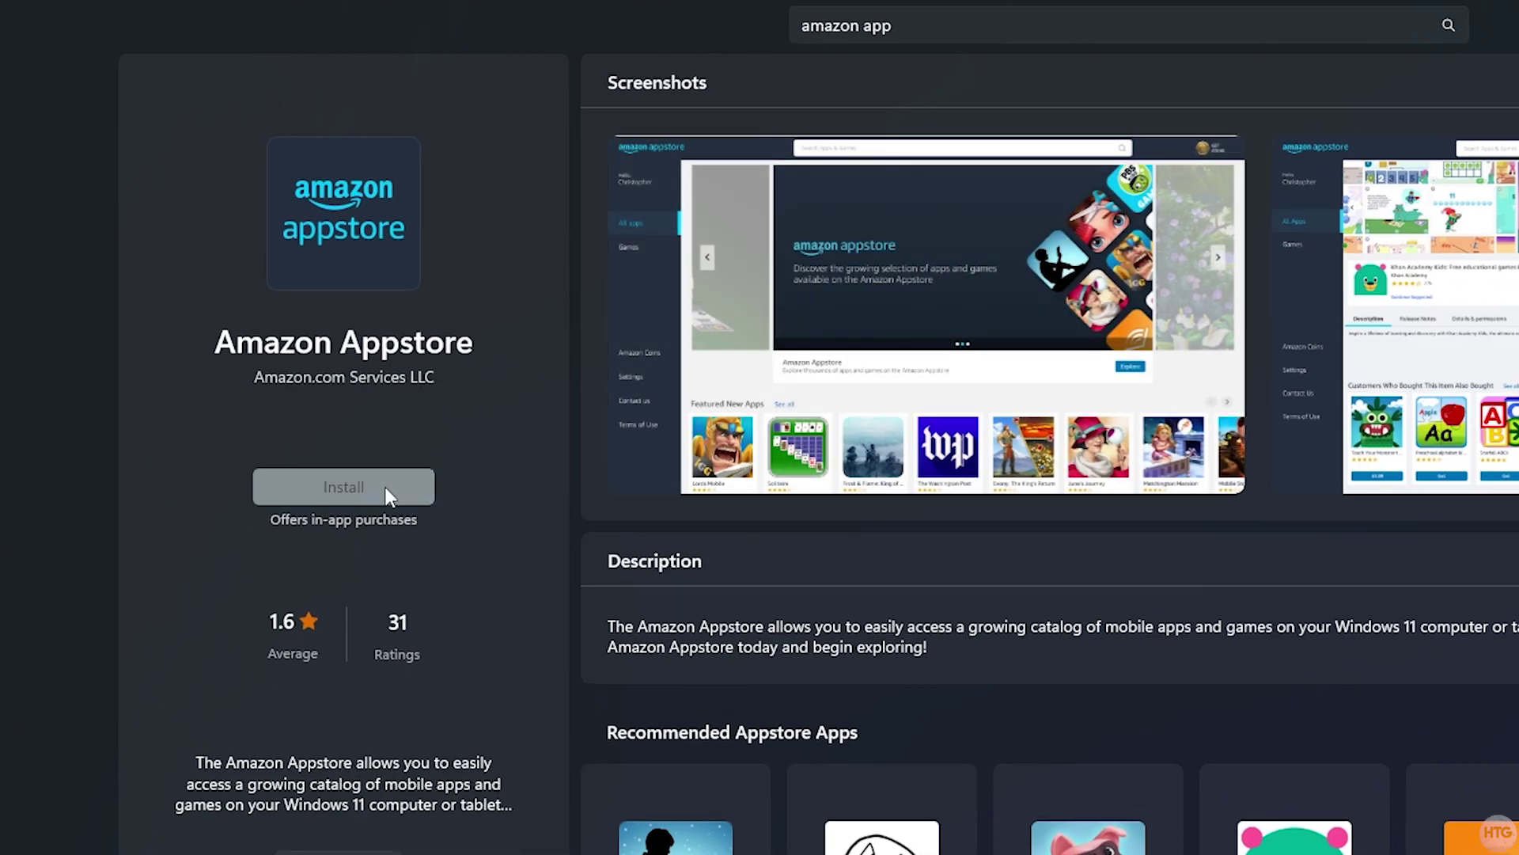
# Install Amazon Appstore with the Windows Subsystem for Android download, then launch it.
pyautogui.click(385, 486)
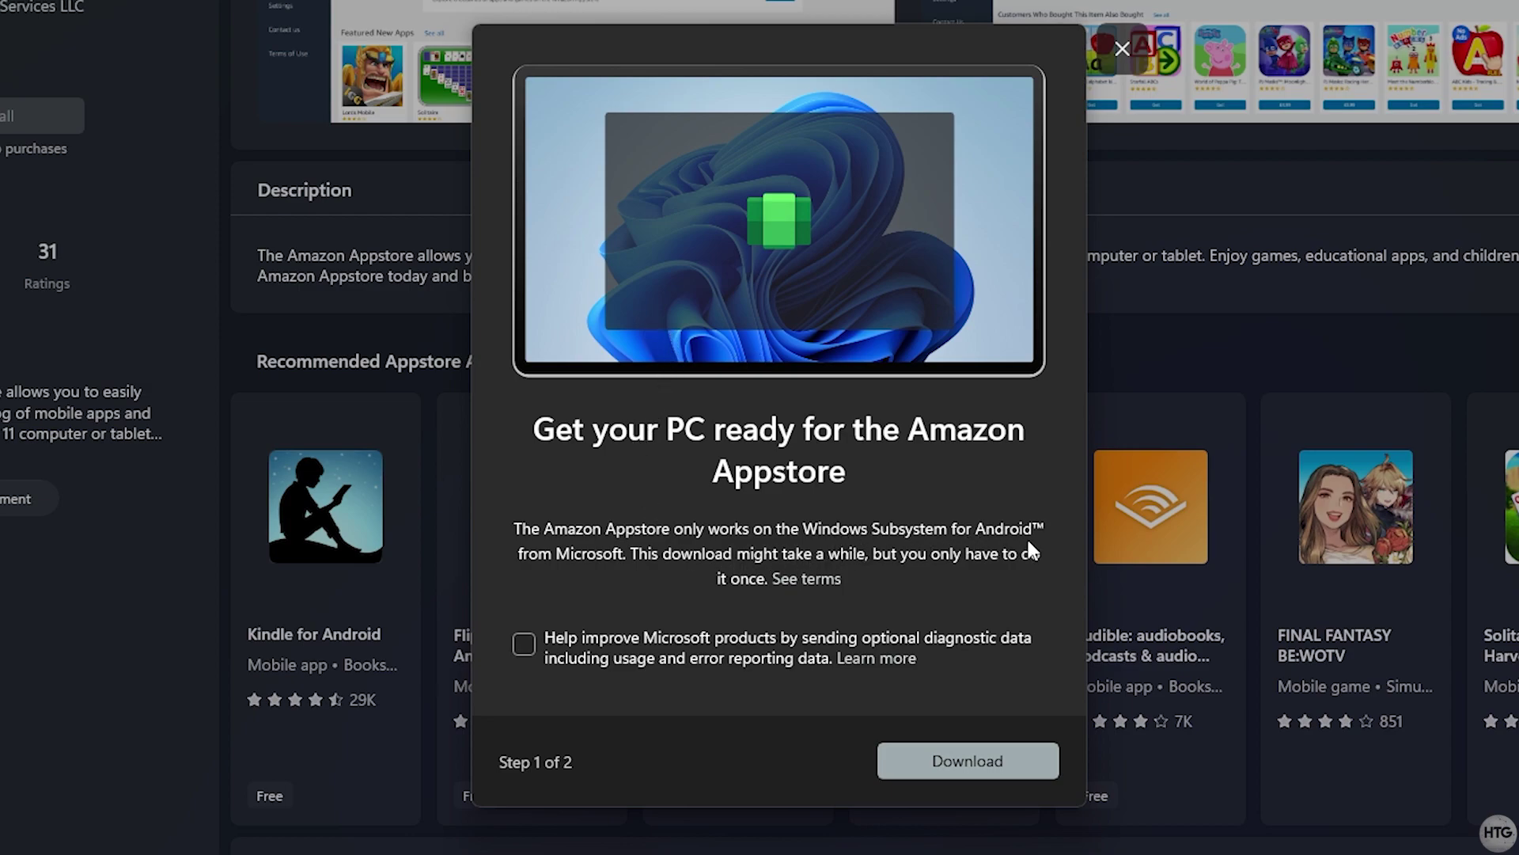
pyautogui.click(1035, 769)
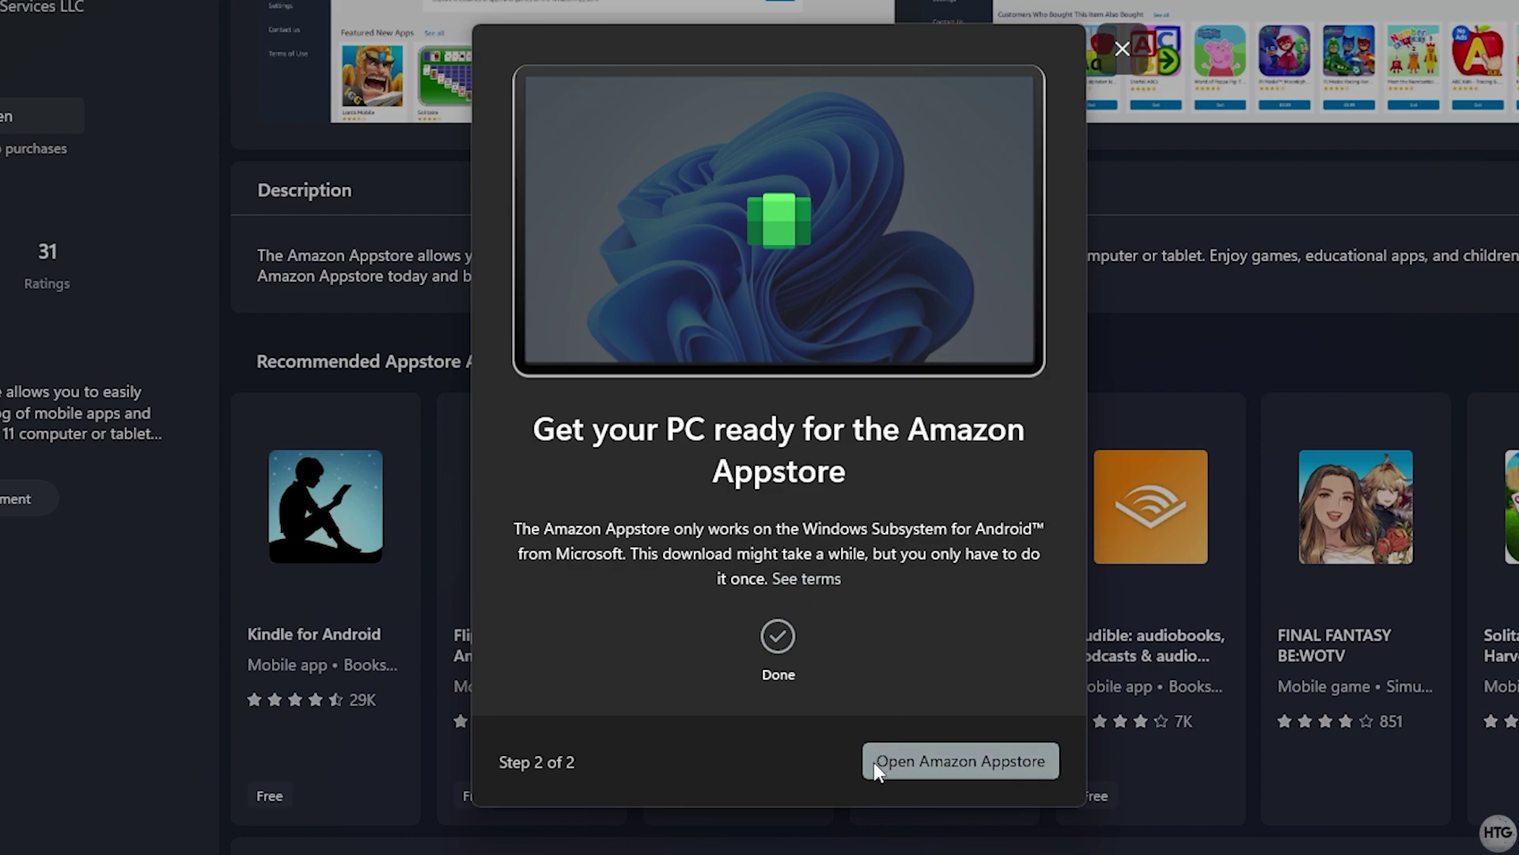
pyautogui.click(986, 763)
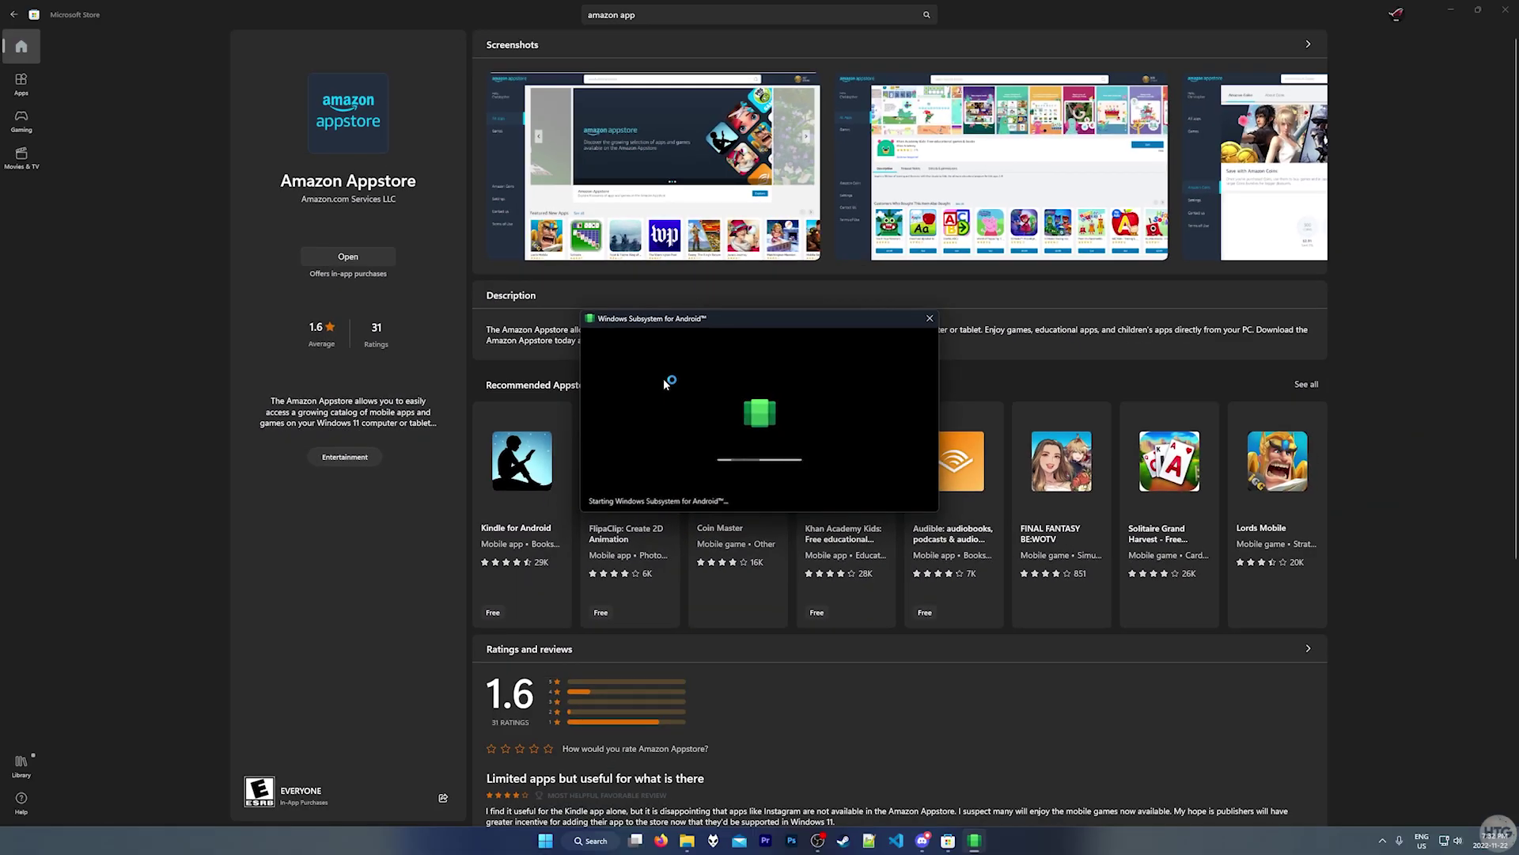
# Close Microsoft Store, sign in with an existing Amazon account, and browse the Appstore home page.
pyautogui.click(1505, 9)
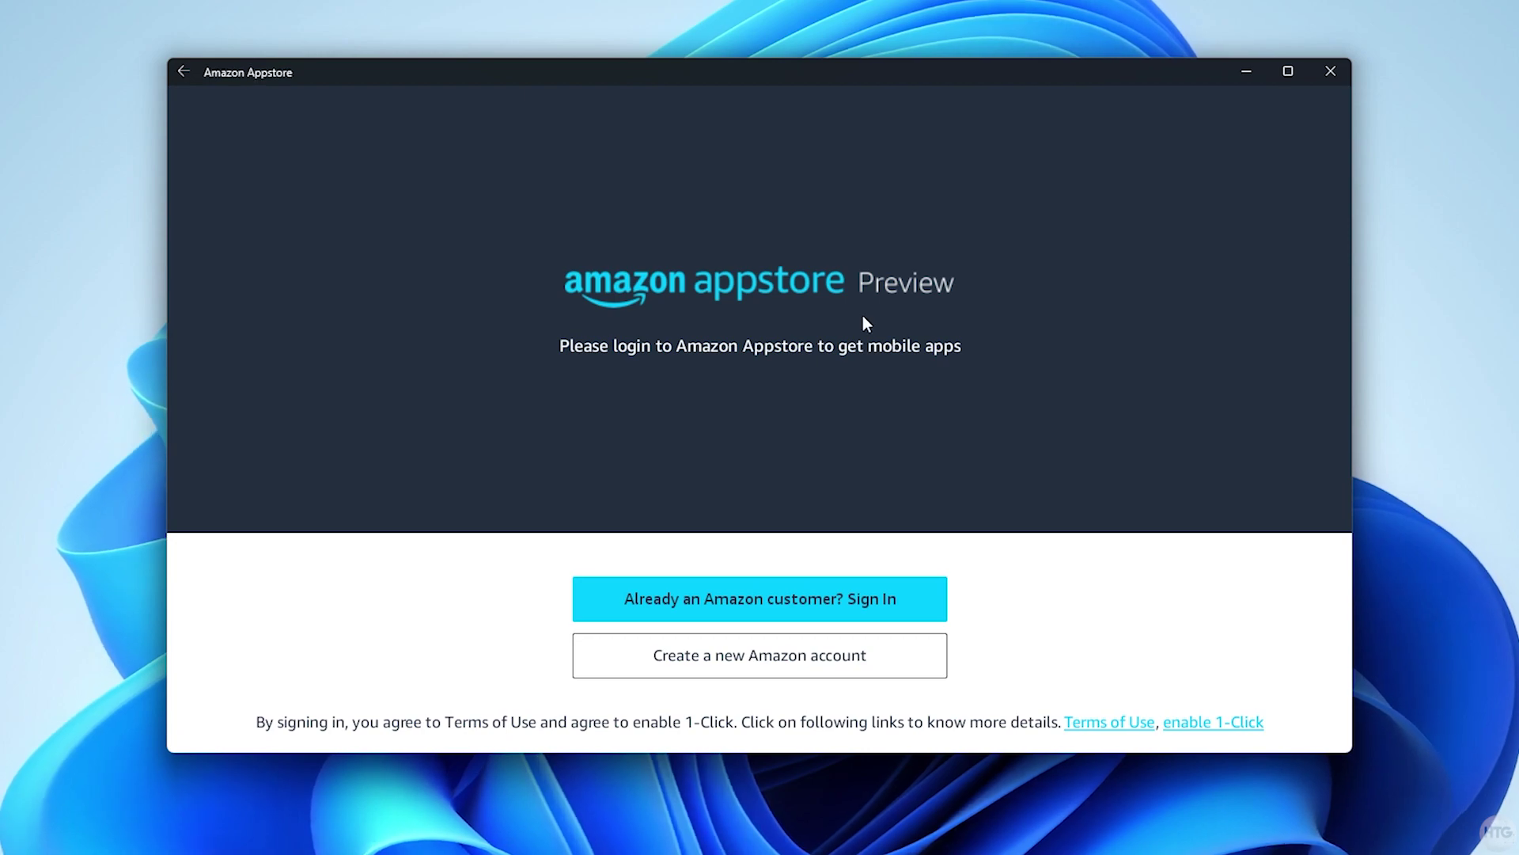
pyautogui.click(915, 599)
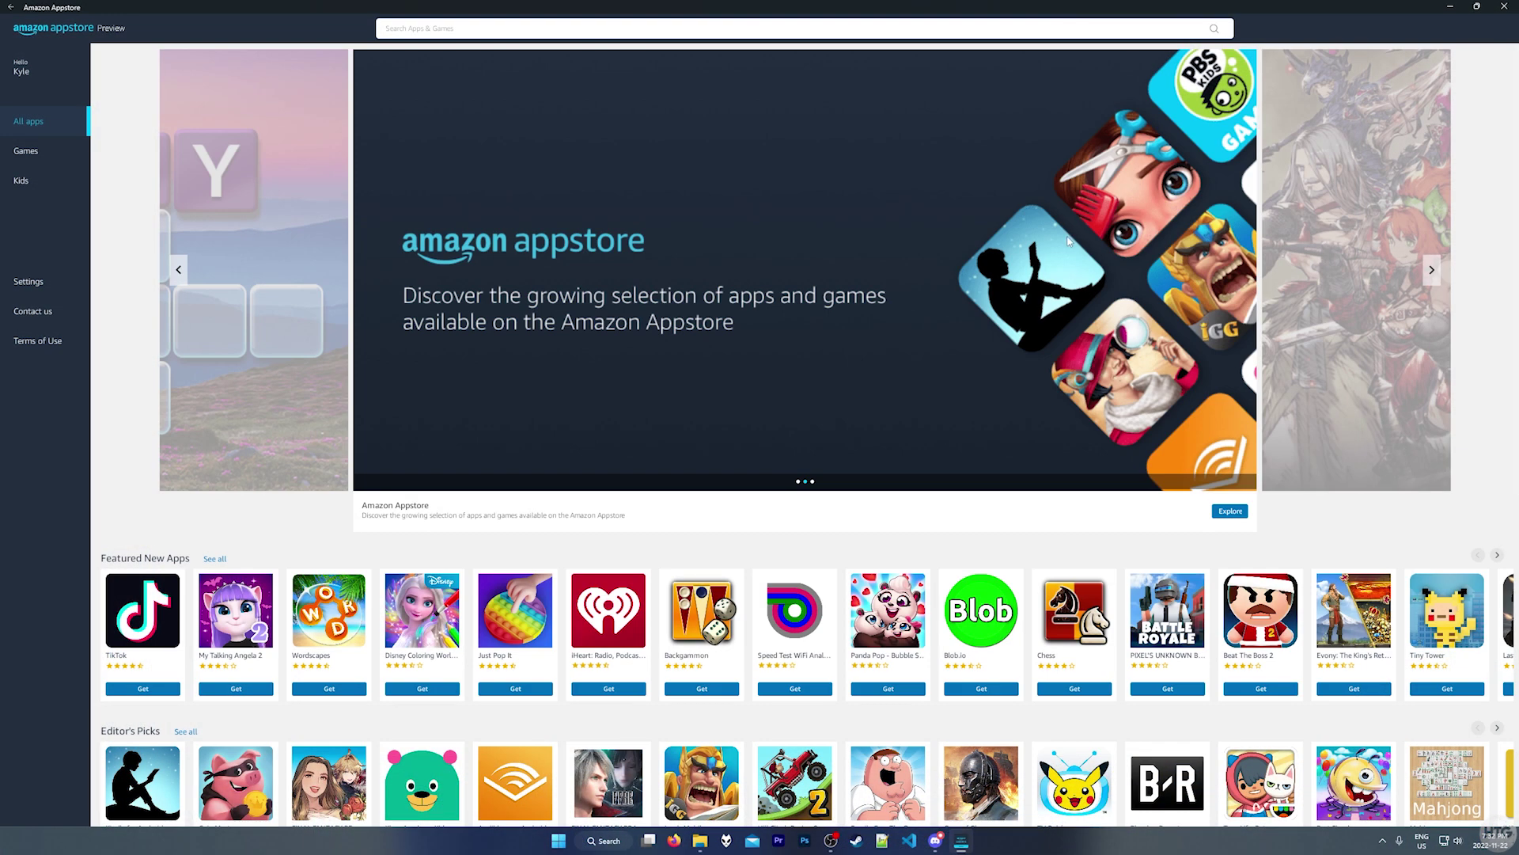
pyautogui.scroll(-5, 1037, 250)
pyautogui.scroll(4, 952, 263)
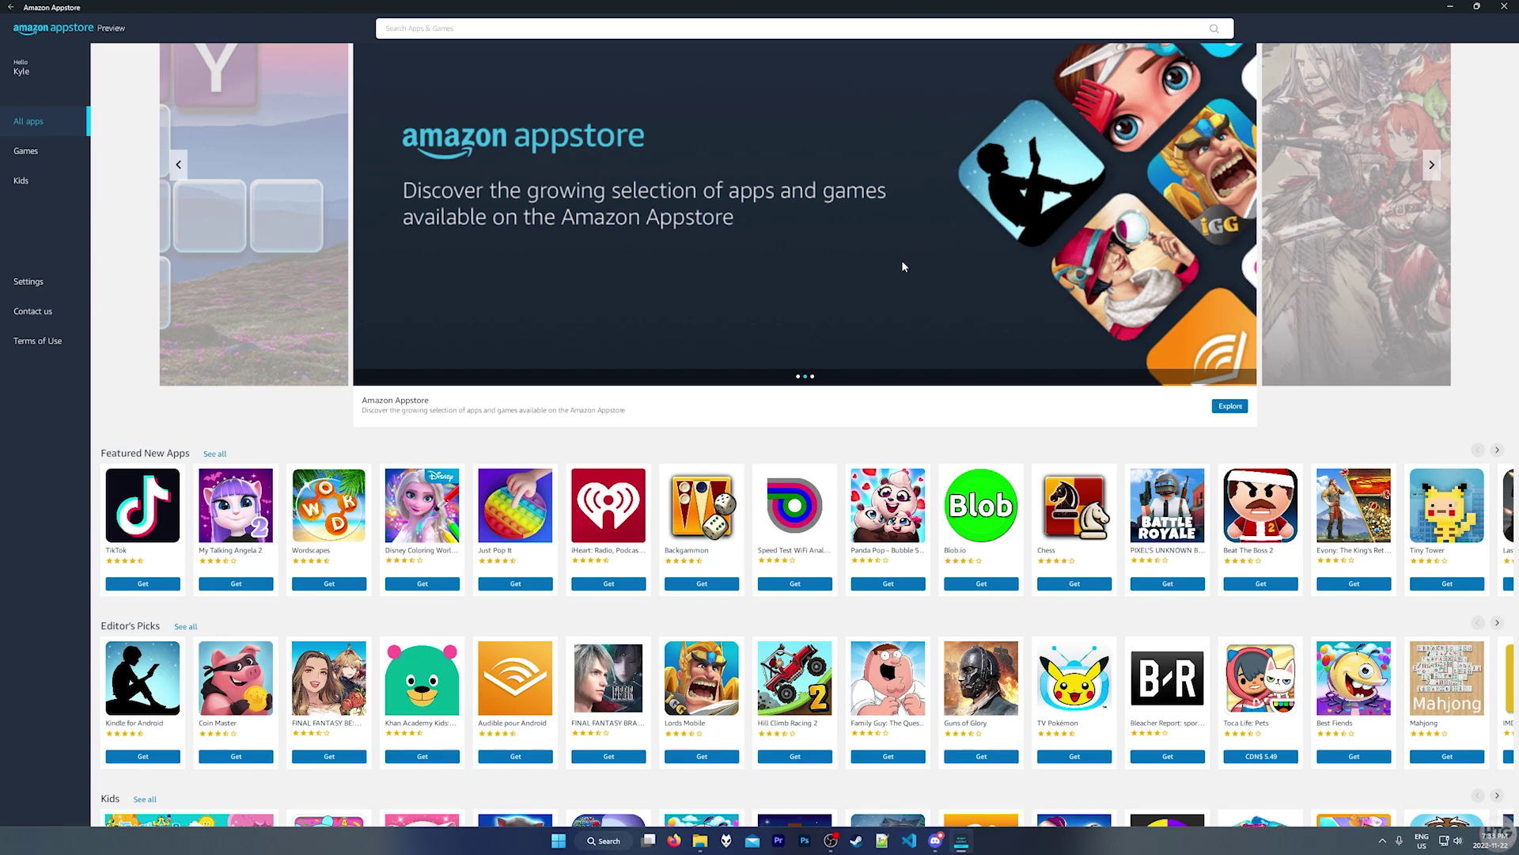
pyautogui.scroll(1, 863, 244)
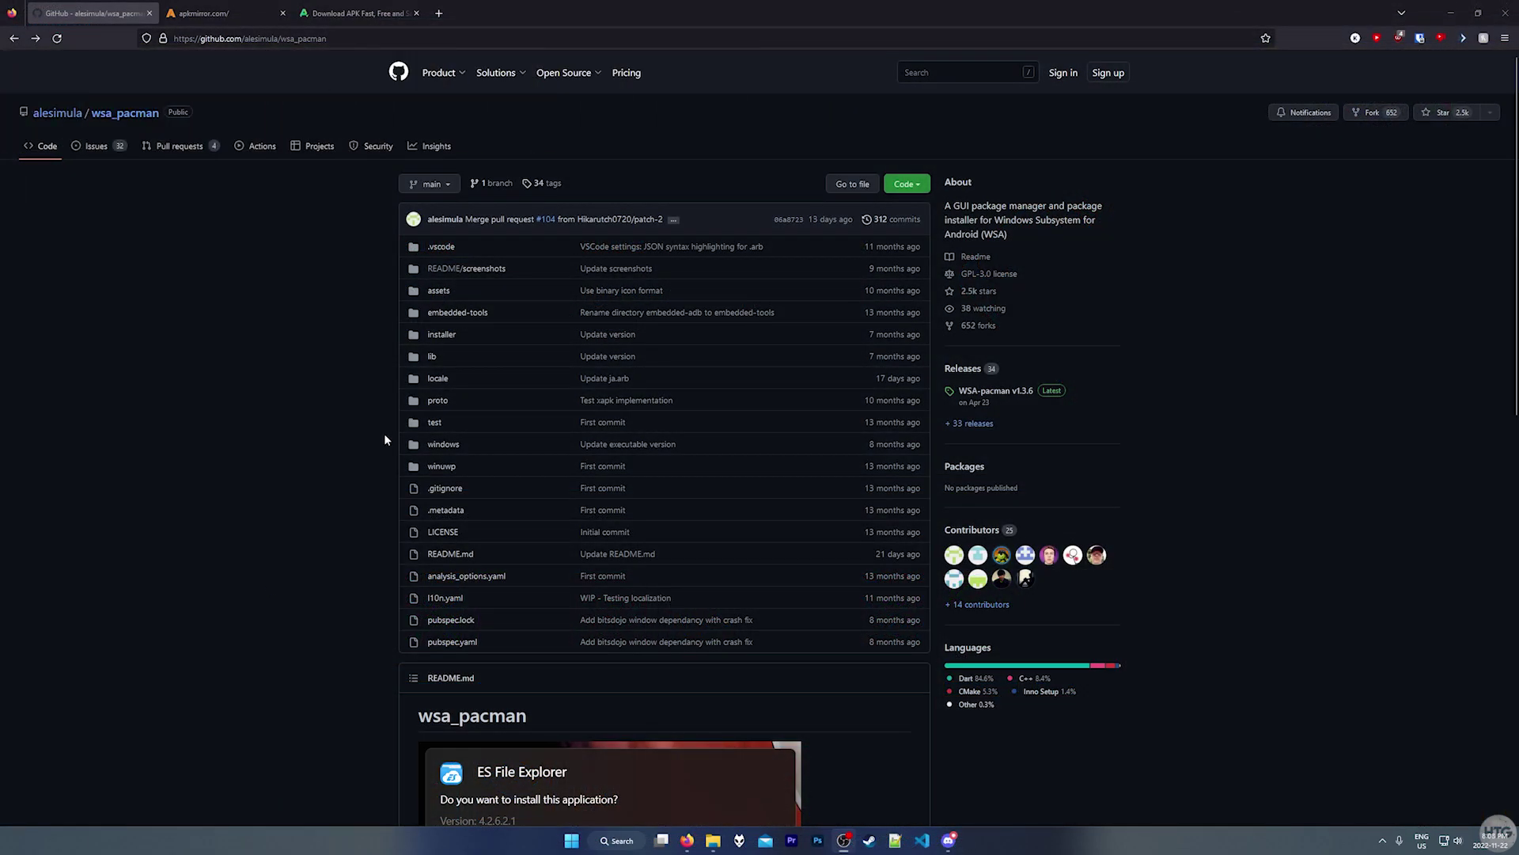
# Save WSA-pacman-v1.3.6-installer.exe from the wsa_pacman releases to the Desktop and open Firefox's downloads list.
pyautogui.scroll(-4, 383, 433)
pyautogui.moveTo(572, 349); pyautogui.dragTo(404, 357)
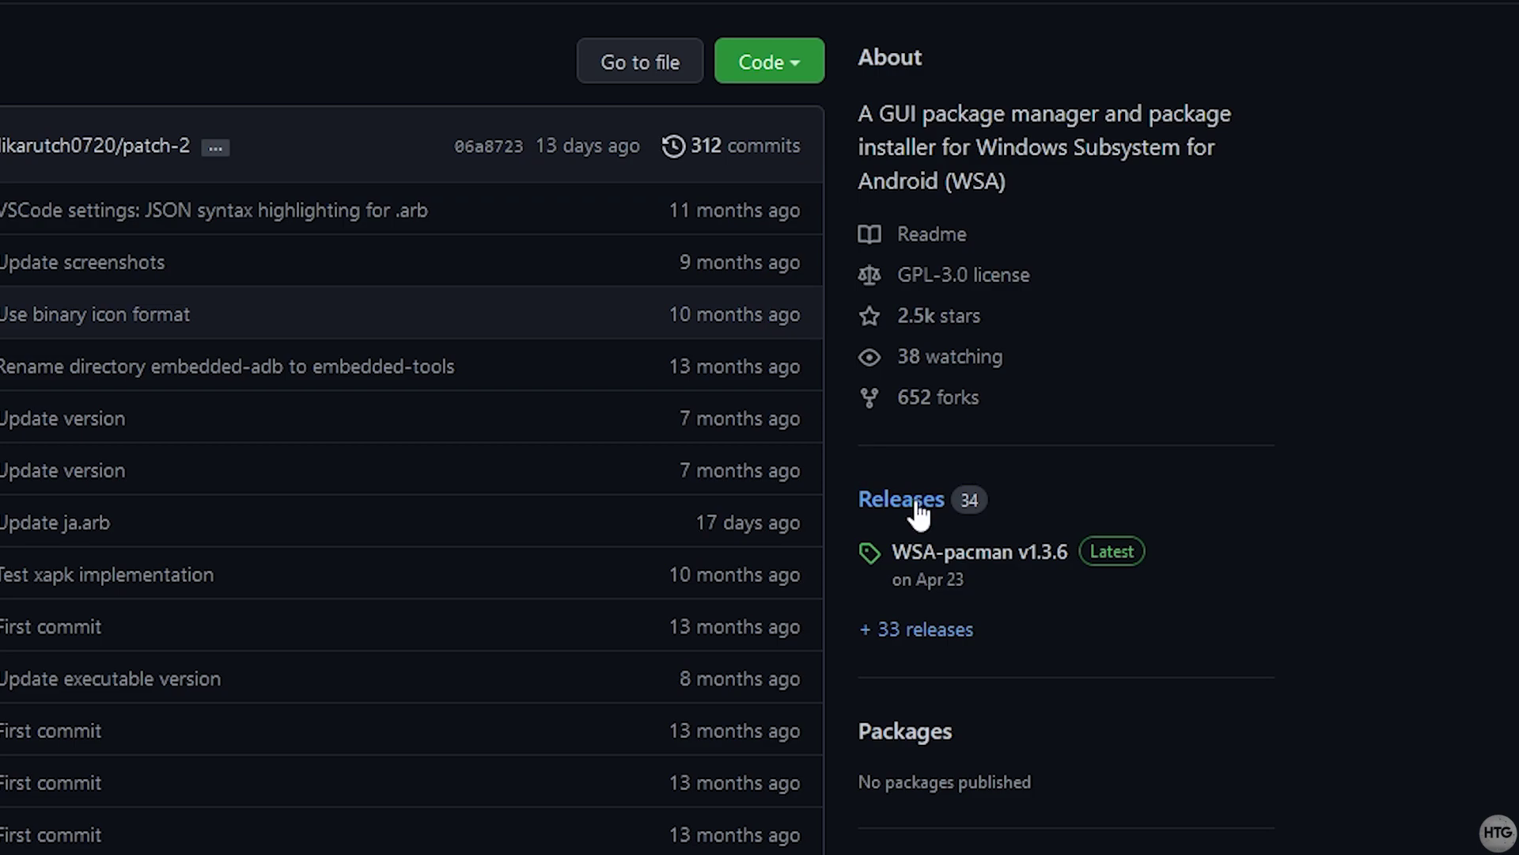
pyautogui.click(918, 510)
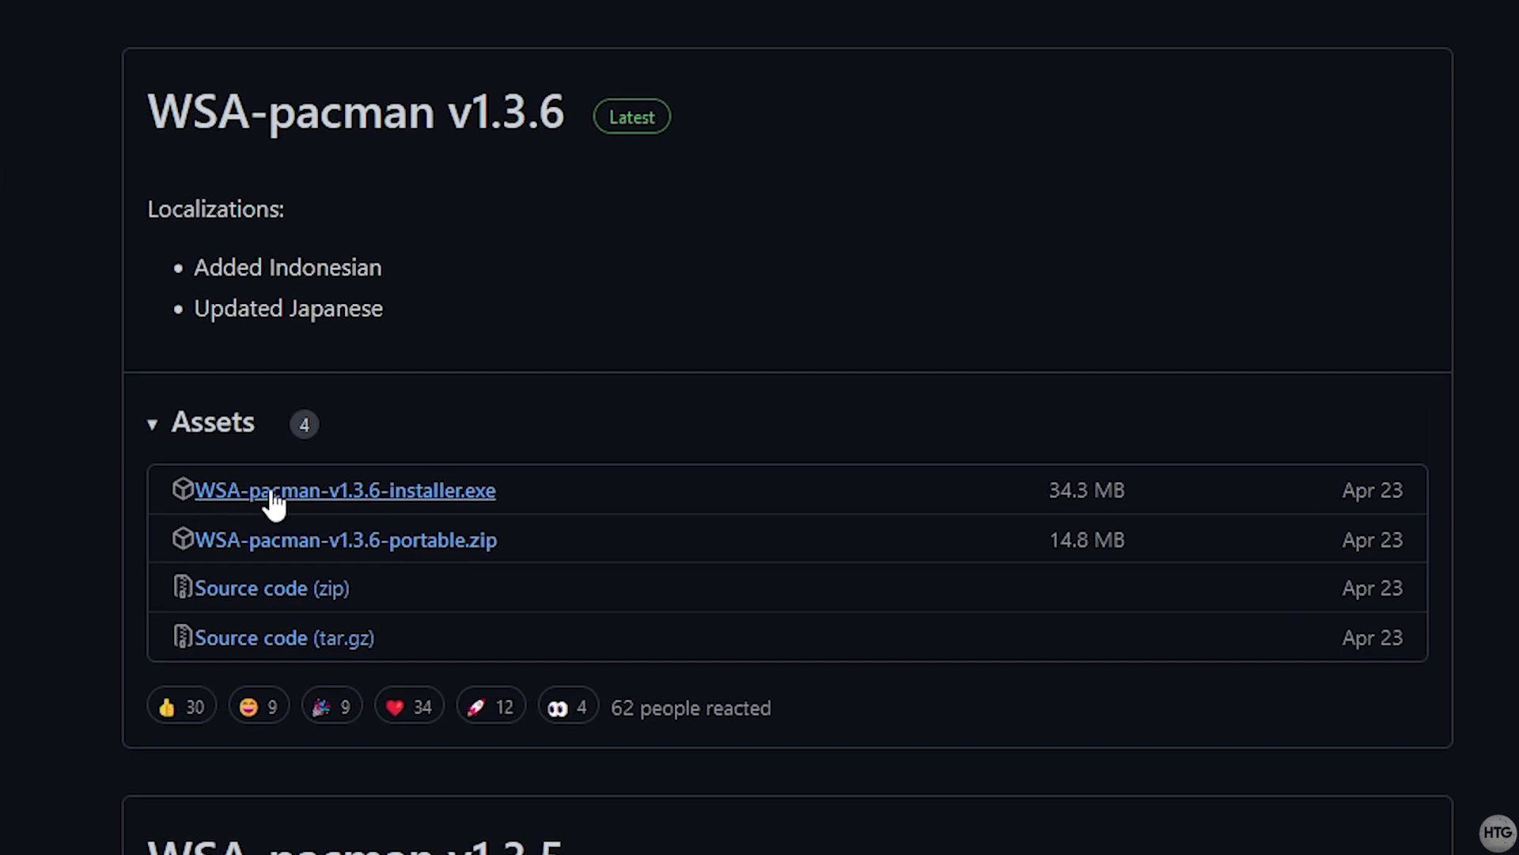
pyautogui.click(420, 497)
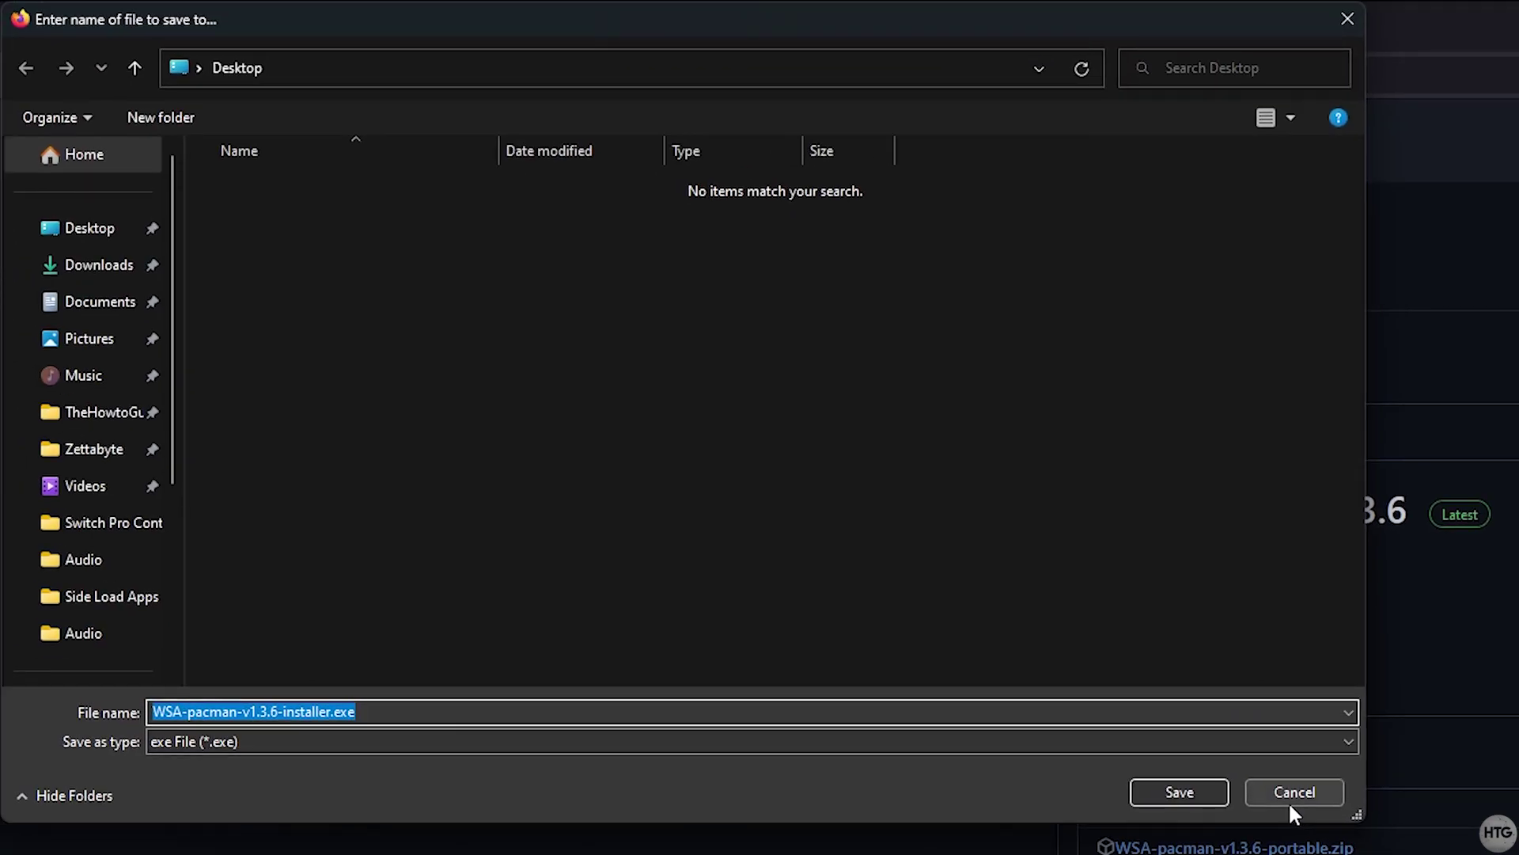
pyautogui.click(1205, 788)
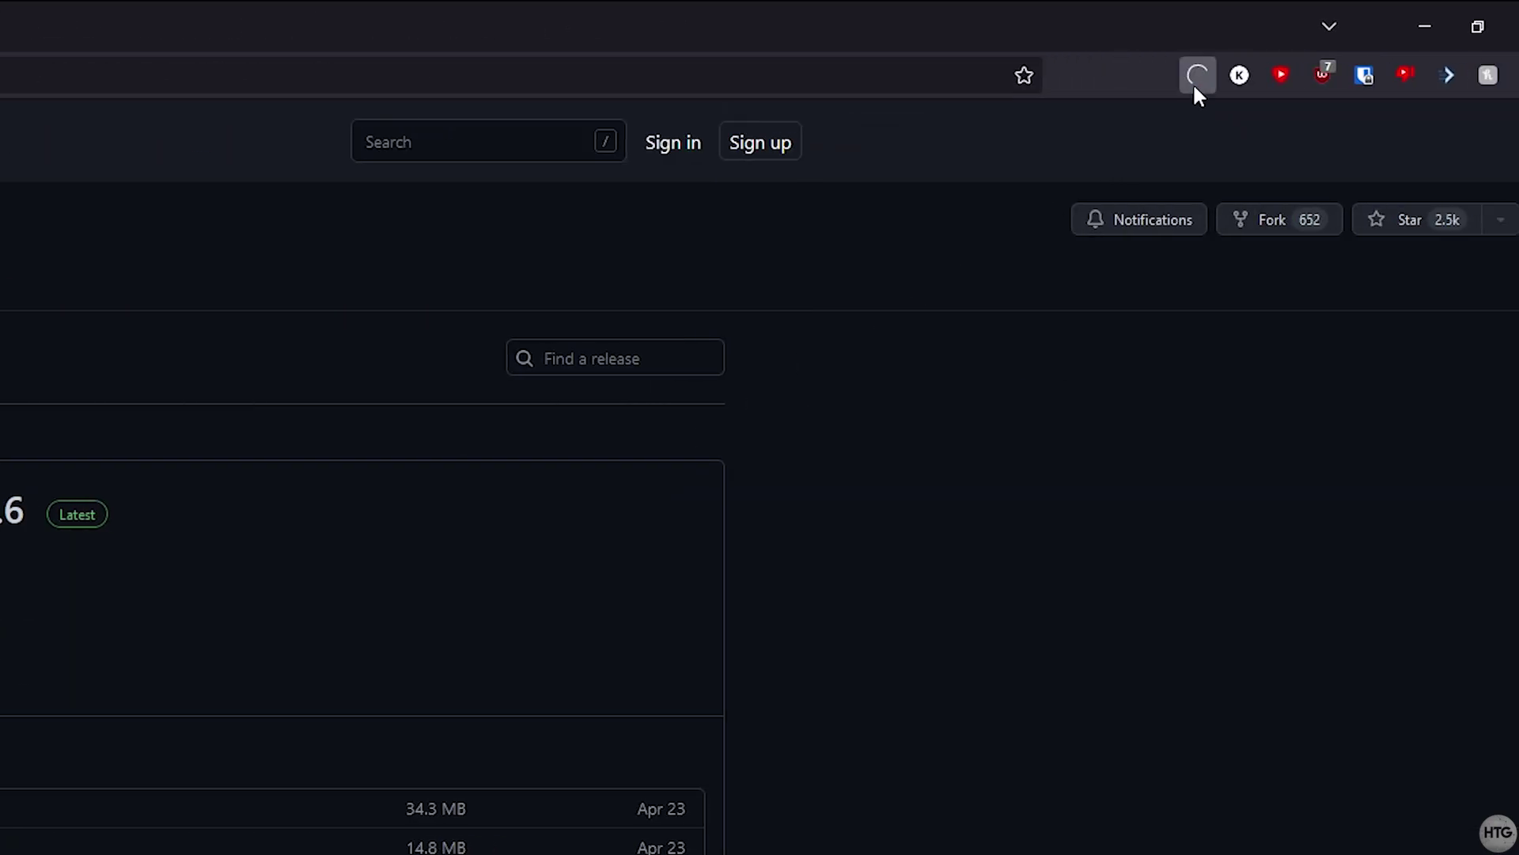
pyautogui.click(1195, 75)
# Install WSA PacMan 1.3.6 to C:\Program Files\WSA PacMan with default options and apk/xapk associations.
pyautogui.click(964, 142)
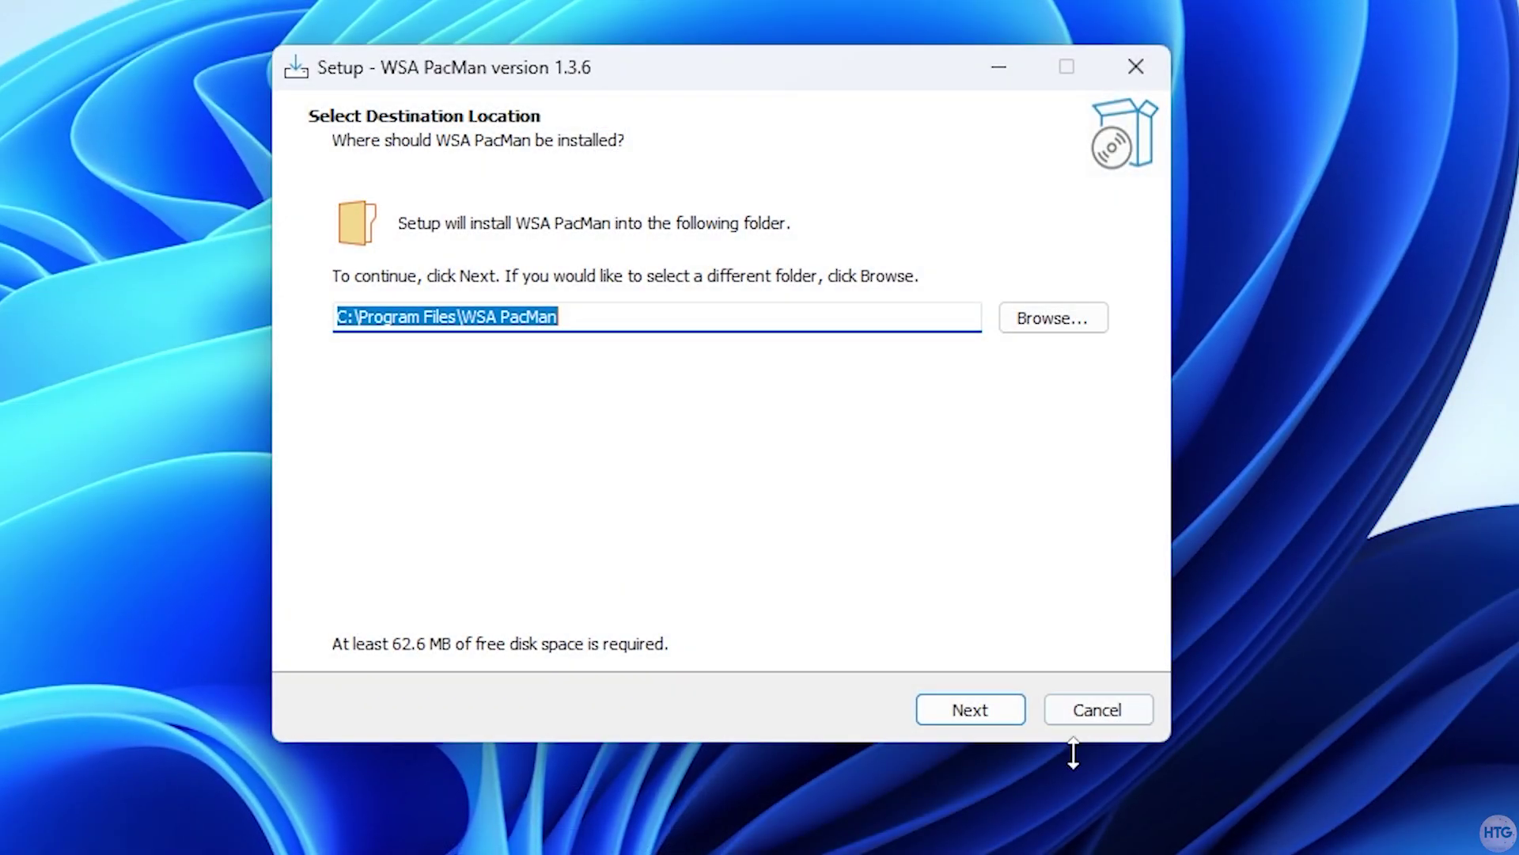
pyautogui.click(972, 710)
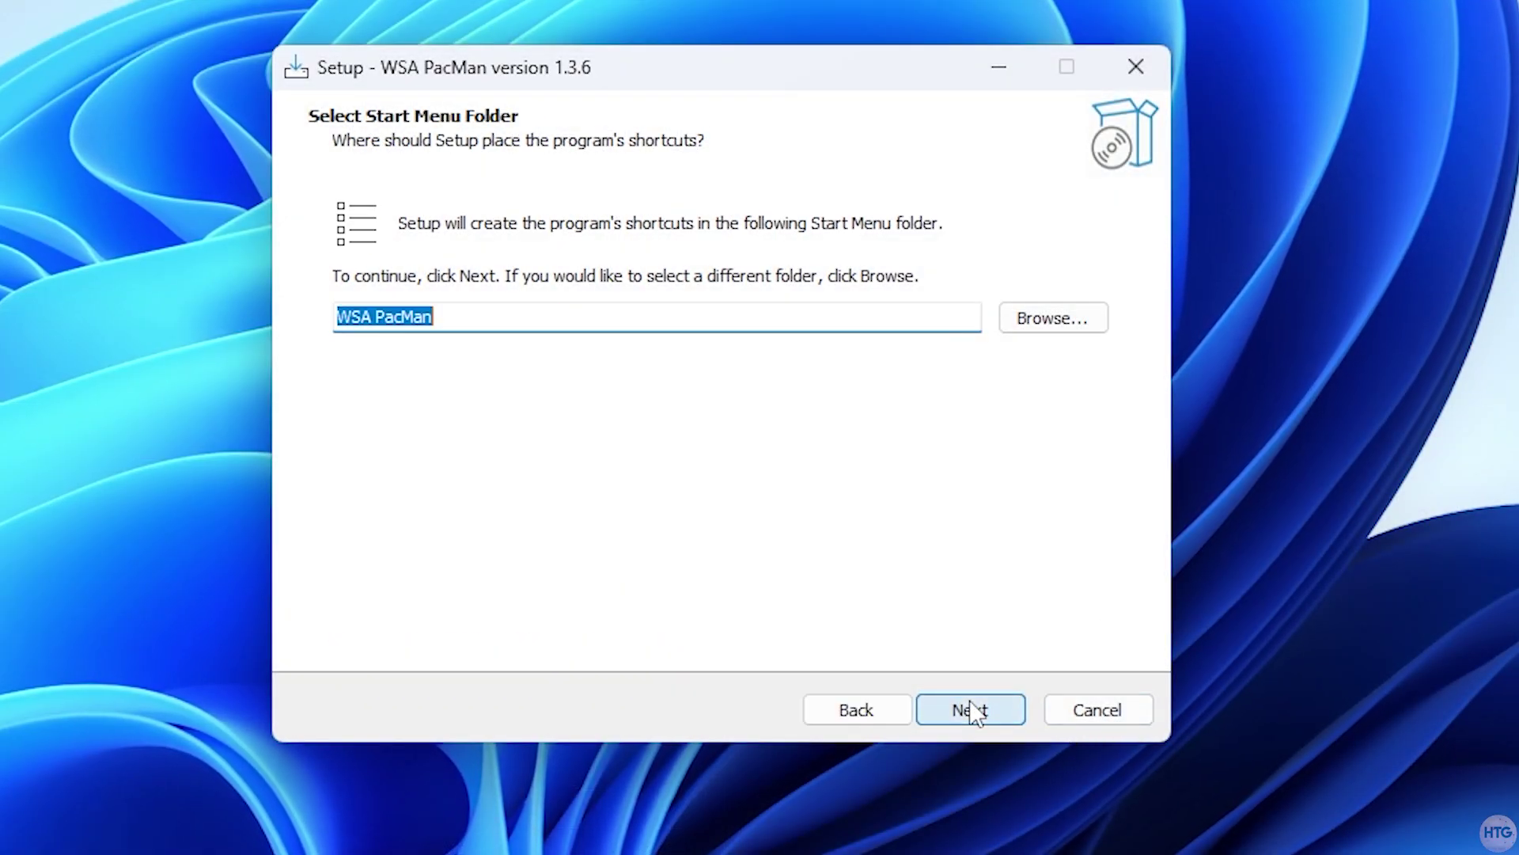
pyautogui.click(981, 719)
pyautogui.click(981, 716)
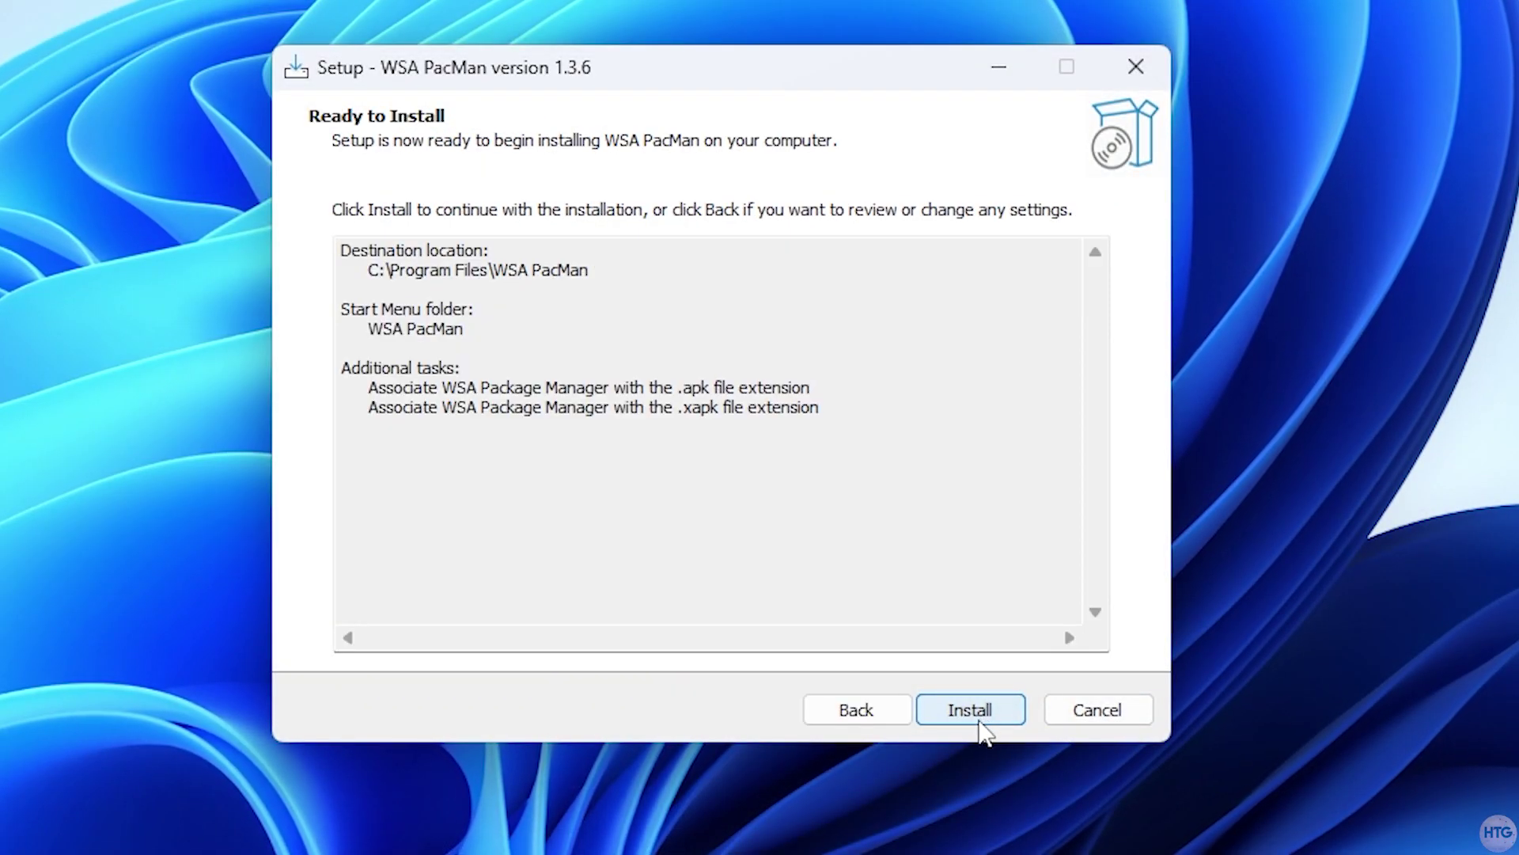
pyautogui.click(976, 721)
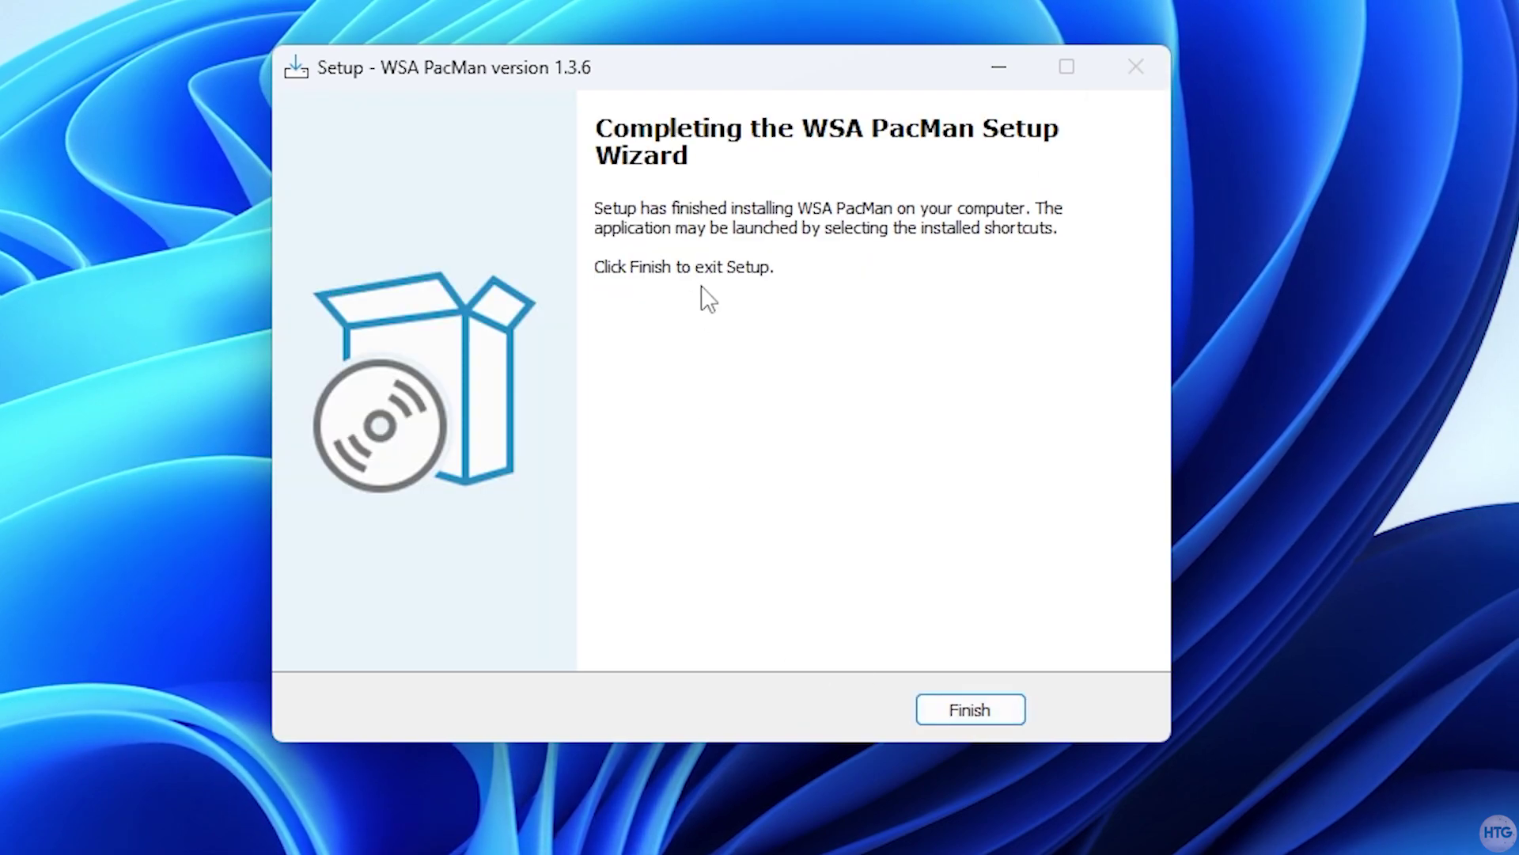
pyautogui.click(1014, 710)
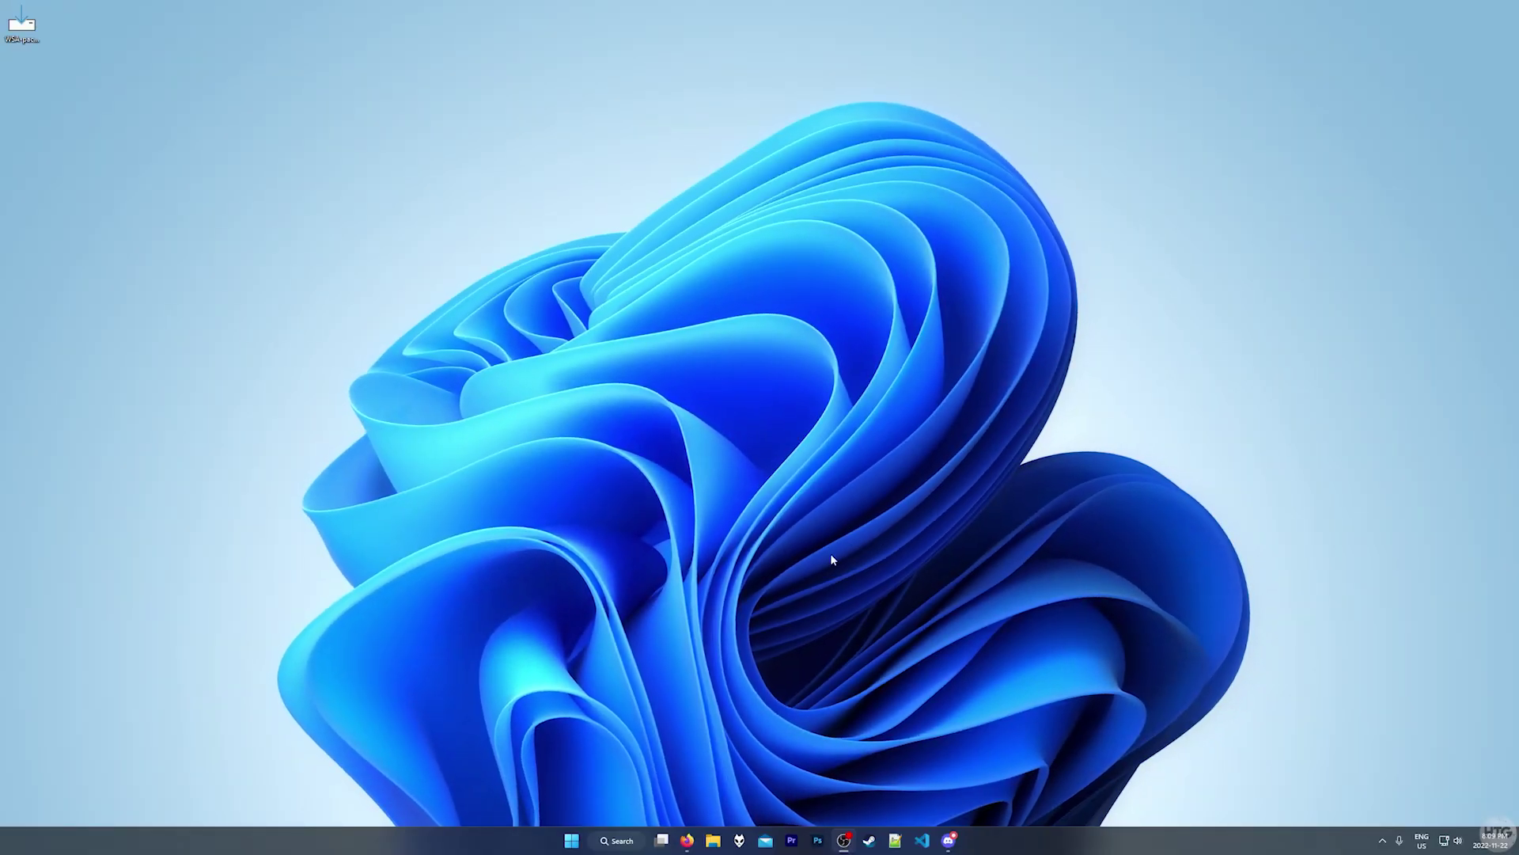
# Return to the APKMirror tab in Firefox and search for 'flappy bird'.
pyautogui.click(686, 841)
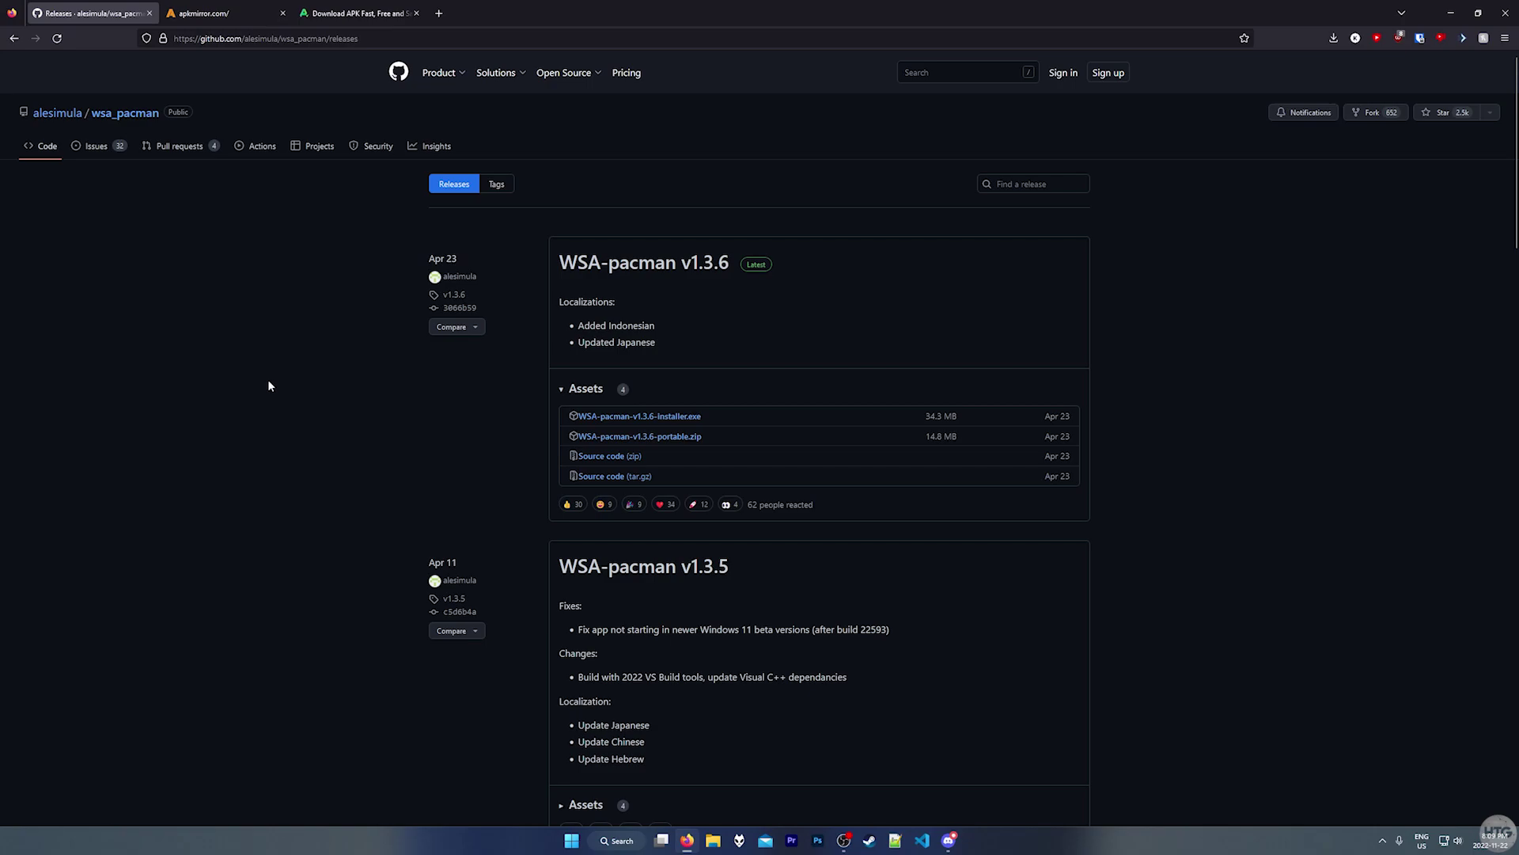
pyautogui.hotkey('ctrl', 'Tab')
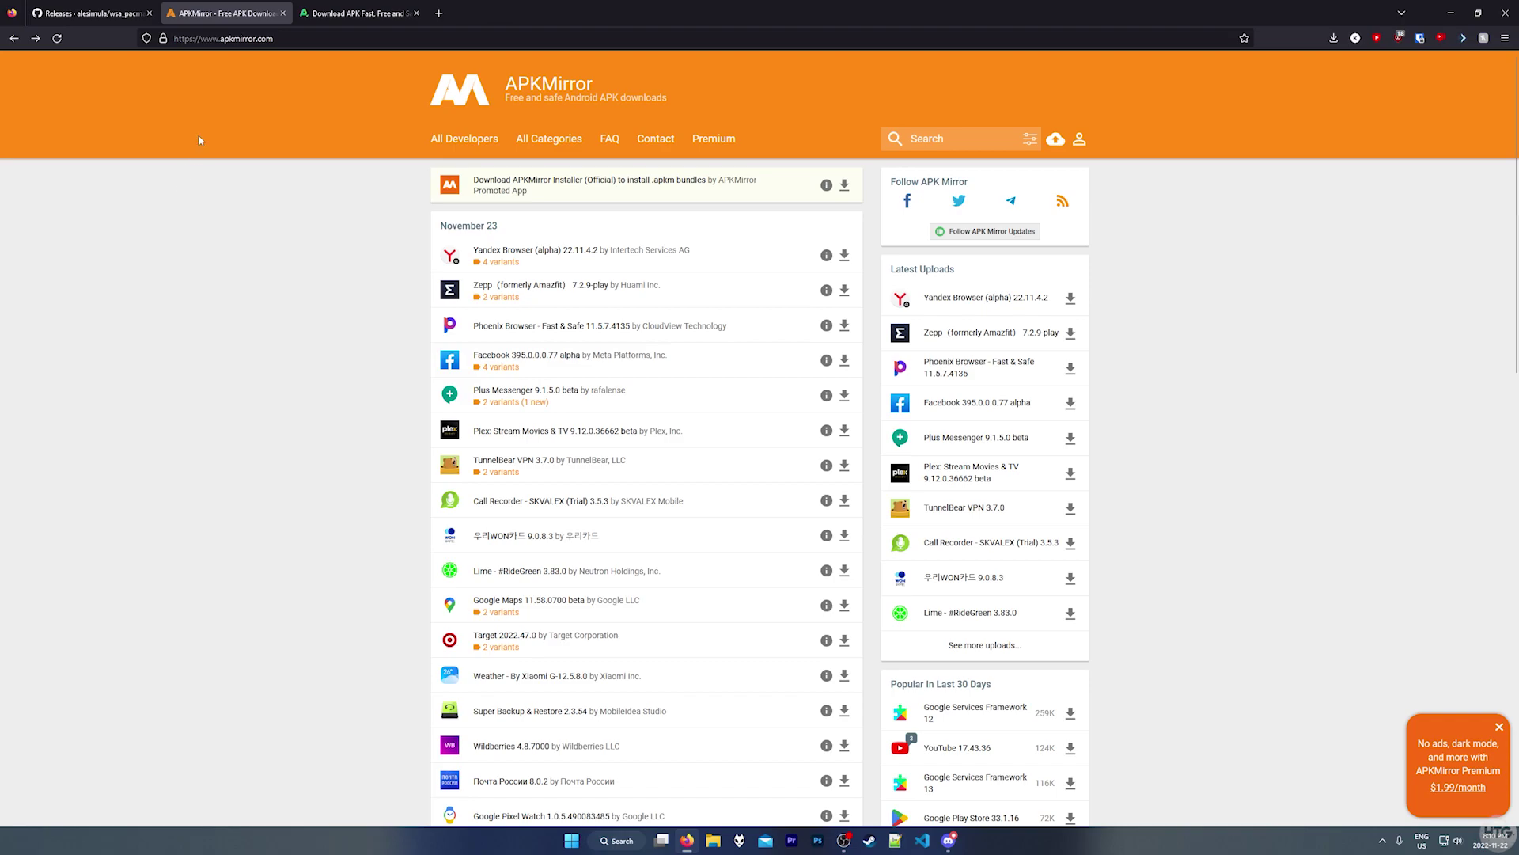
pyautogui.click(353, 11)
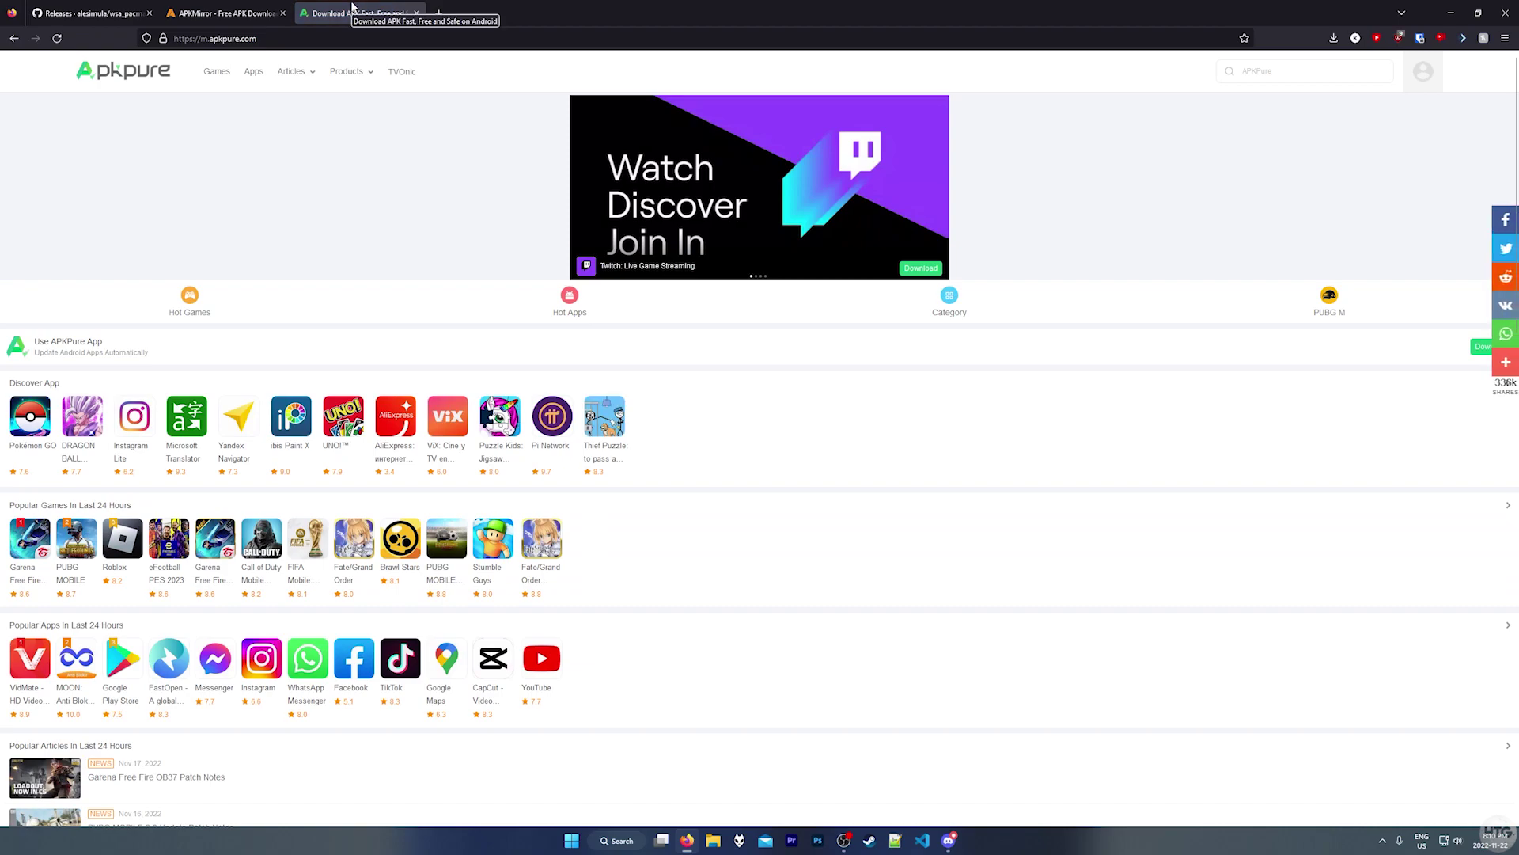
pyautogui.click(223, 11)
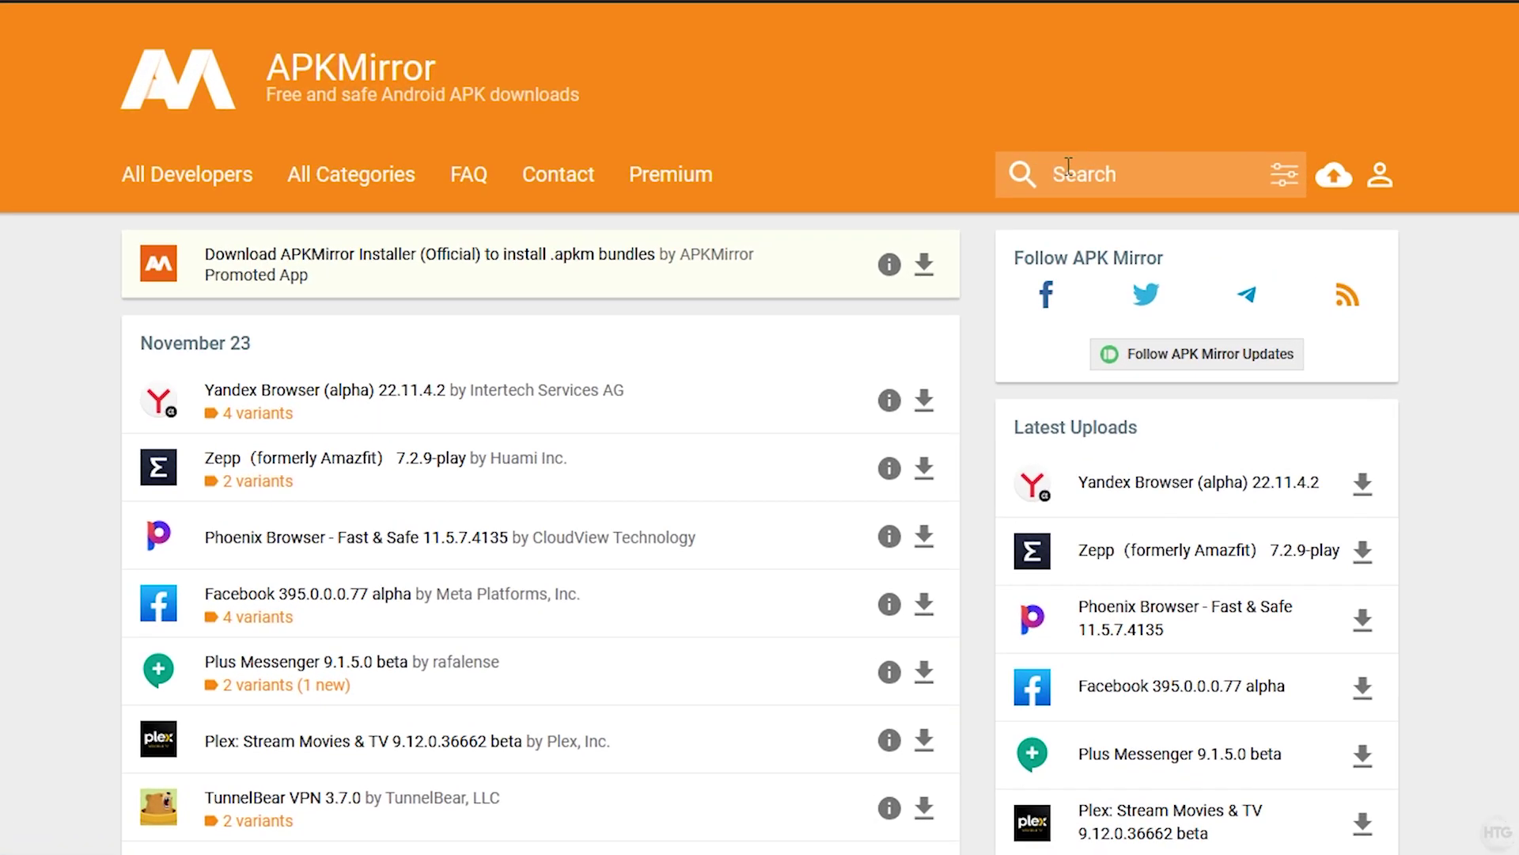
pyautogui.click(919, 135)
pyautogui.write('flap')
pyautogui.click(1058, 212)
pyautogui.press('Return')
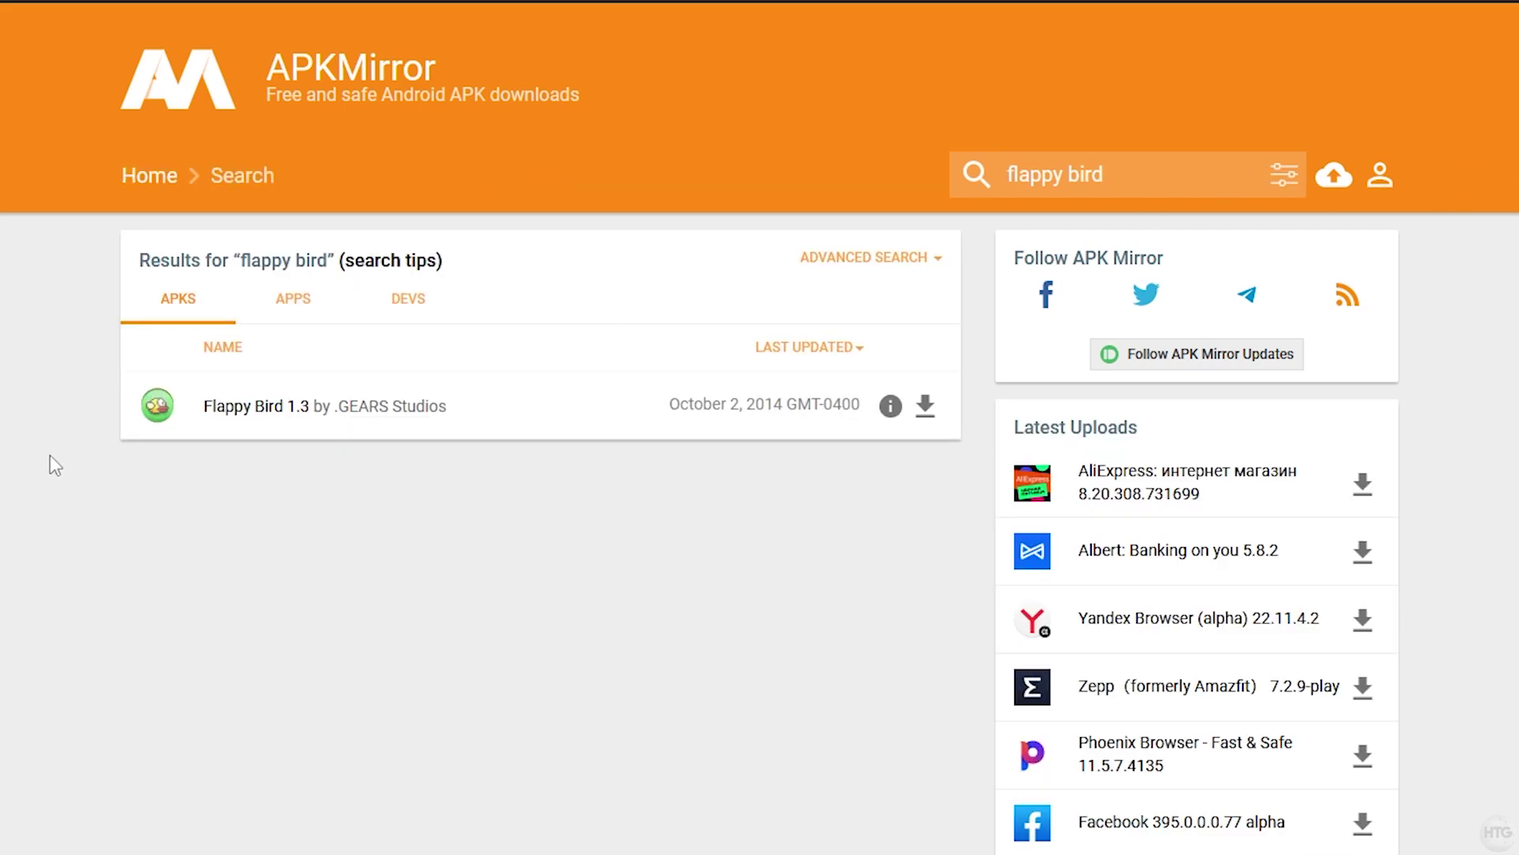
# Download the Flappy Bird 1.3 APK to the Desktop and minimize Firefox.
pyautogui.click(231, 413)
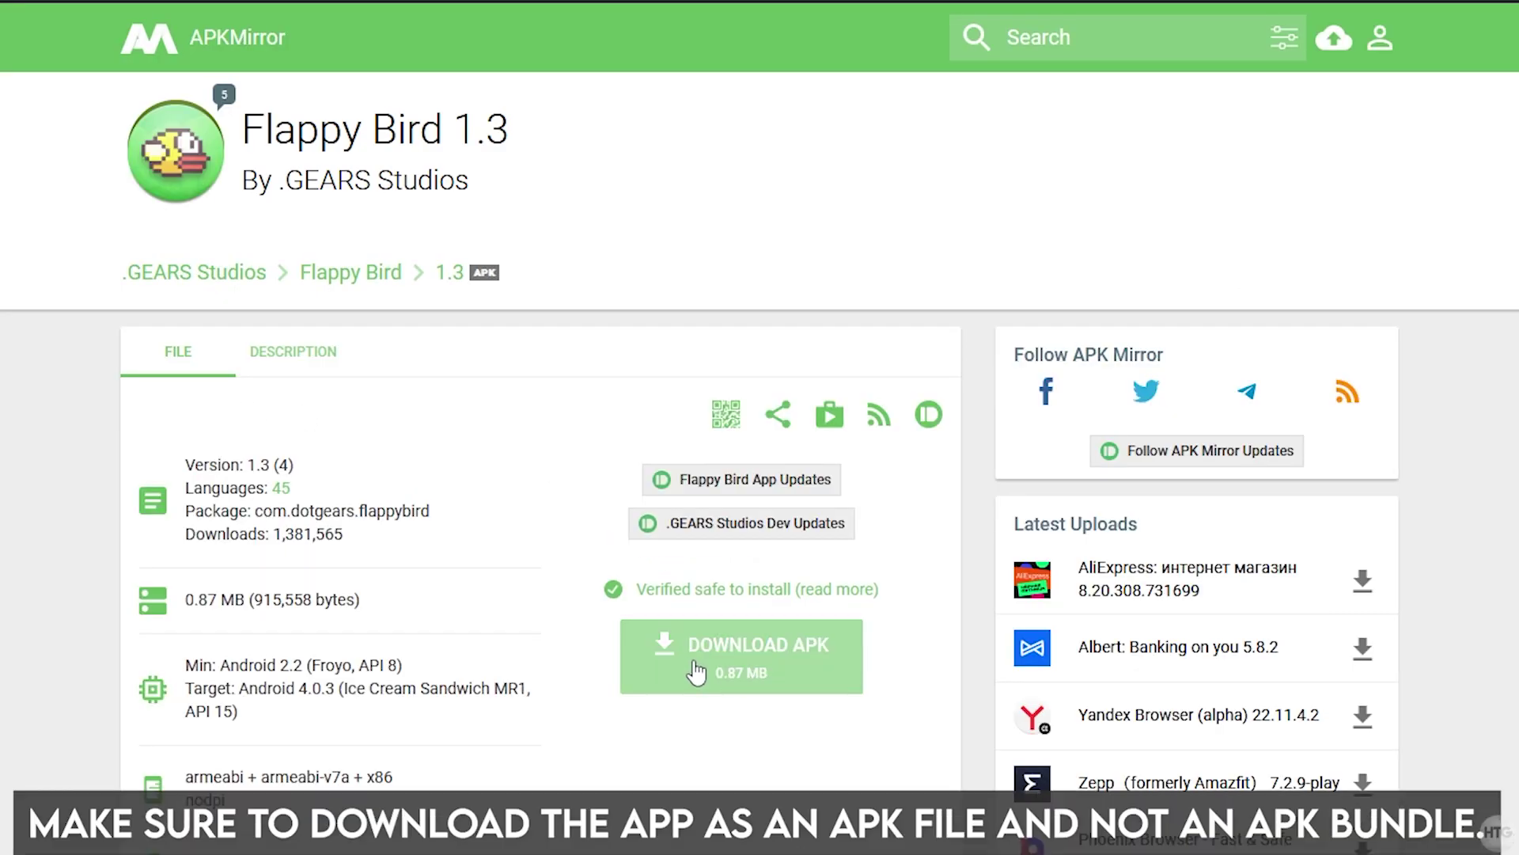
pyautogui.click(795, 667)
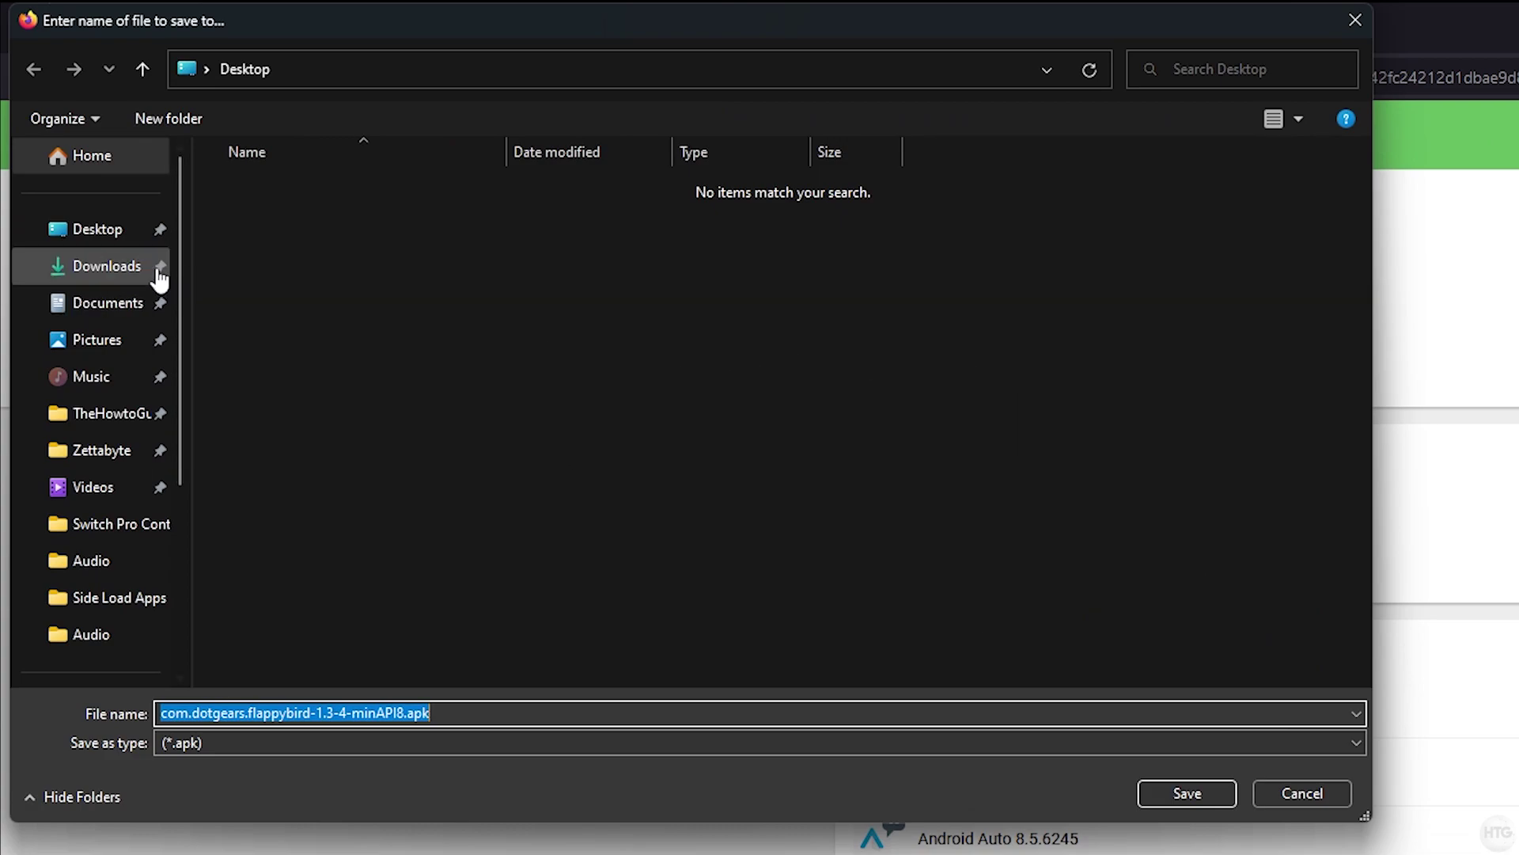
pyautogui.click(1187, 793)
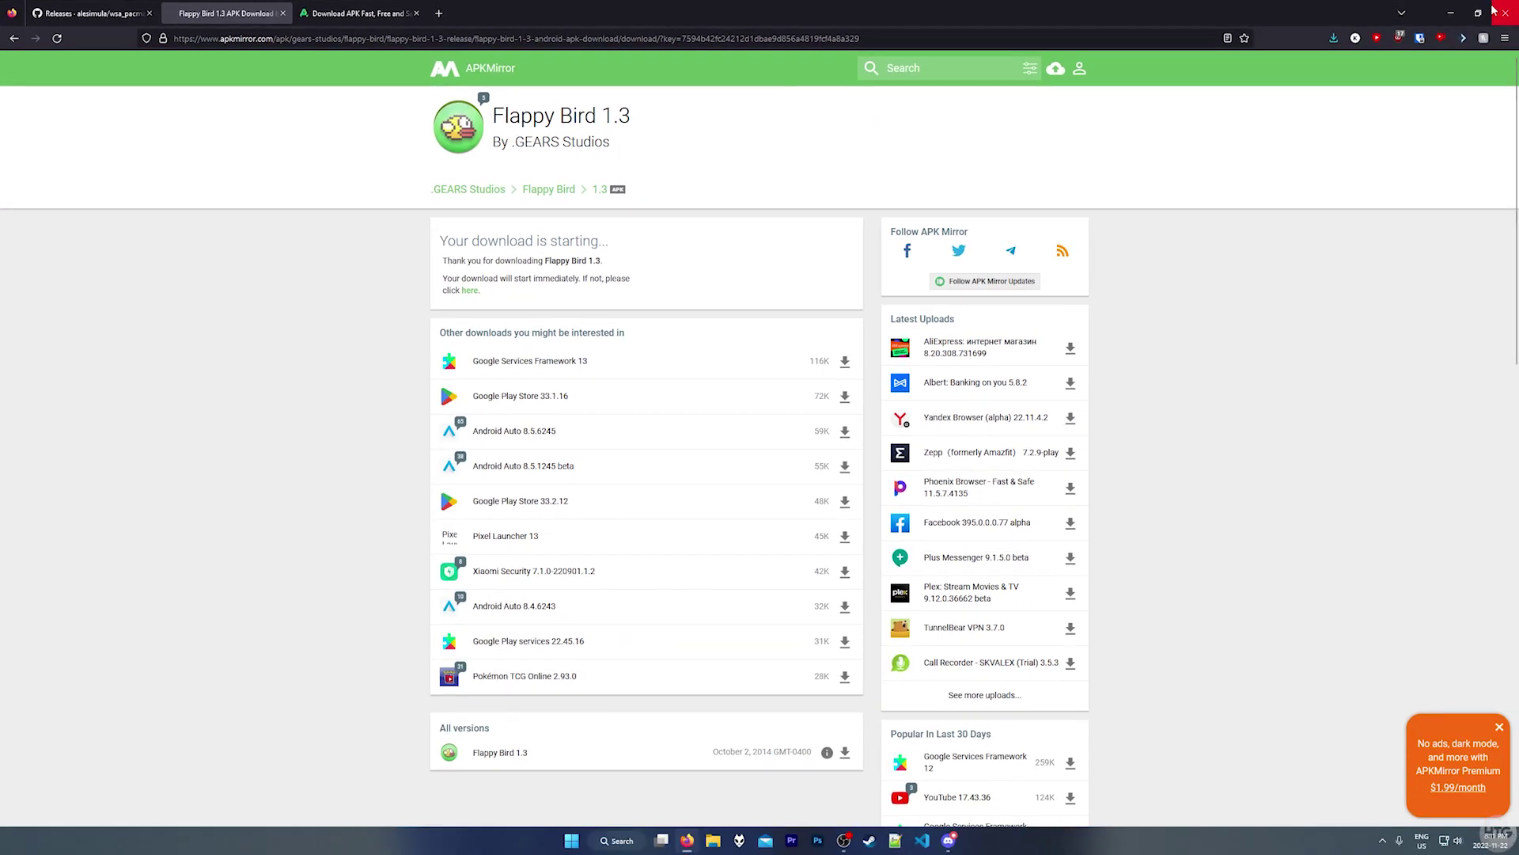
pyautogui.click(1454, 11)
pyautogui.click(1116, 362)
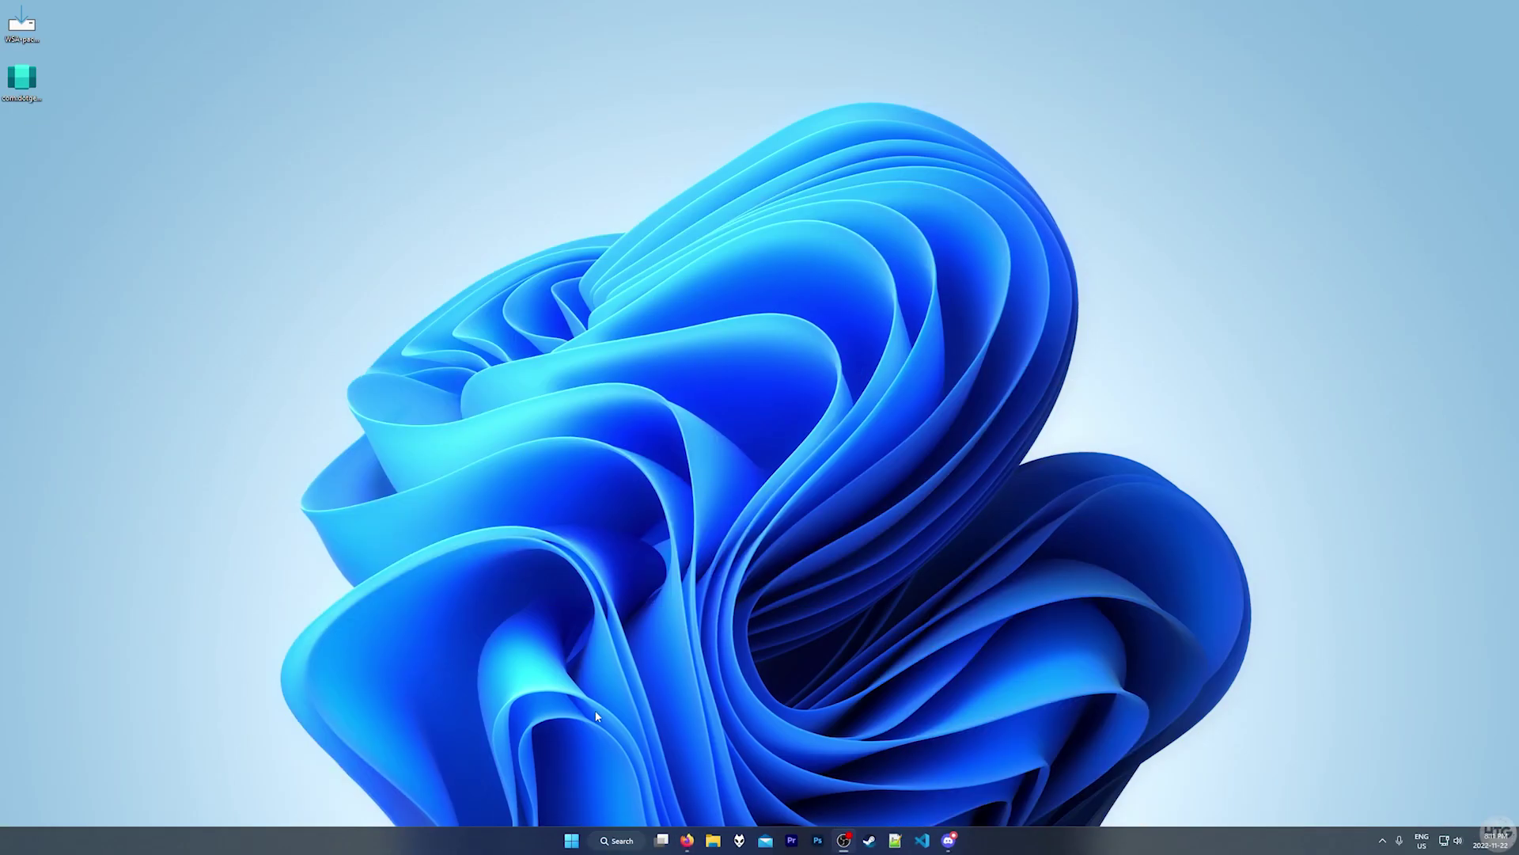
# Search Start for 'windows' and launch Windows Subsystem for Android Settings.
pyautogui.click(571, 840)
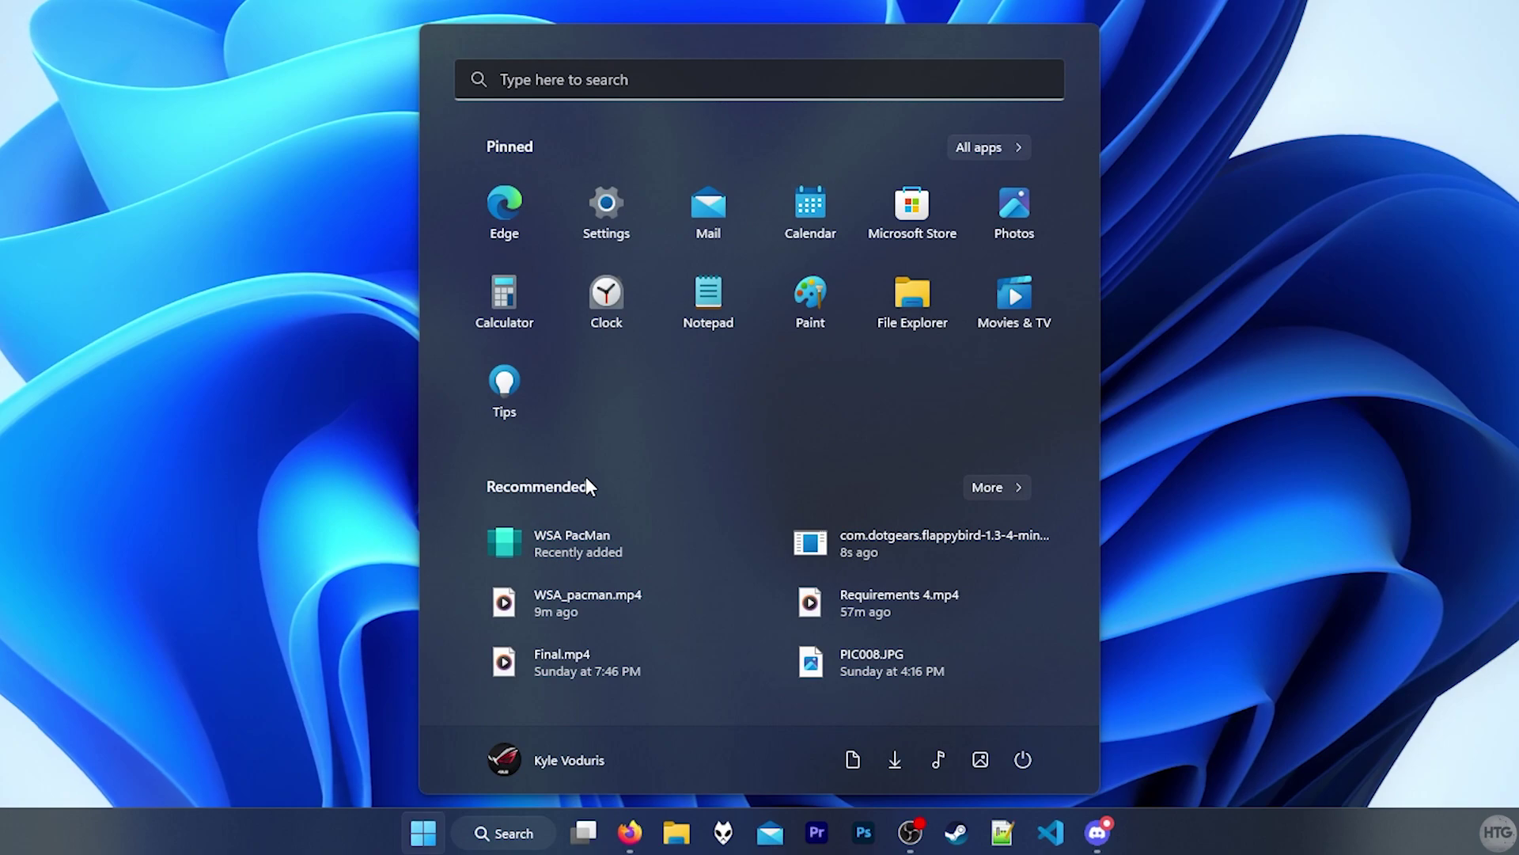
pyautogui.write('windows')
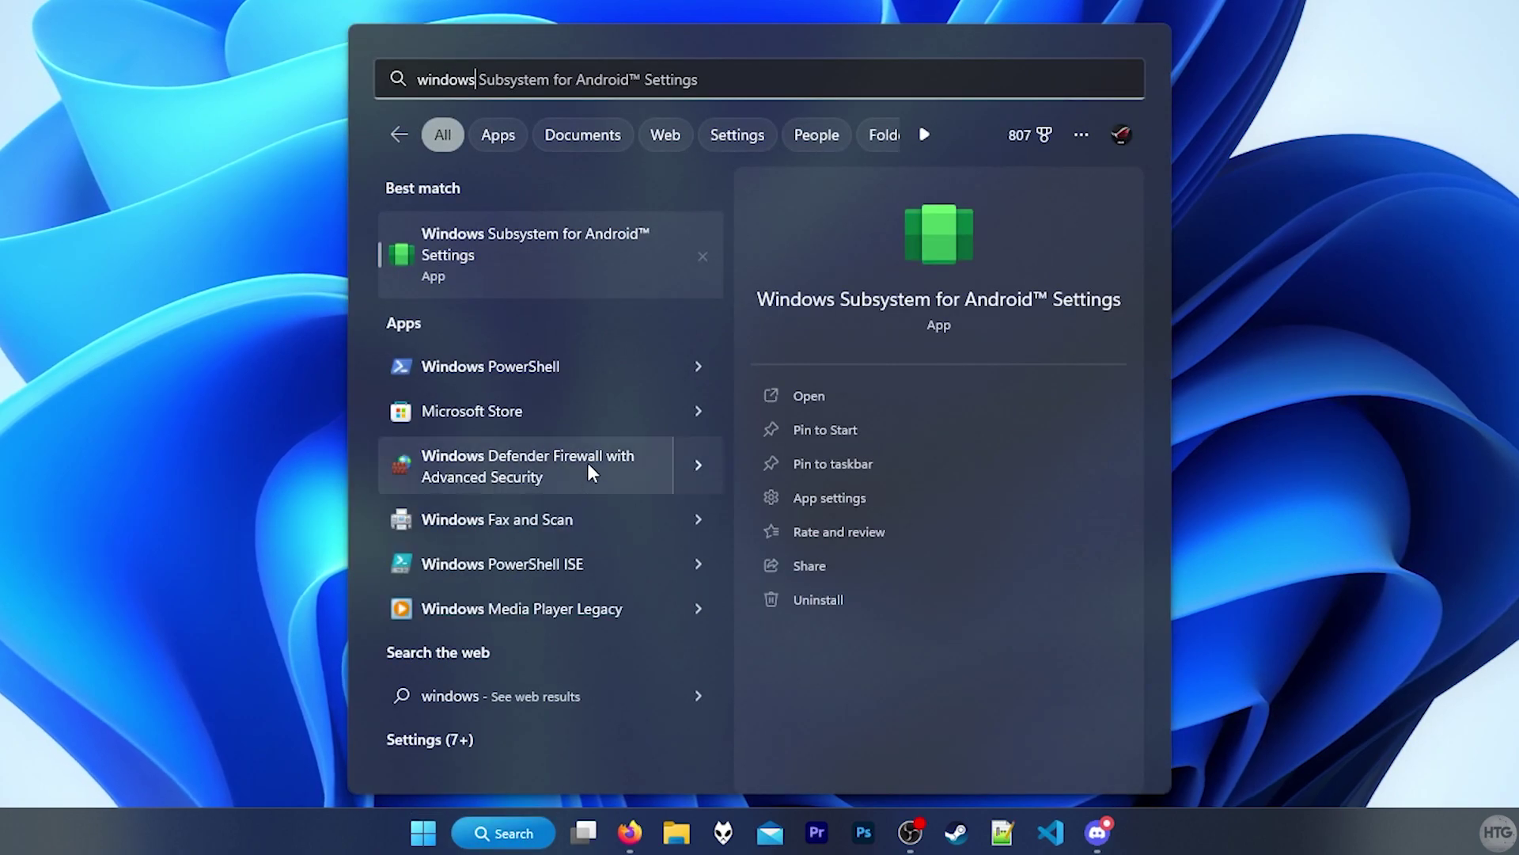
pyautogui.click(467, 269)
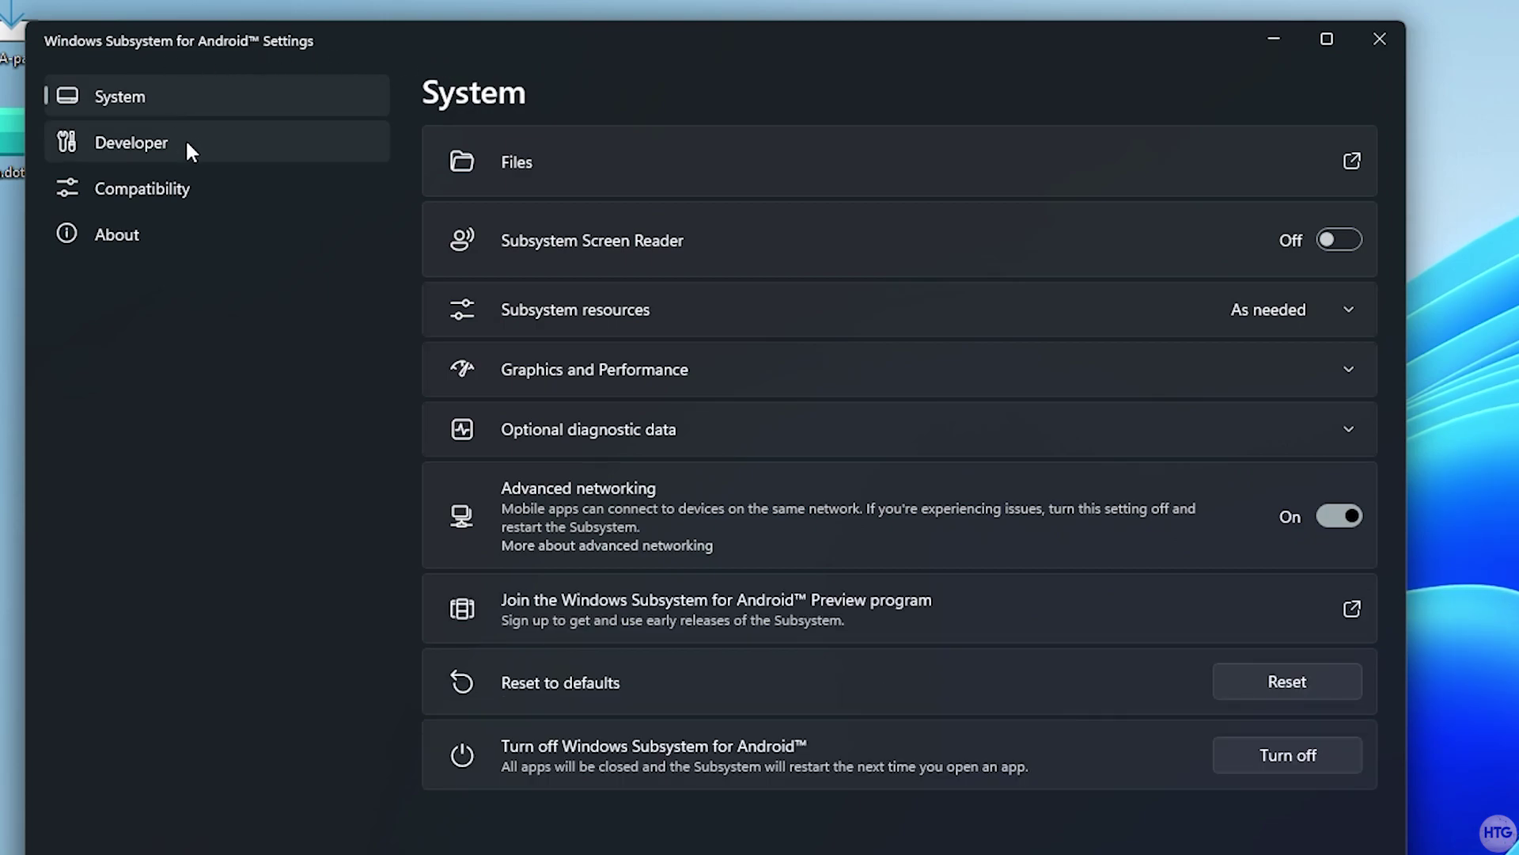
# Switch Developer mode On, check USB debugging in Android developer options, then close both windows.
pyautogui.click(210, 147)
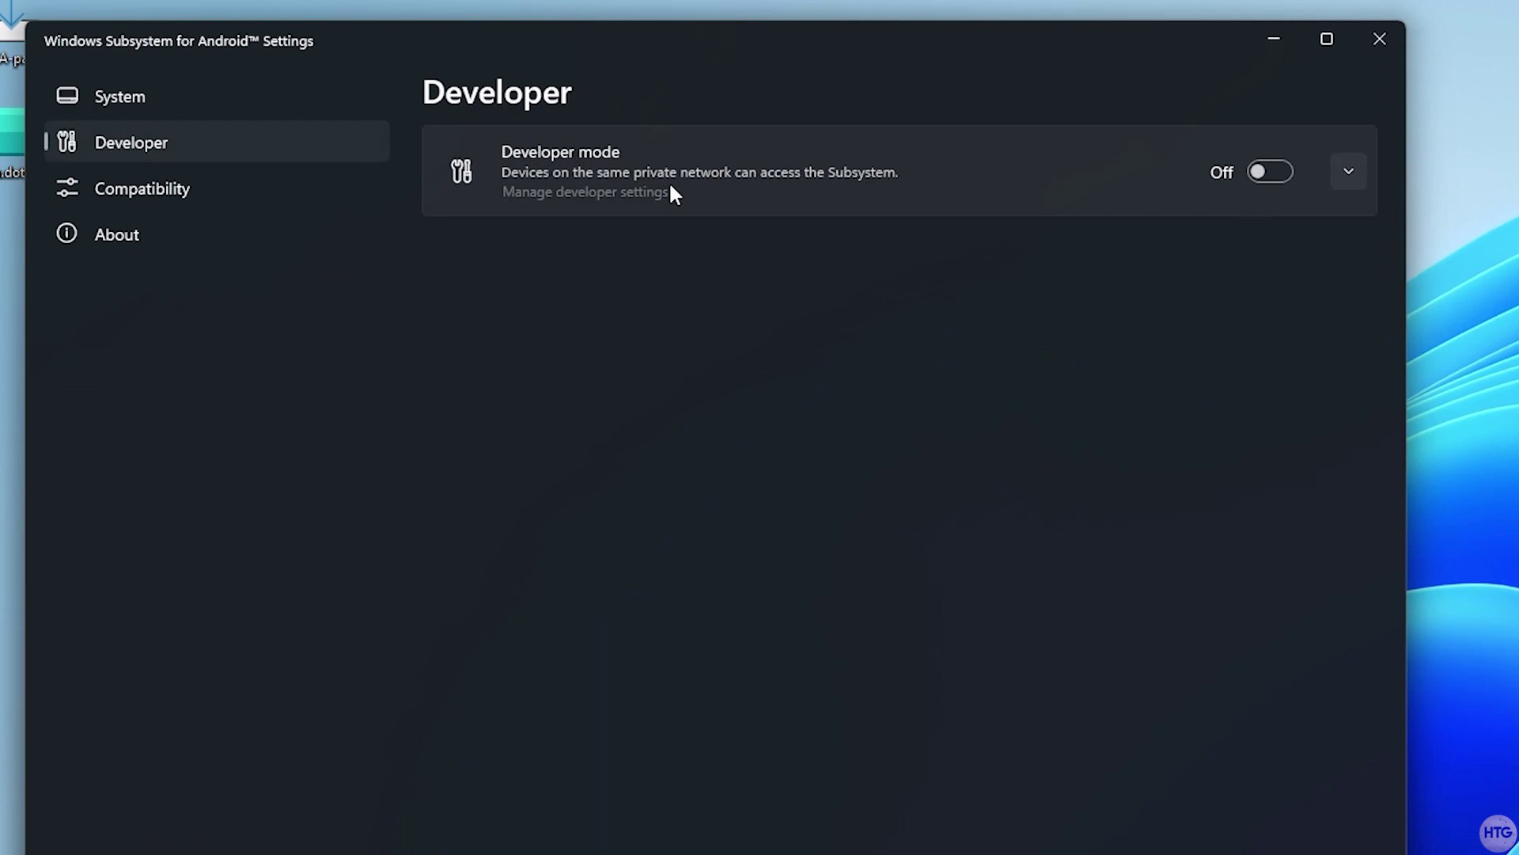
pyautogui.click(1272, 174)
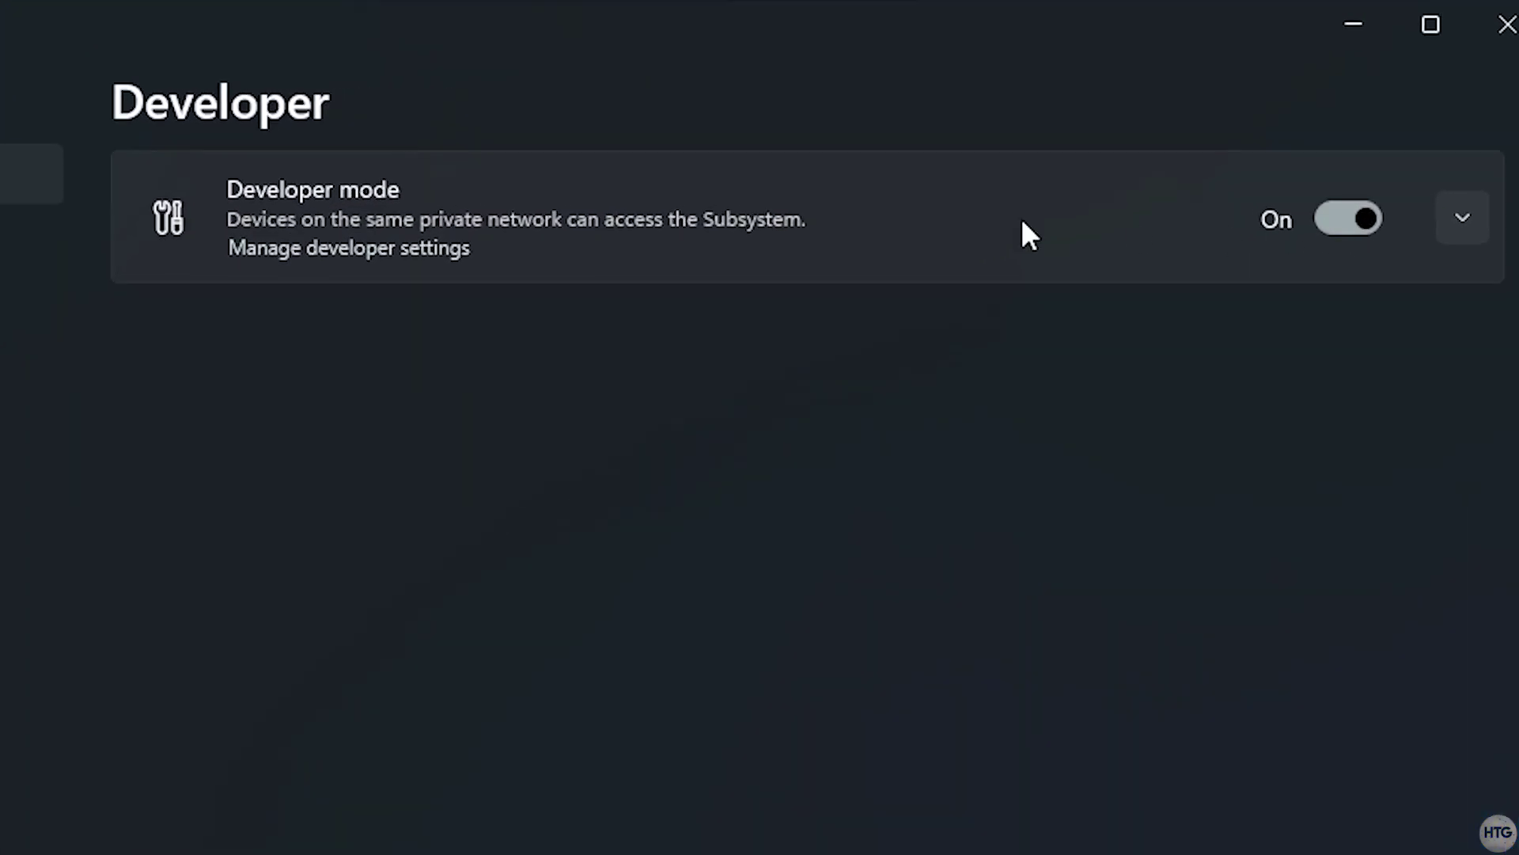
pyautogui.click(361, 249)
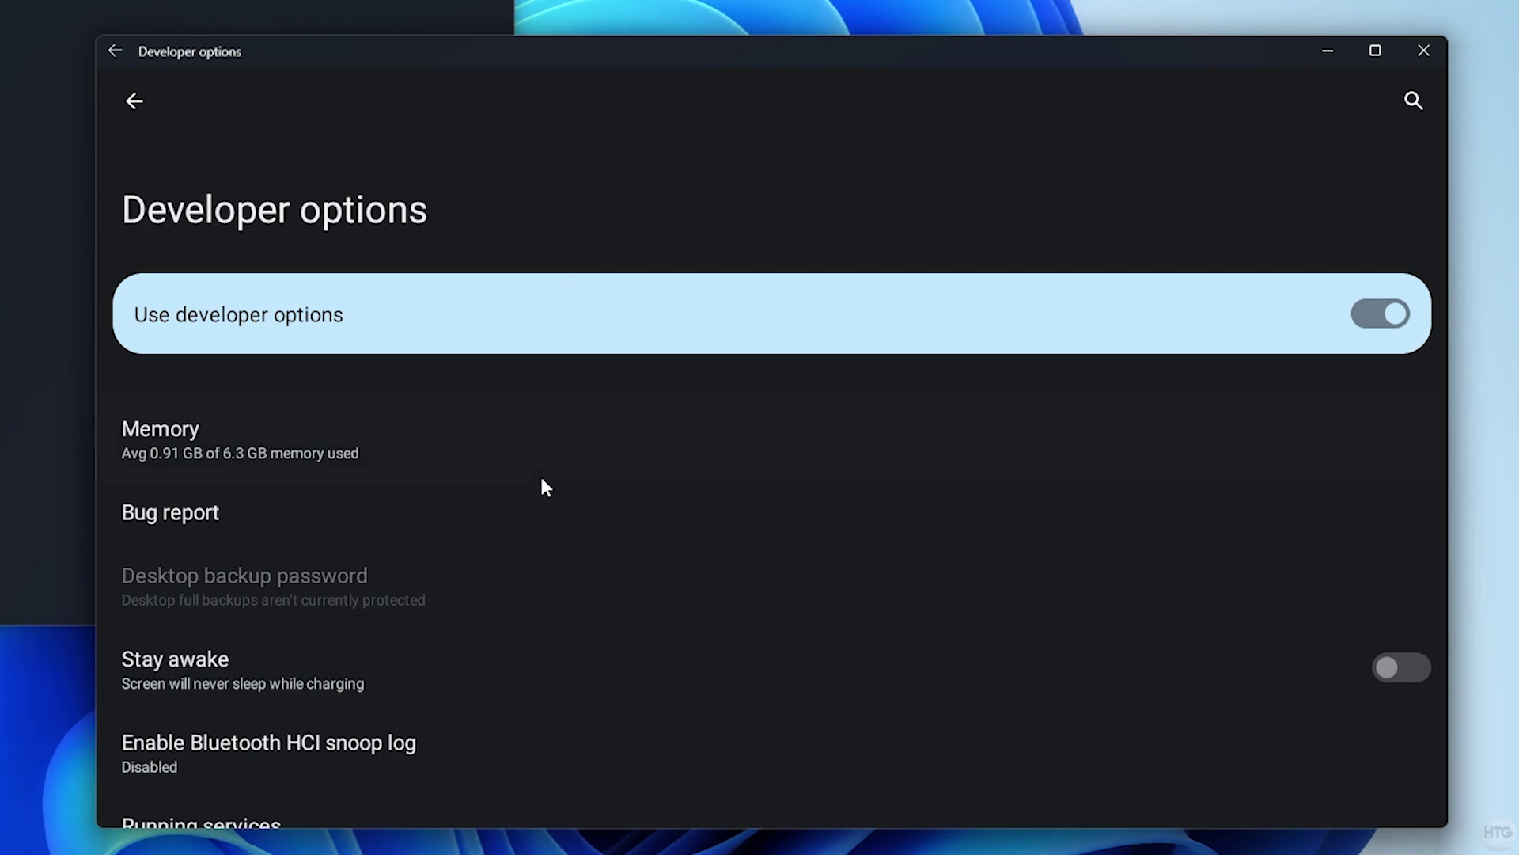
pyautogui.scroll(-5, 543, 480)
pyautogui.scroll(-8, 509, 387)
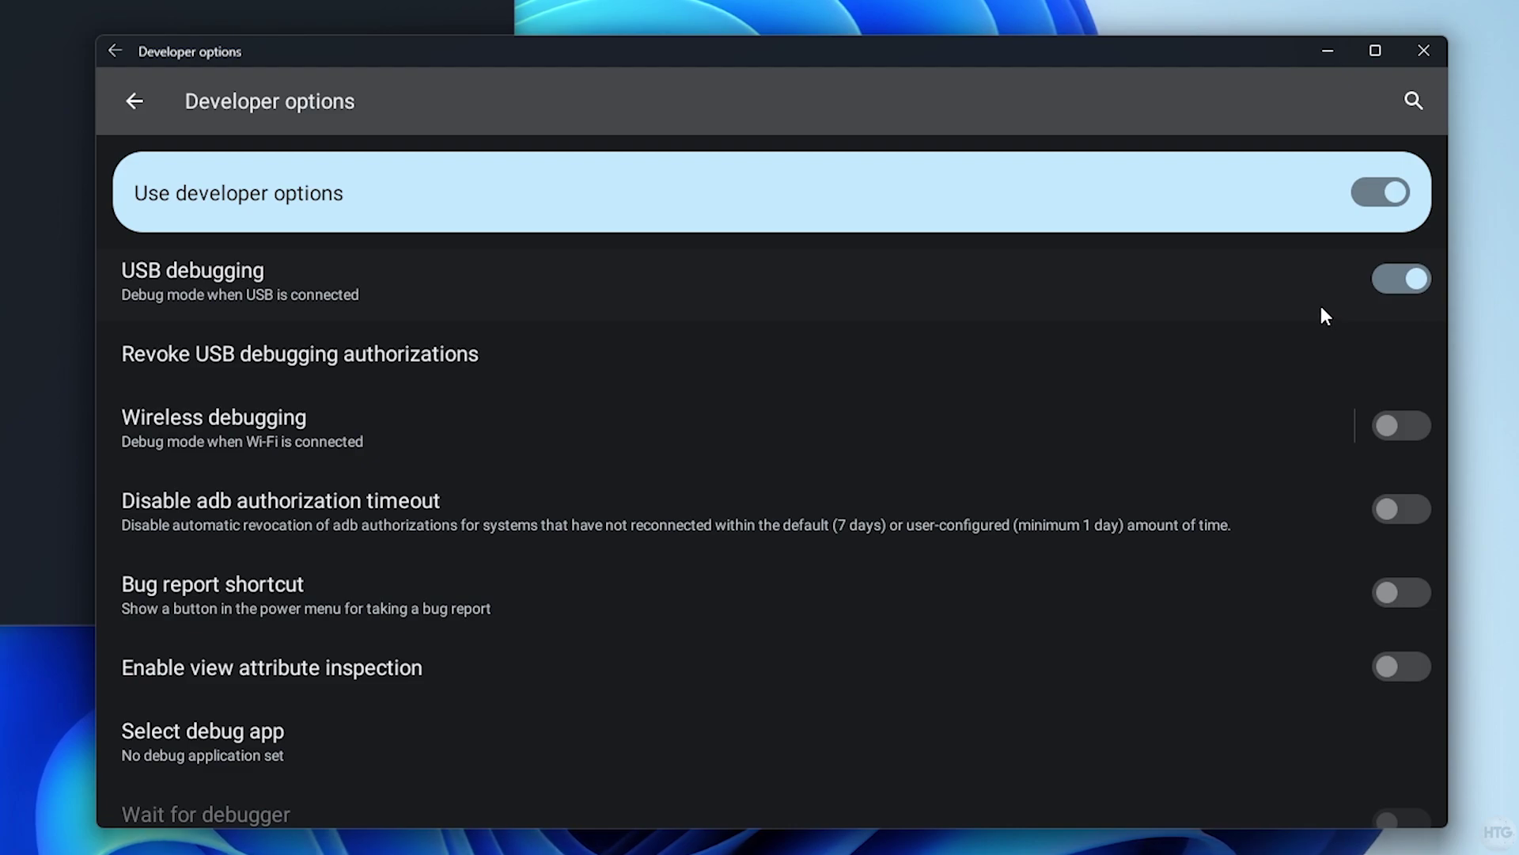
pyautogui.click(1437, 50)
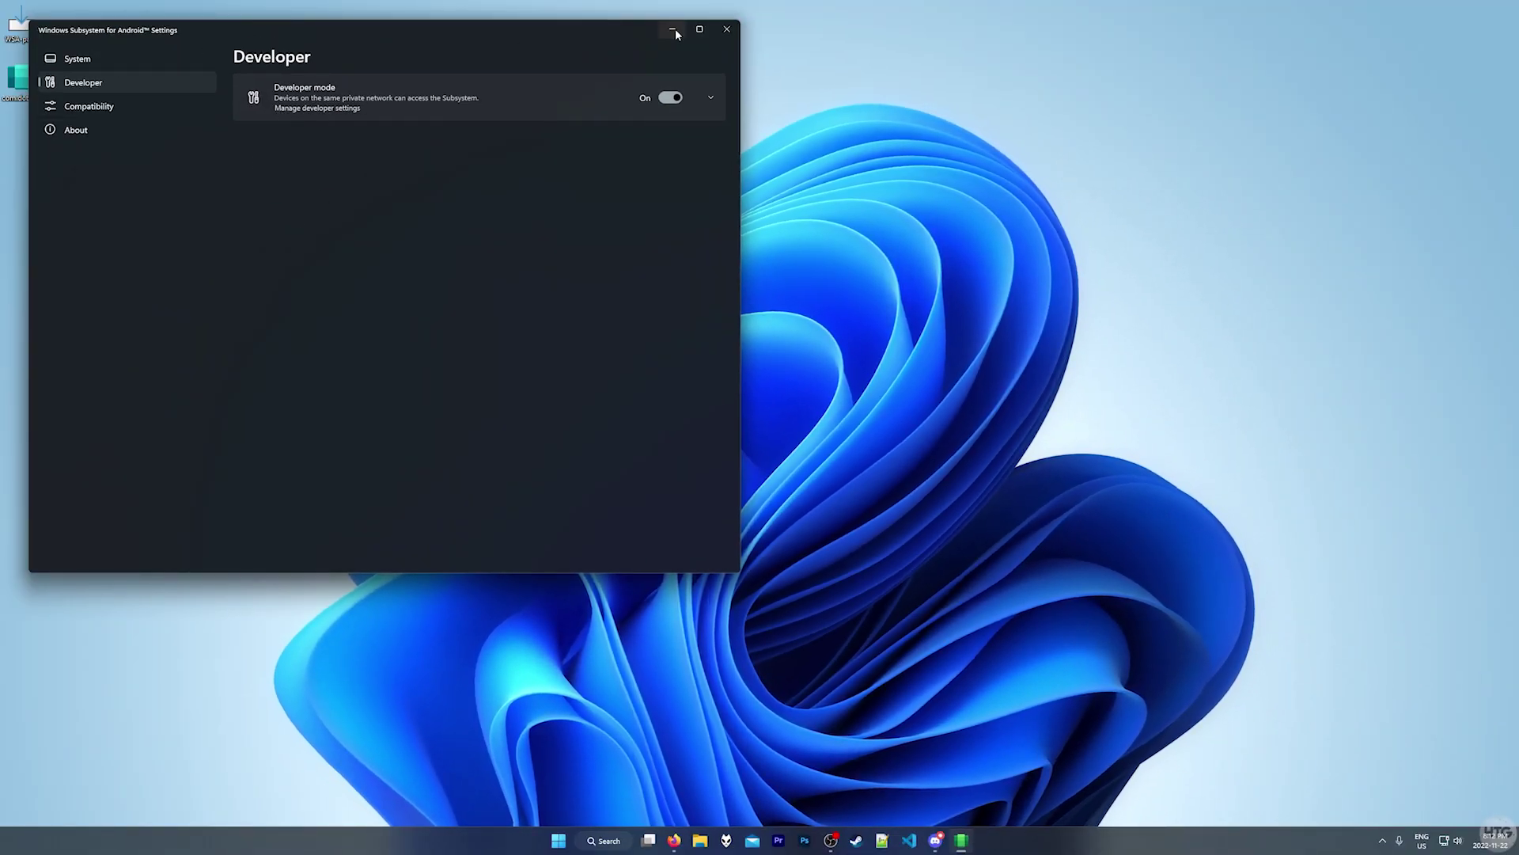
pyautogui.click(726, 29)
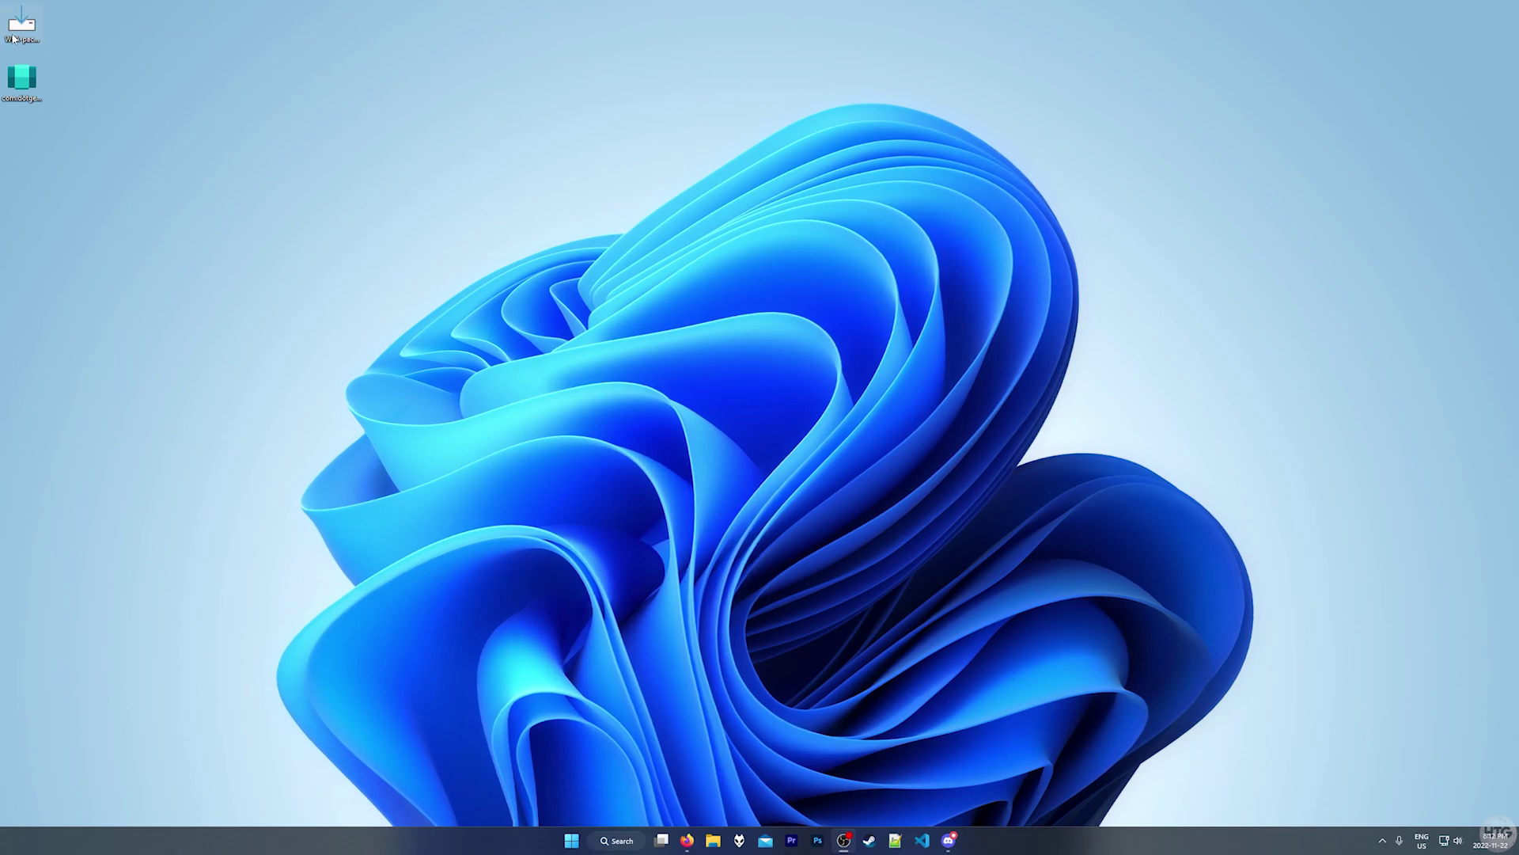
# Delete the WSA desktop shortcut, move the Flappy Bird apk onto the desktop and open it.
pyautogui.rightClick(21, 33)
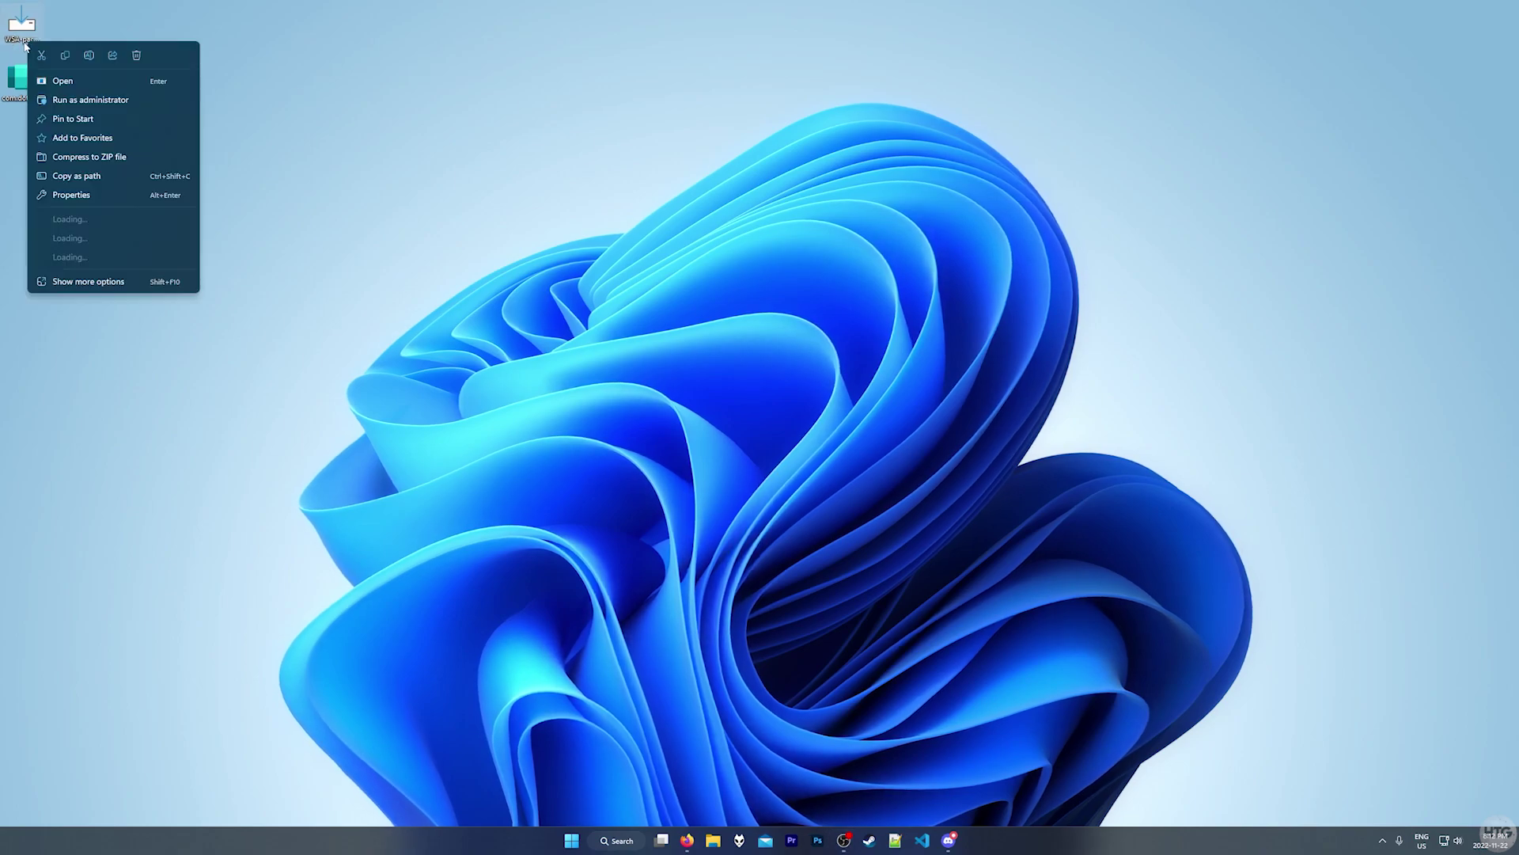
pyautogui.click(136, 56)
pyautogui.moveTo(27, 24); pyautogui.dragTo(204, 149)
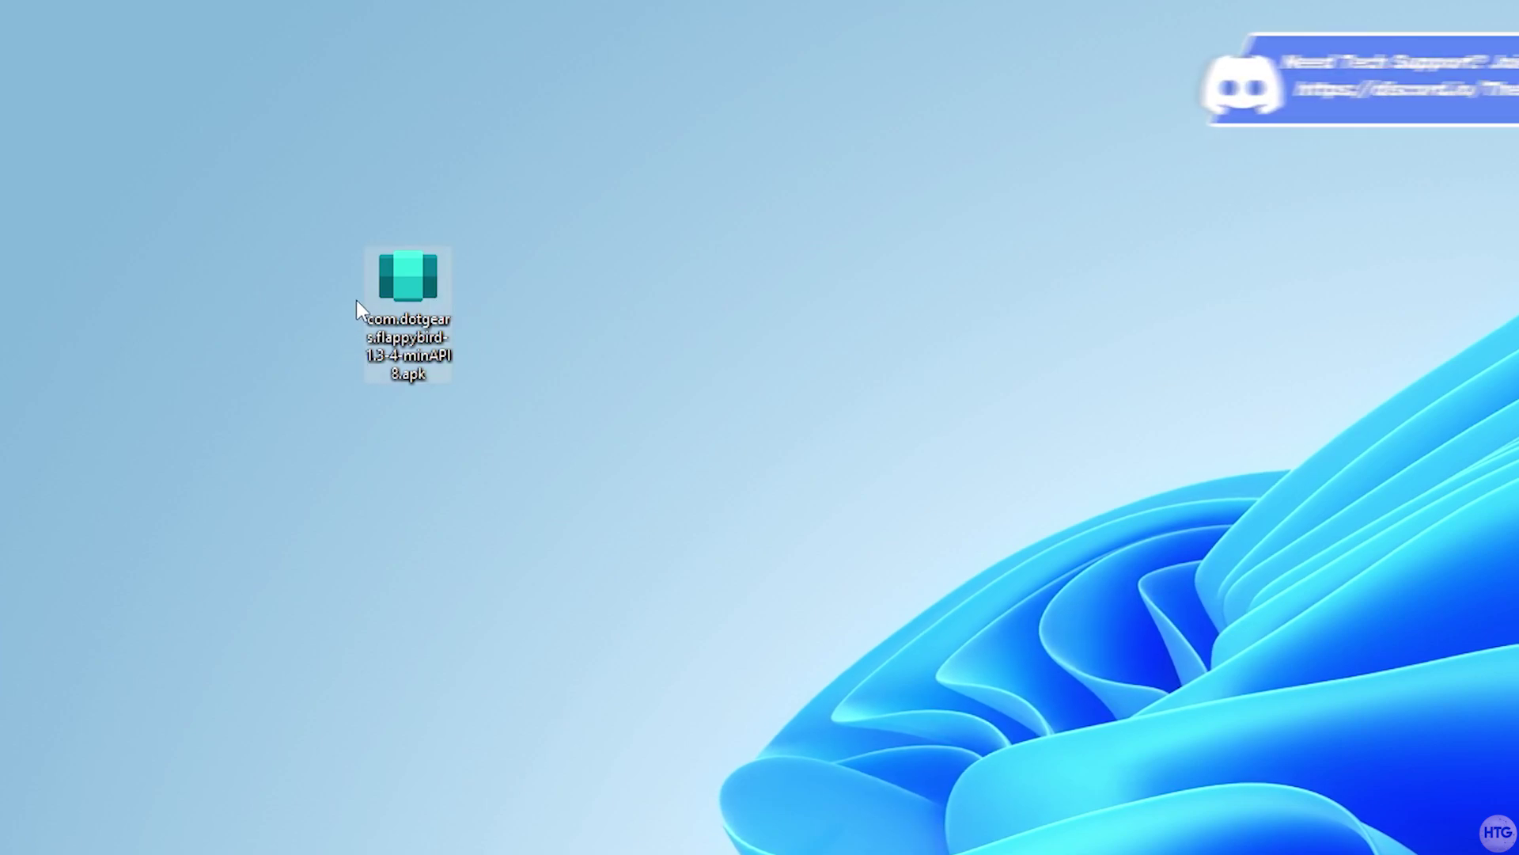
pyautogui.click(326, 250)
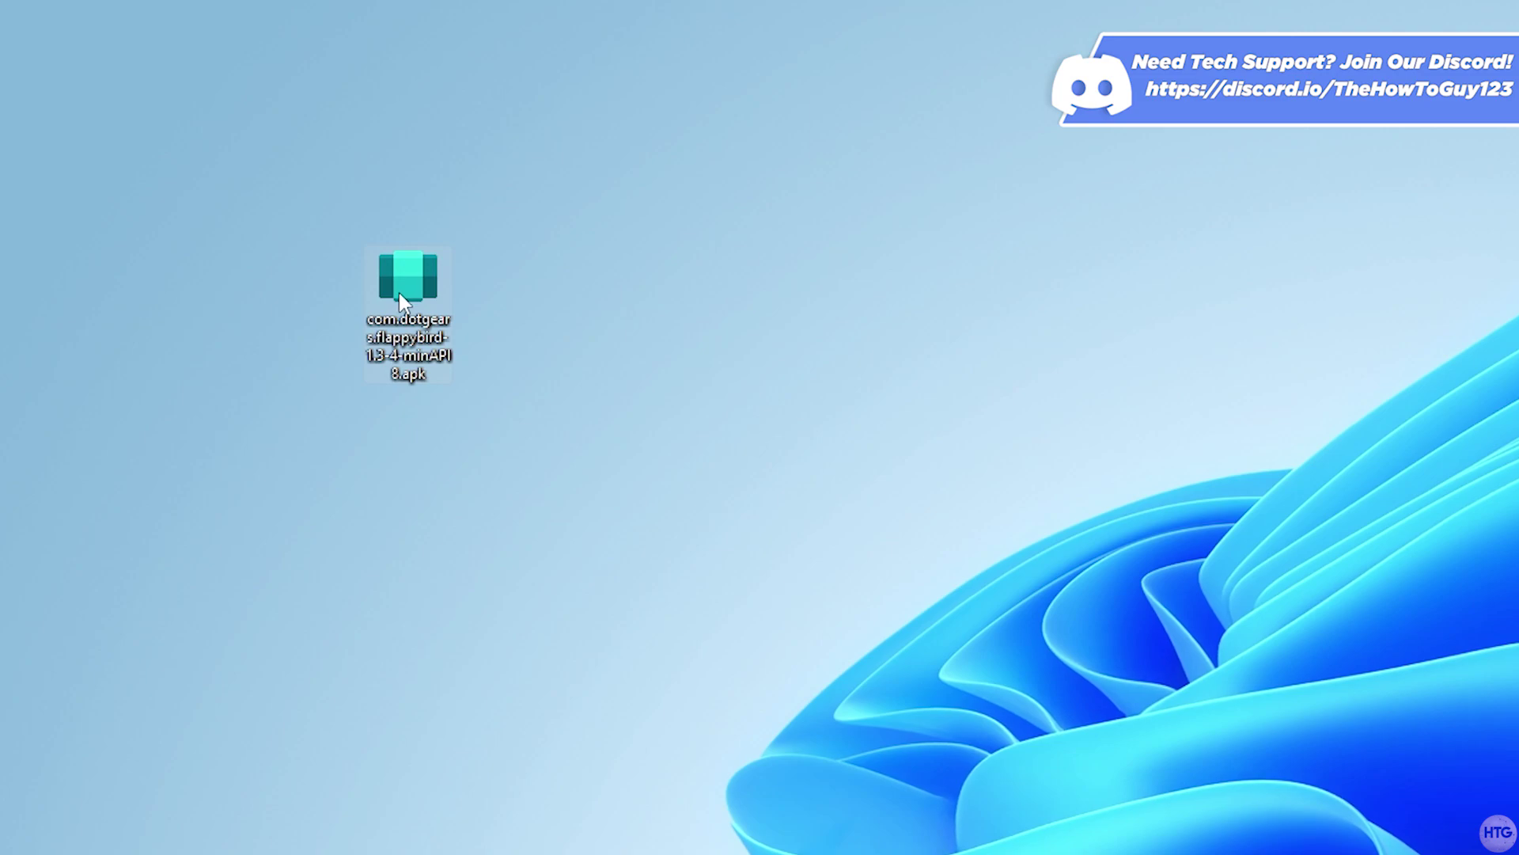
pyautogui.doubleClick(419, 278)
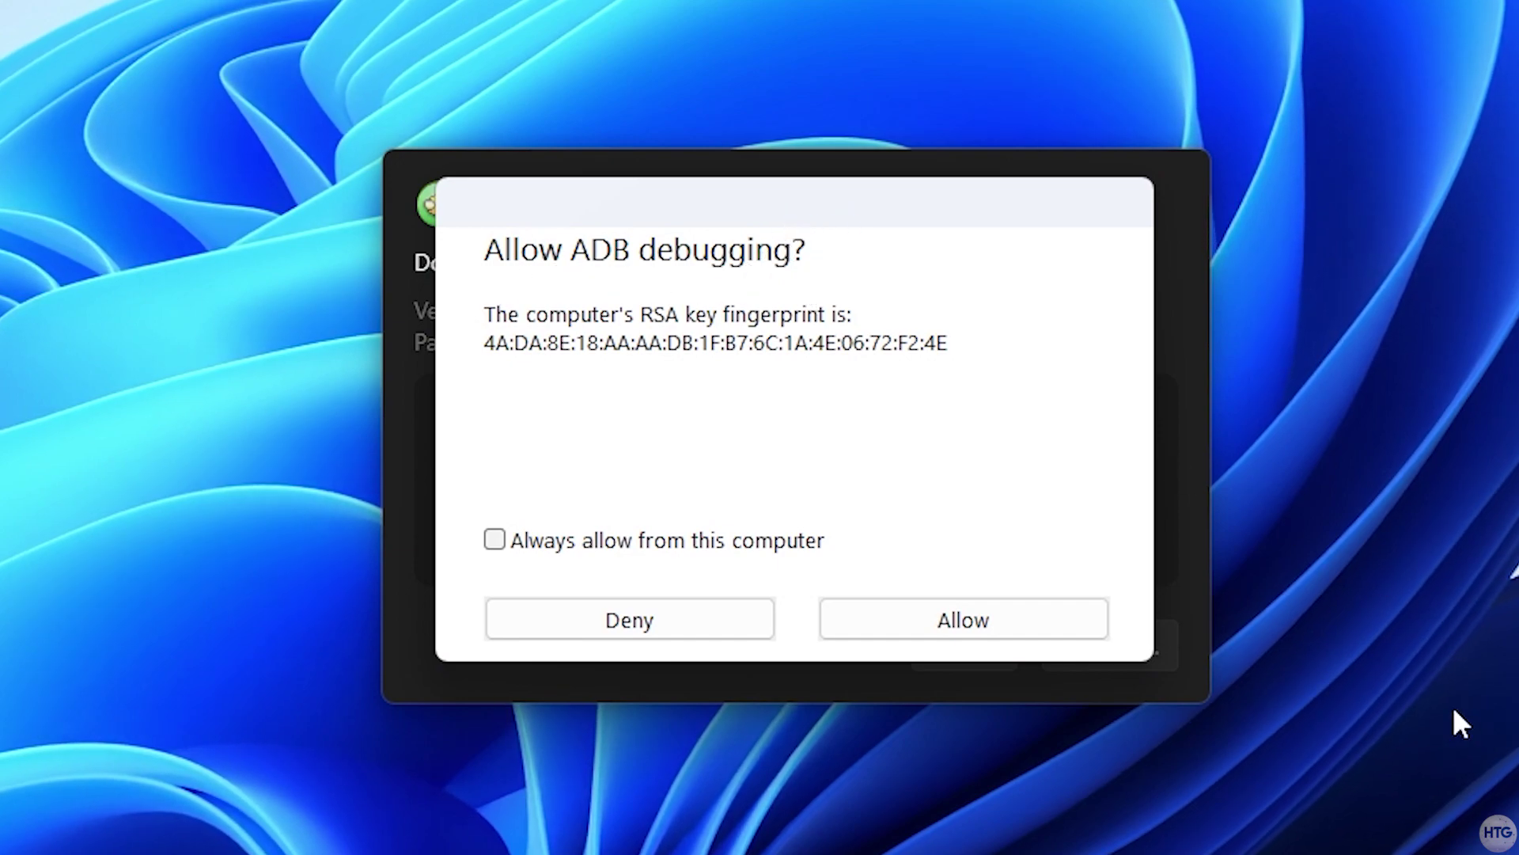
# Allow ADB debugging, install Flappy Bird 1.3 through WSA PacMan and launch it.
pyautogui.click(1032, 631)
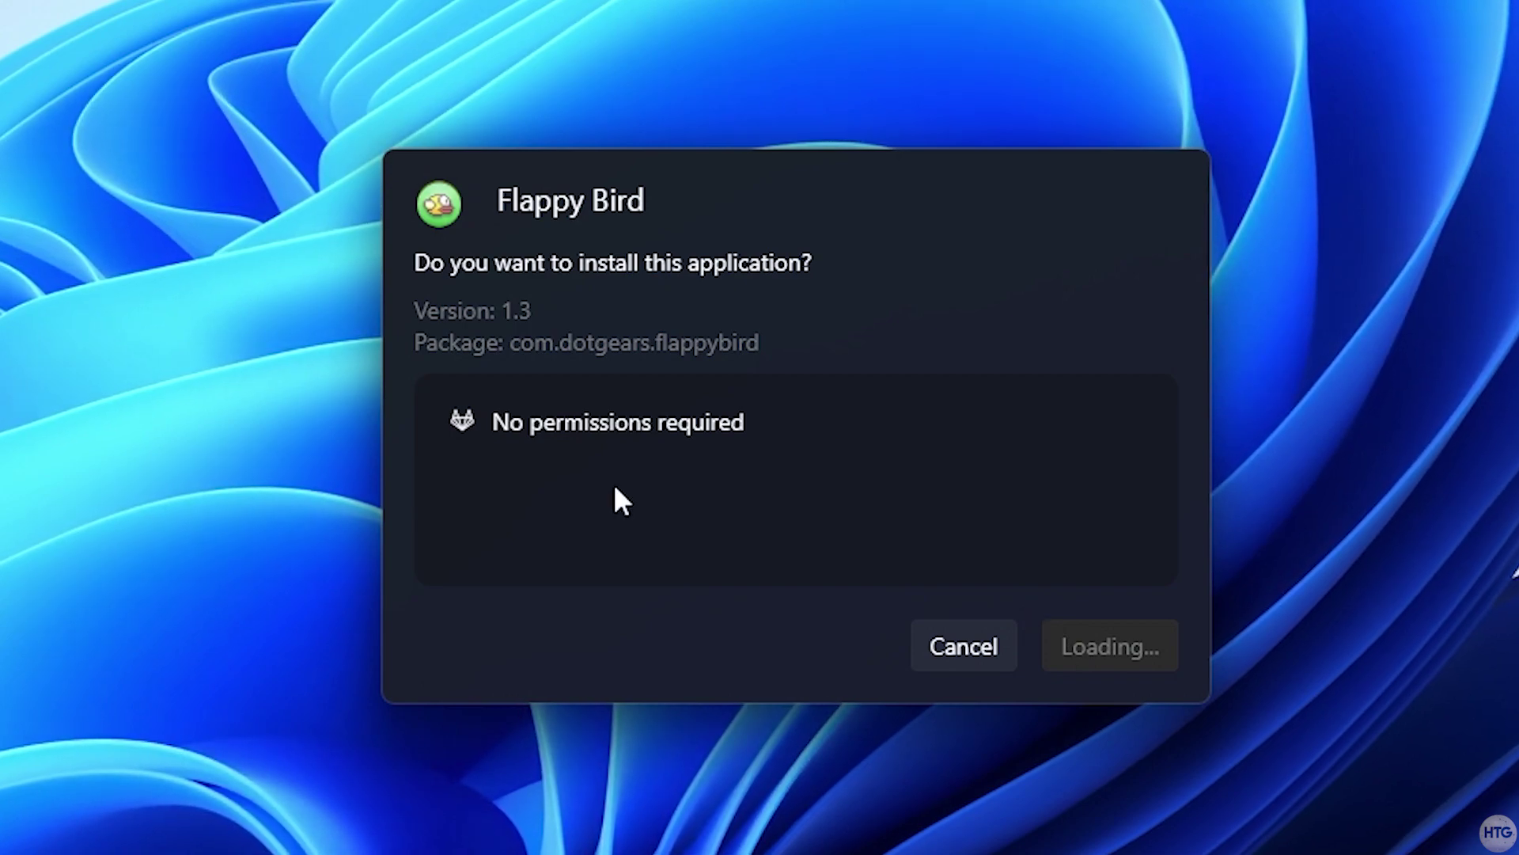
pyautogui.click(1025, 642)
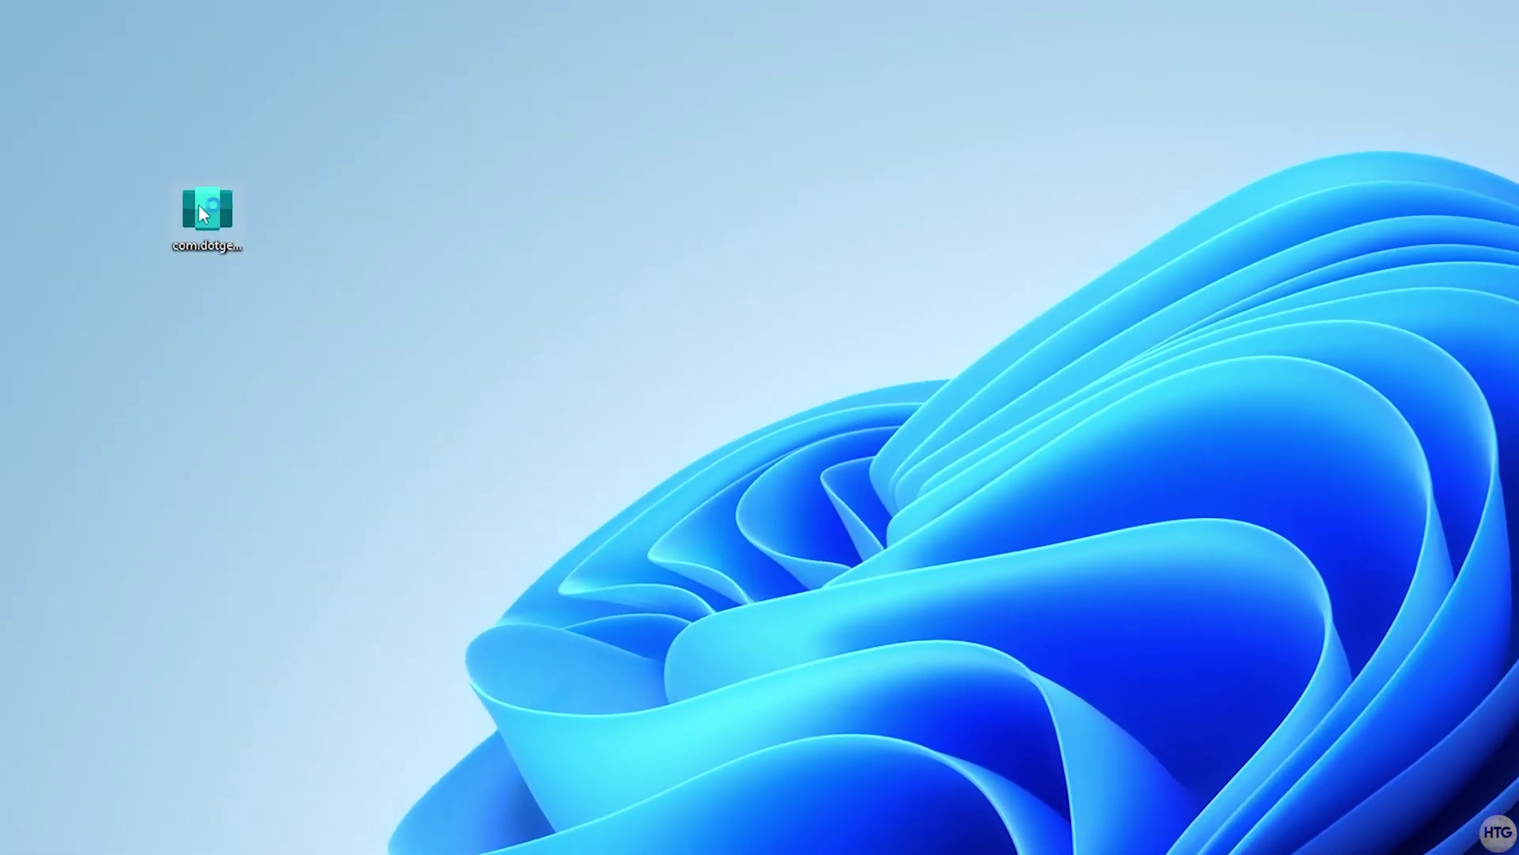
pyautogui.doubleClick(194, 207)
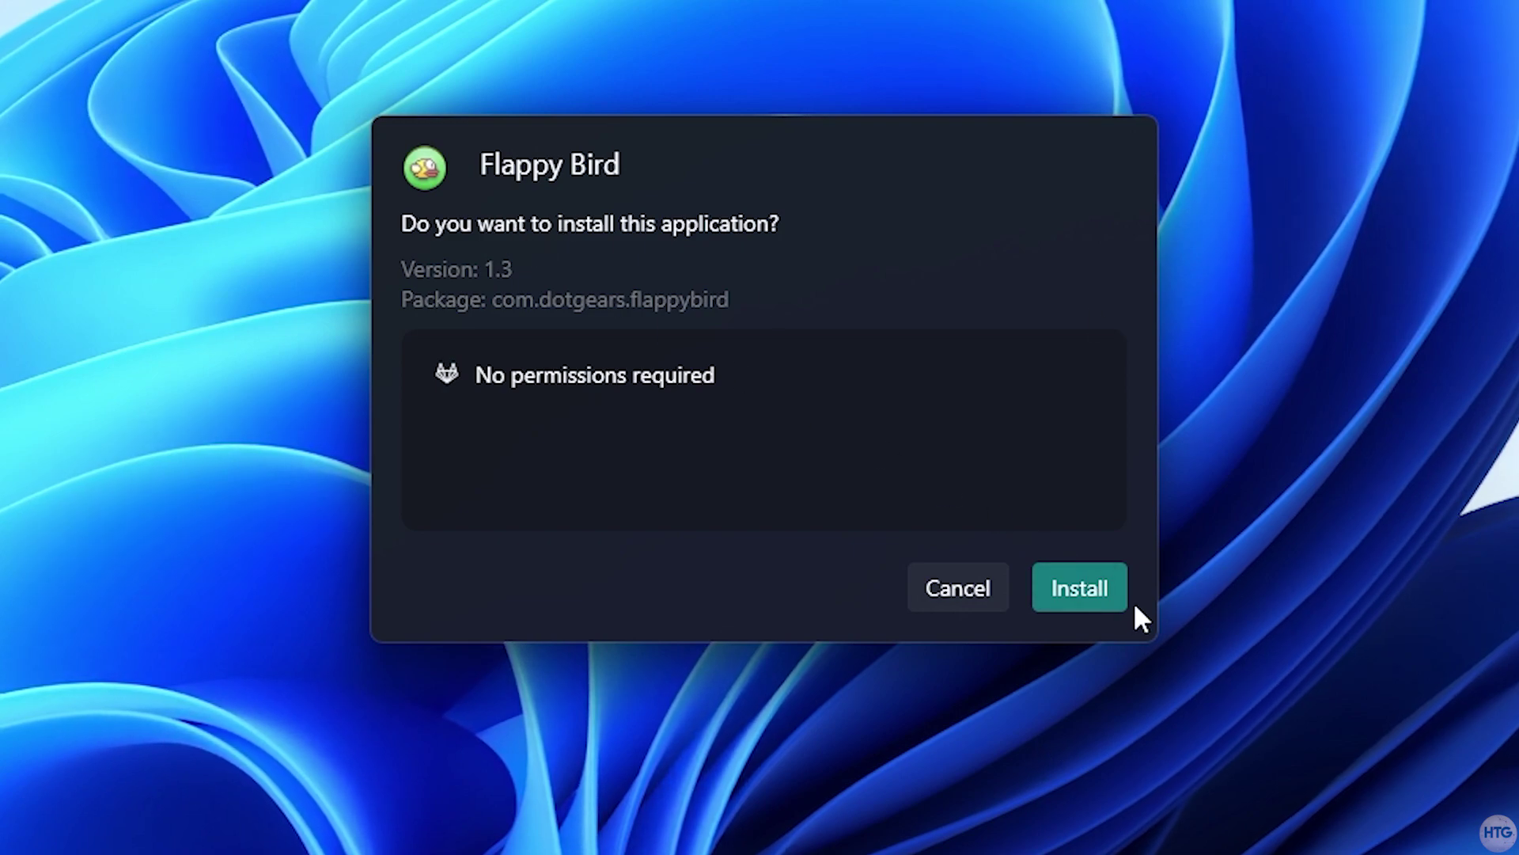
pyautogui.click(1084, 595)
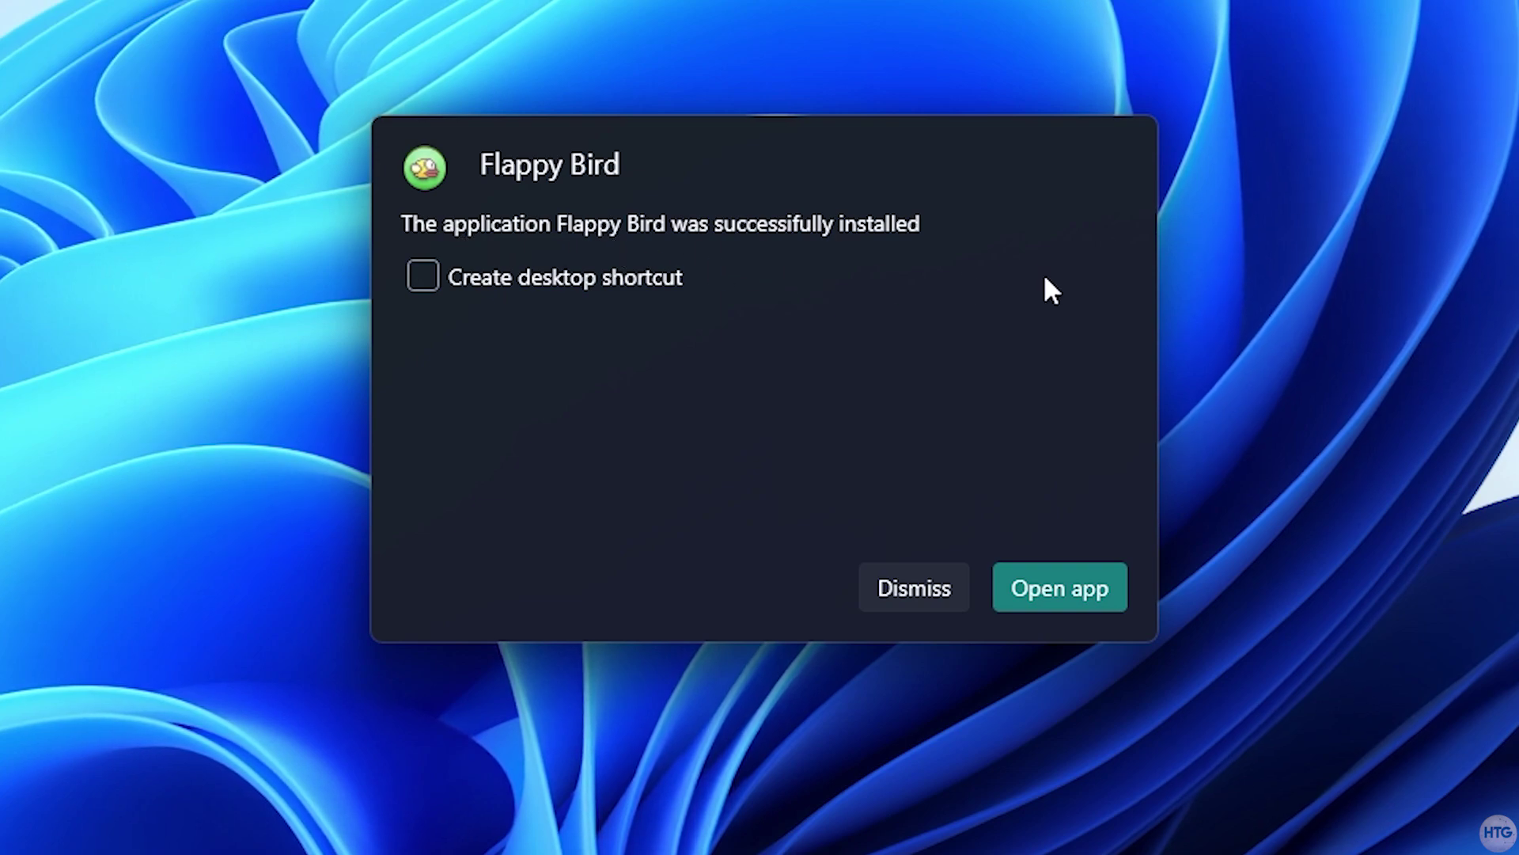
pyautogui.click(1082, 595)
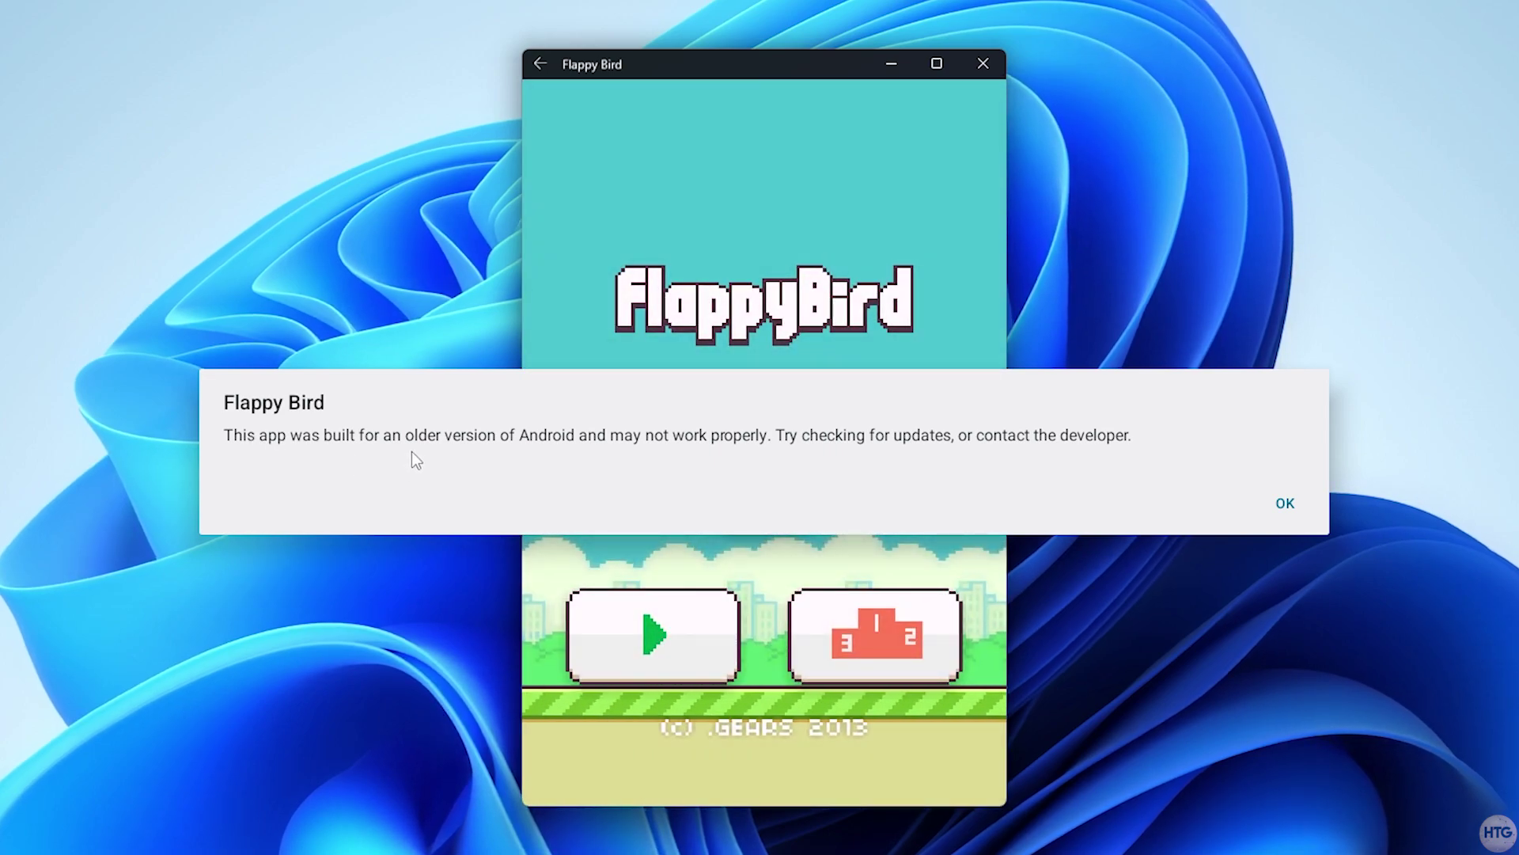
# Dismiss the older-Android warning and start a new Flappy Bird round.
pyautogui.click(1281, 505)
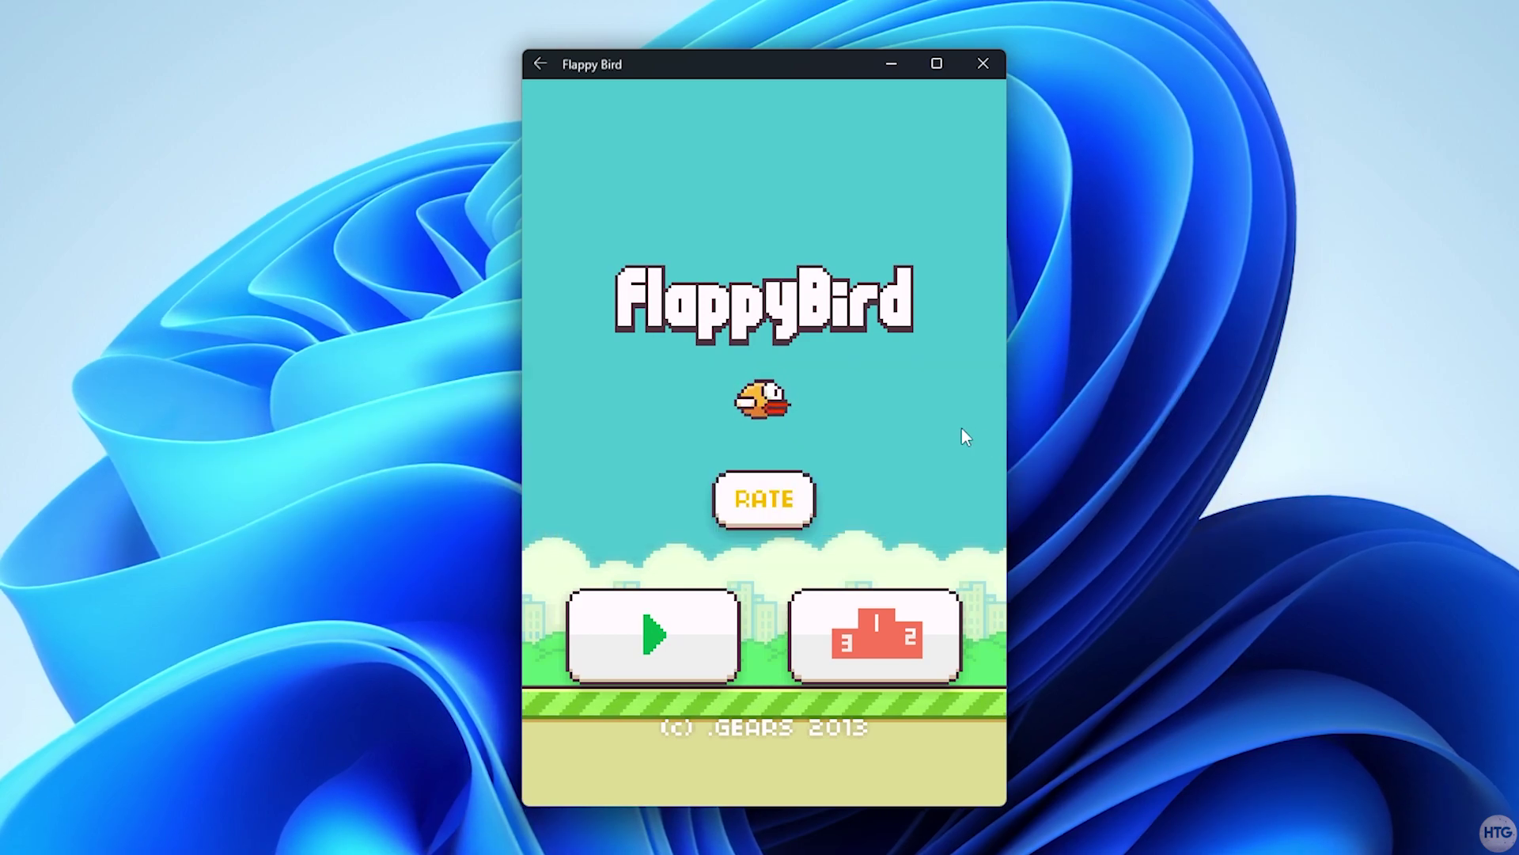
pyautogui.click(716, 613)
pyautogui.click(770, 452)
# Flap the bird past ten pipes for a new best score of 10, then close the game.
pyautogui.click(769, 453)
pyautogui.click(769, 453)
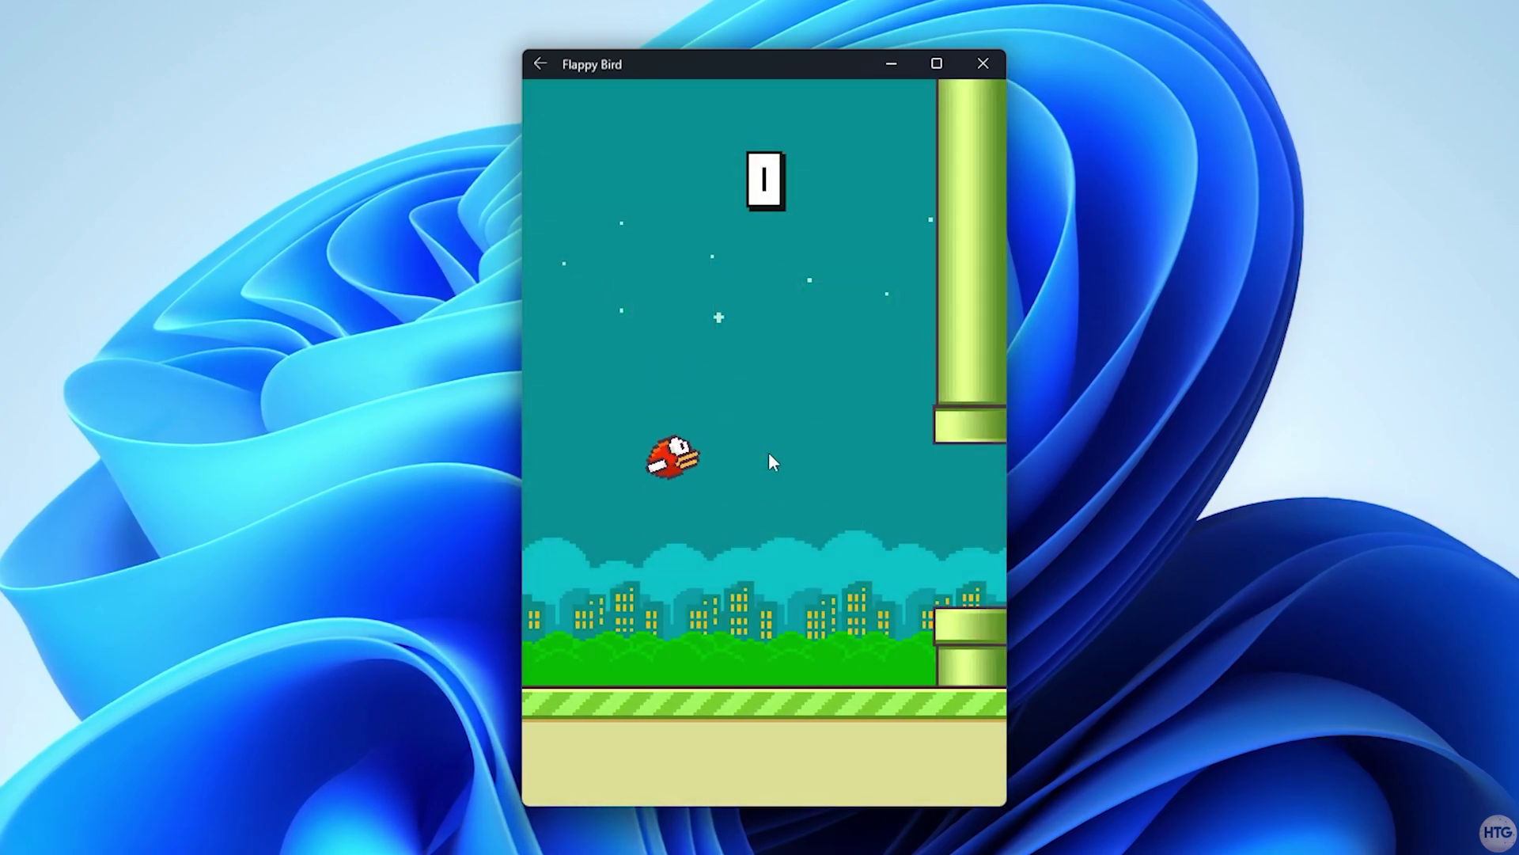
pyautogui.click(791, 458)
pyautogui.click(791, 458)
pyautogui.click(790, 459)
pyautogui.click(734, 449)
pyautogui.click(728, 448)
pyautogui.click(681, 438)
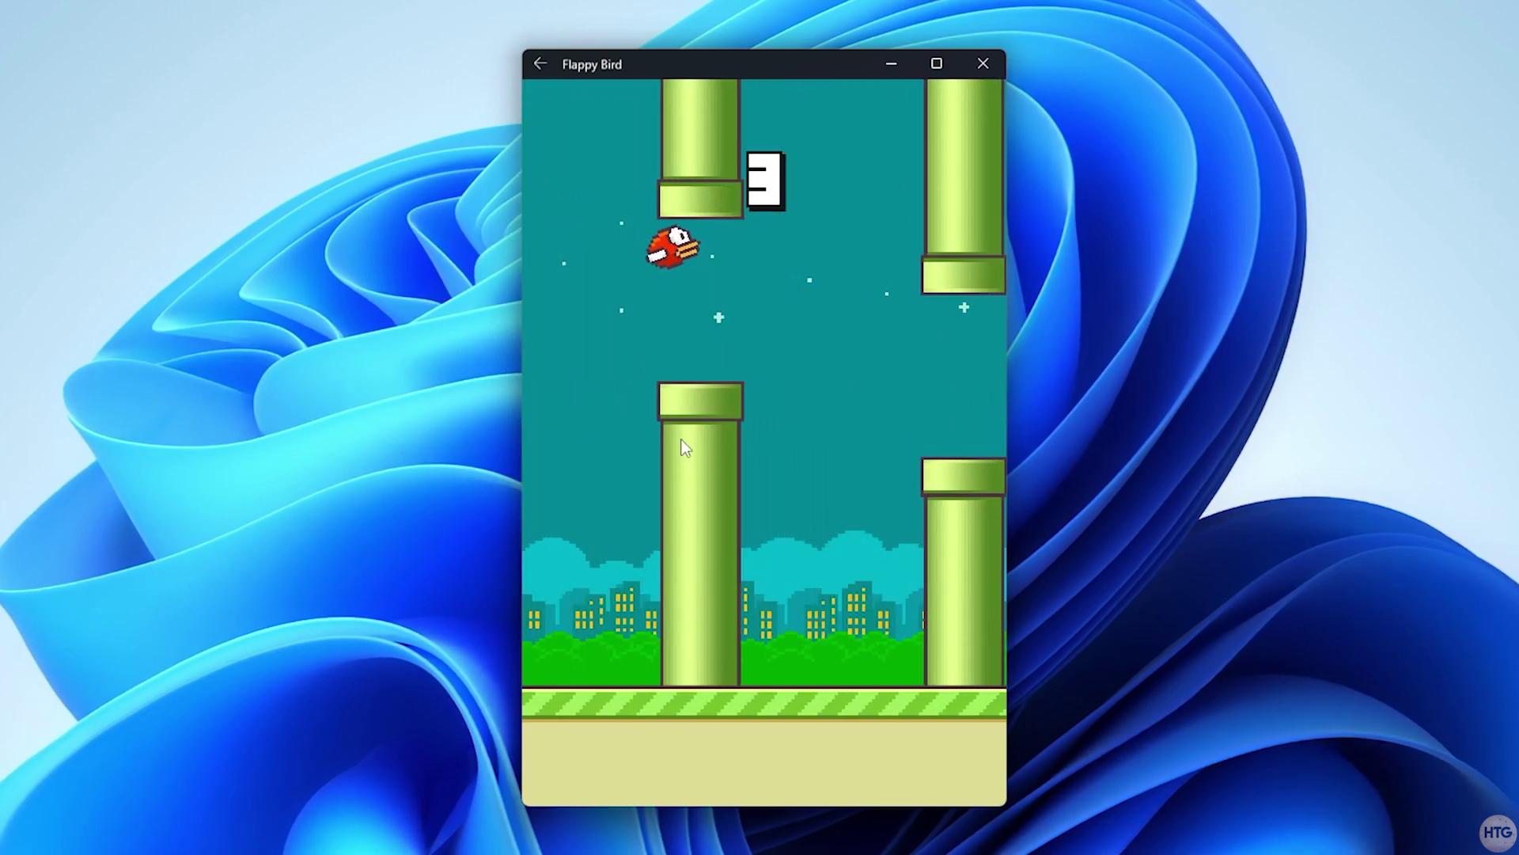
pyautogui.click(783, 466)
pyautogui.click(783, 467)
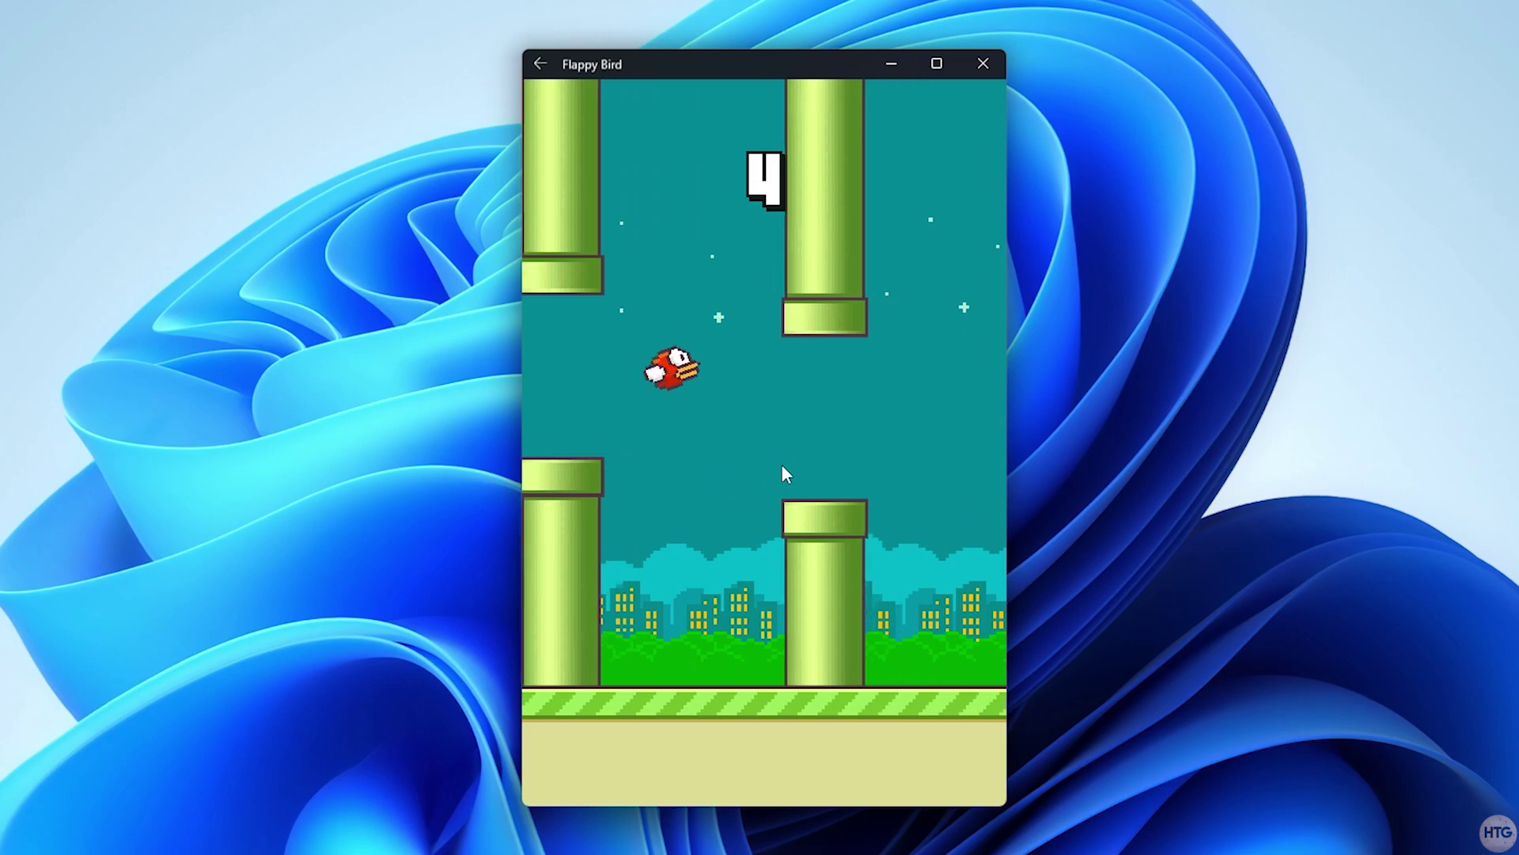
pyautogui.click(782, 463)
pyautogui.click(779, 465)
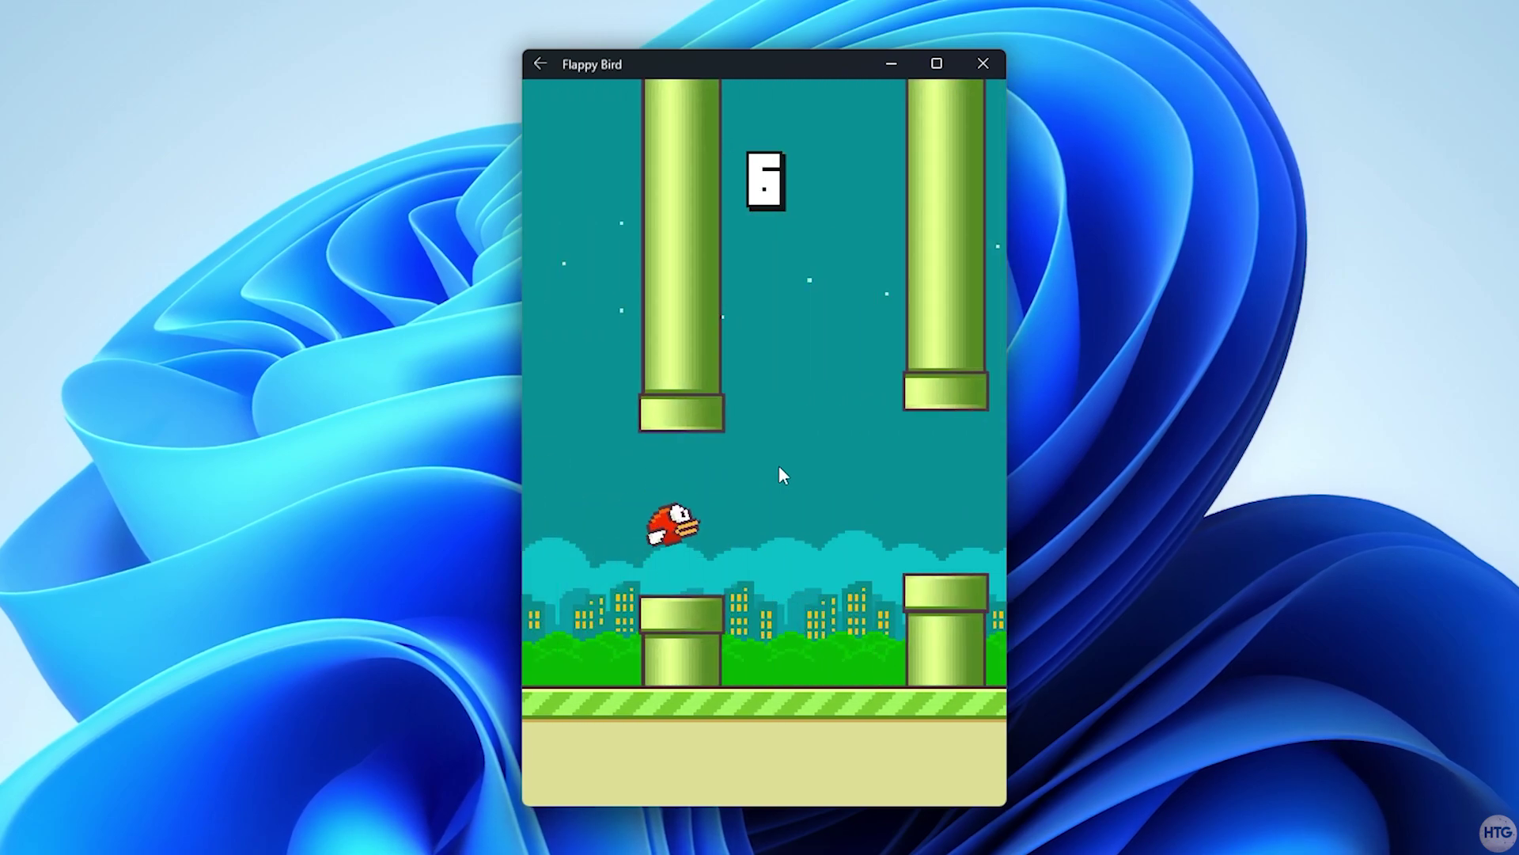
pyautogui.click(778, 465)
pyautogui.click(779, 466)
pyautogui.click(779, 465)
pyautogui.click(779, 465)
pyautogui.click(779, 465)
pyautogui.click(777, 466)
pyautogui.click(775, 465)
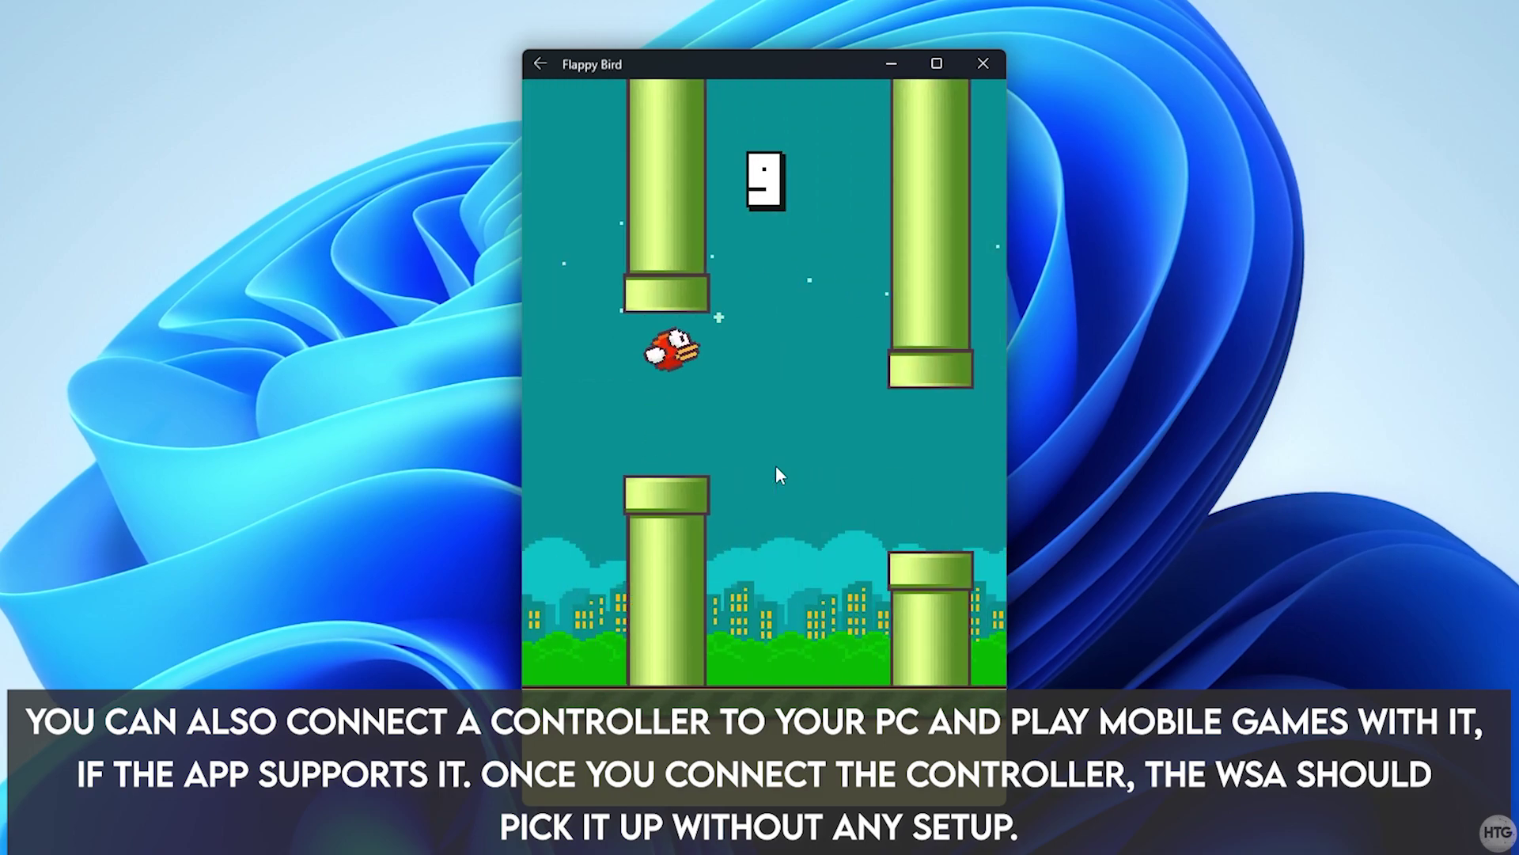
pyautogui.click(775, 466)
pyautogui.click(776, 466)
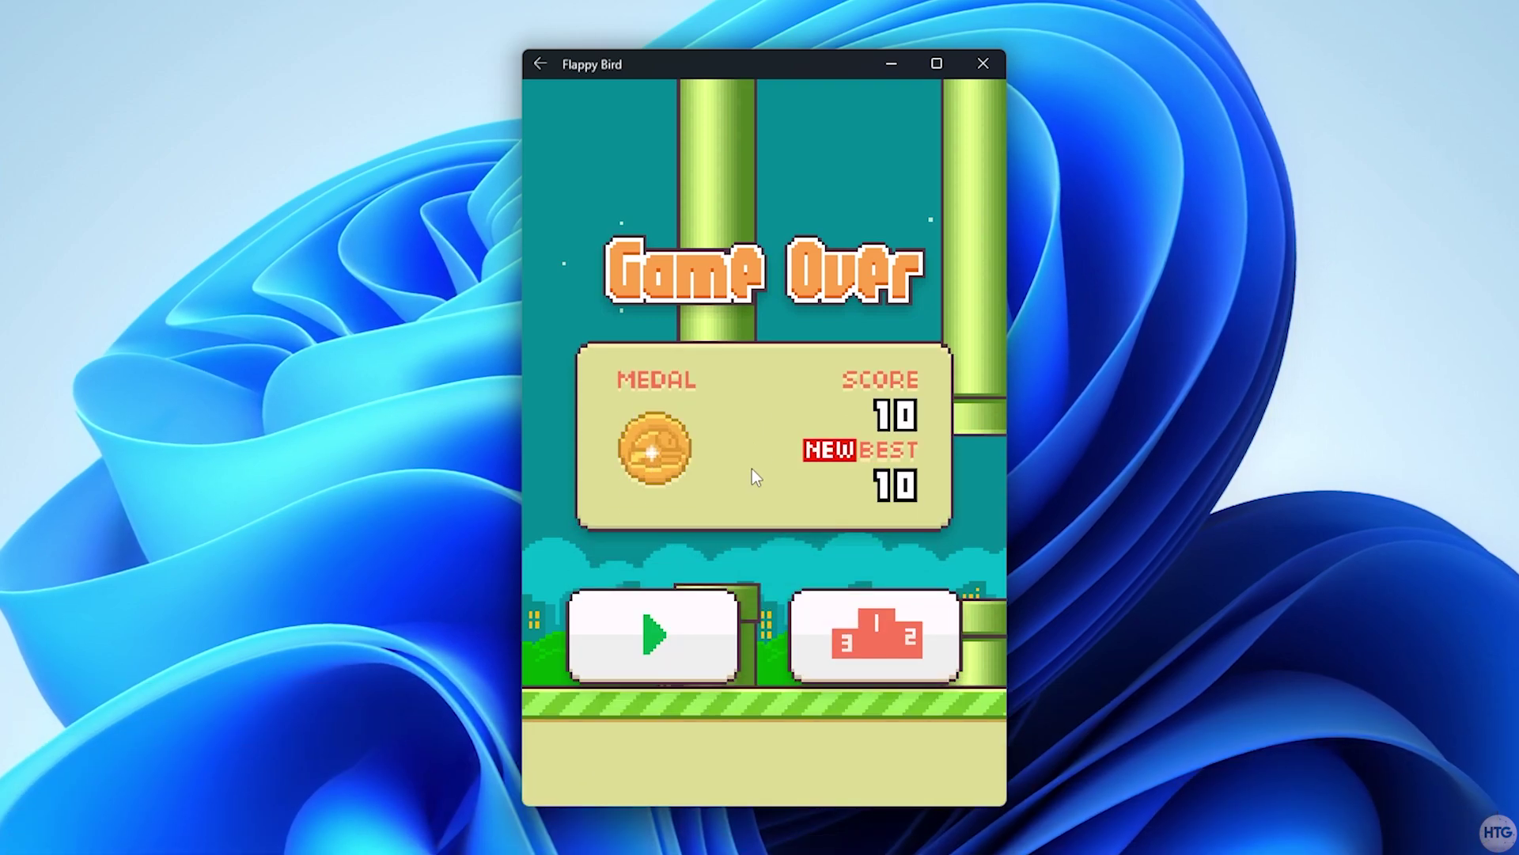
pyautogui.click(983, 63)
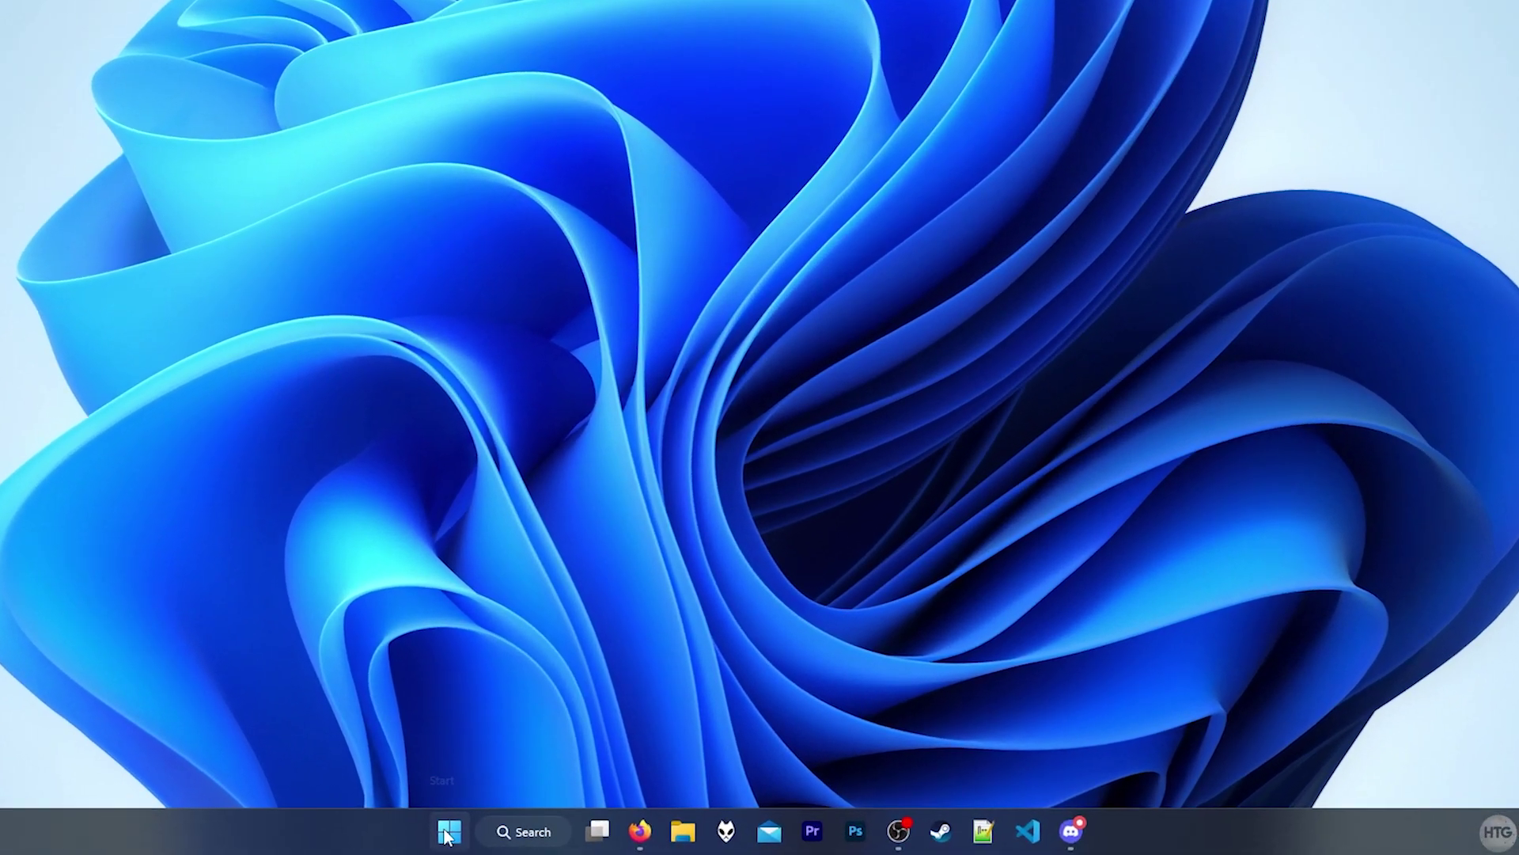
# Search 'flappy' and browse Start > All apps to confirm Flappy Bird is listed as New.
pyautogui.click(541, 844)
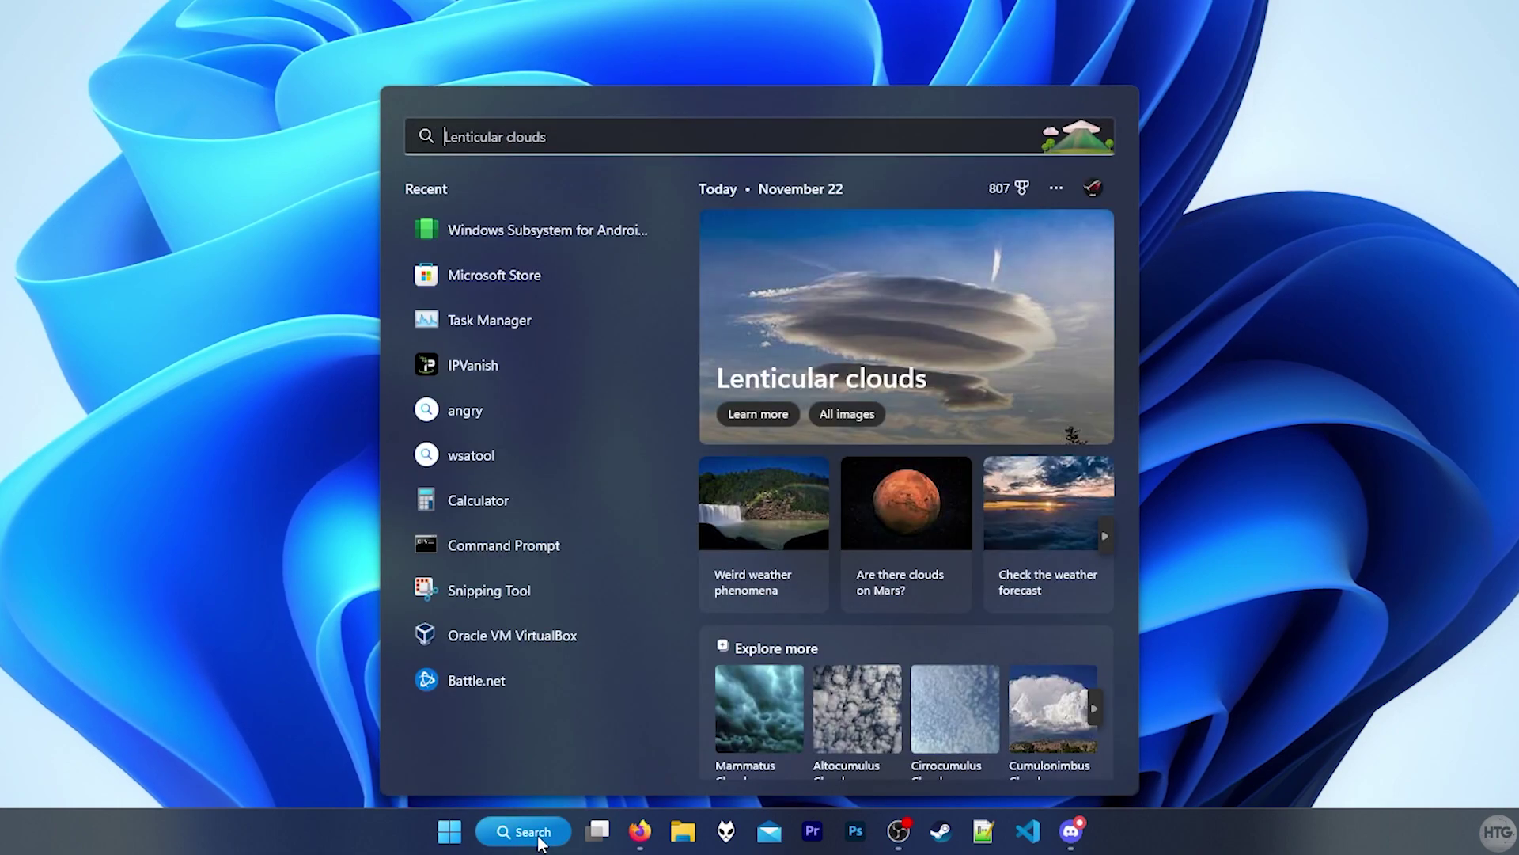
pyautogui.write('flapp')
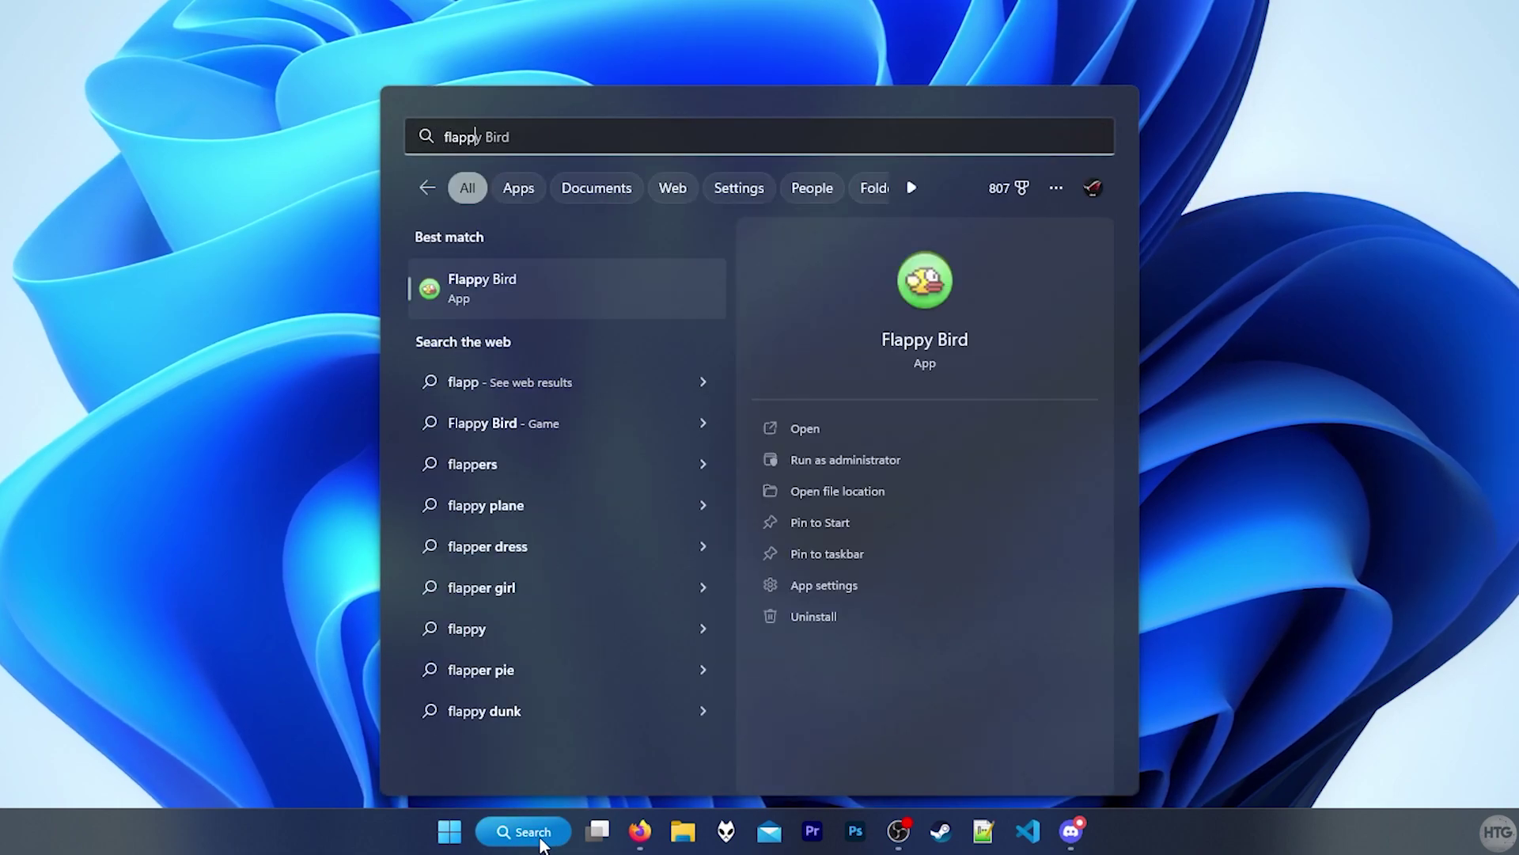
pyautogui.click(306, 644)
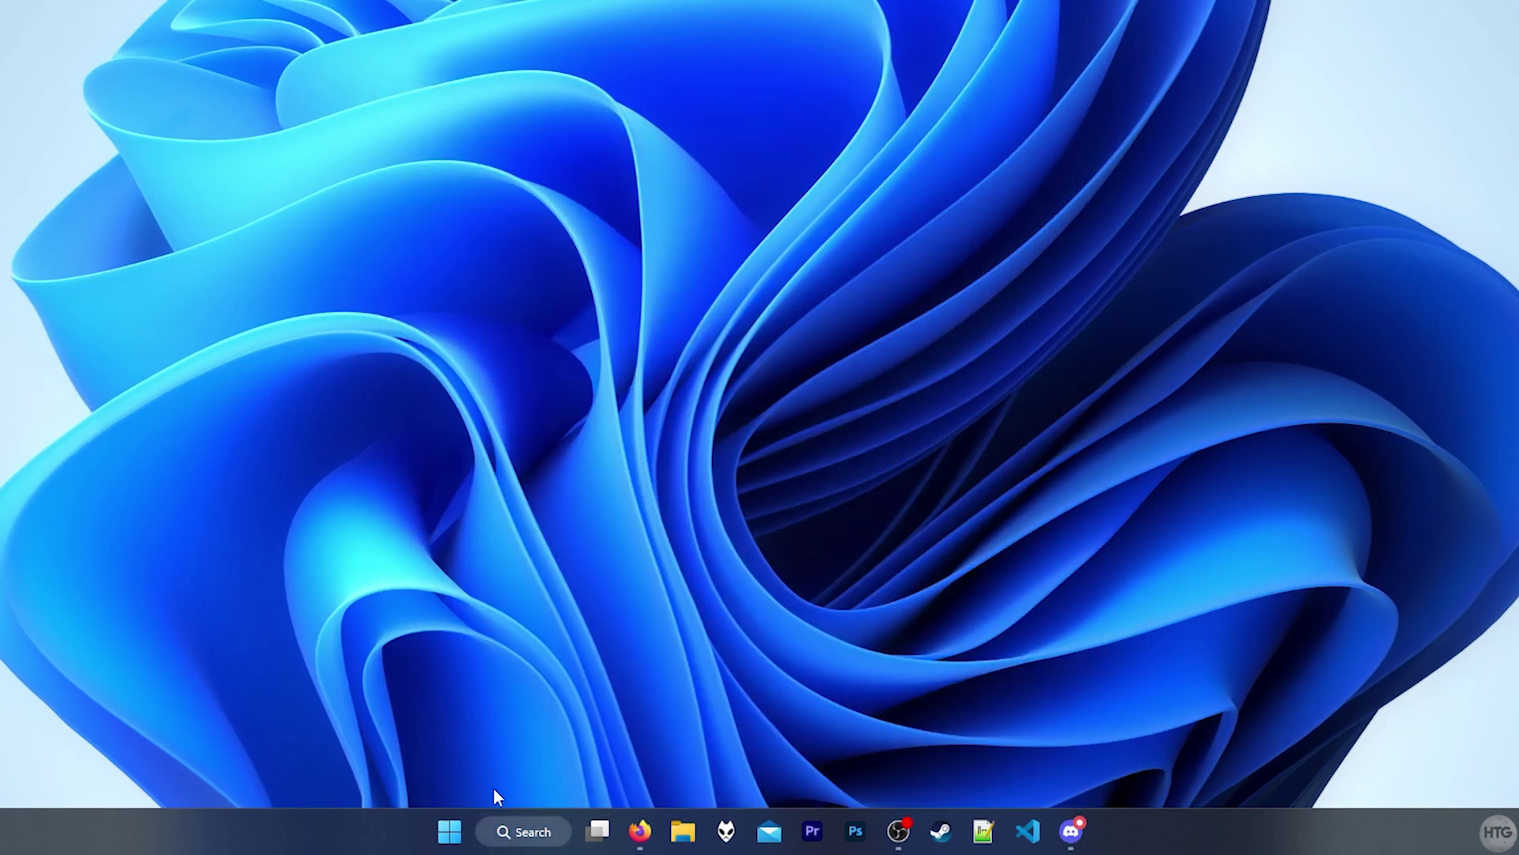
pyautogui.click(449, 831)
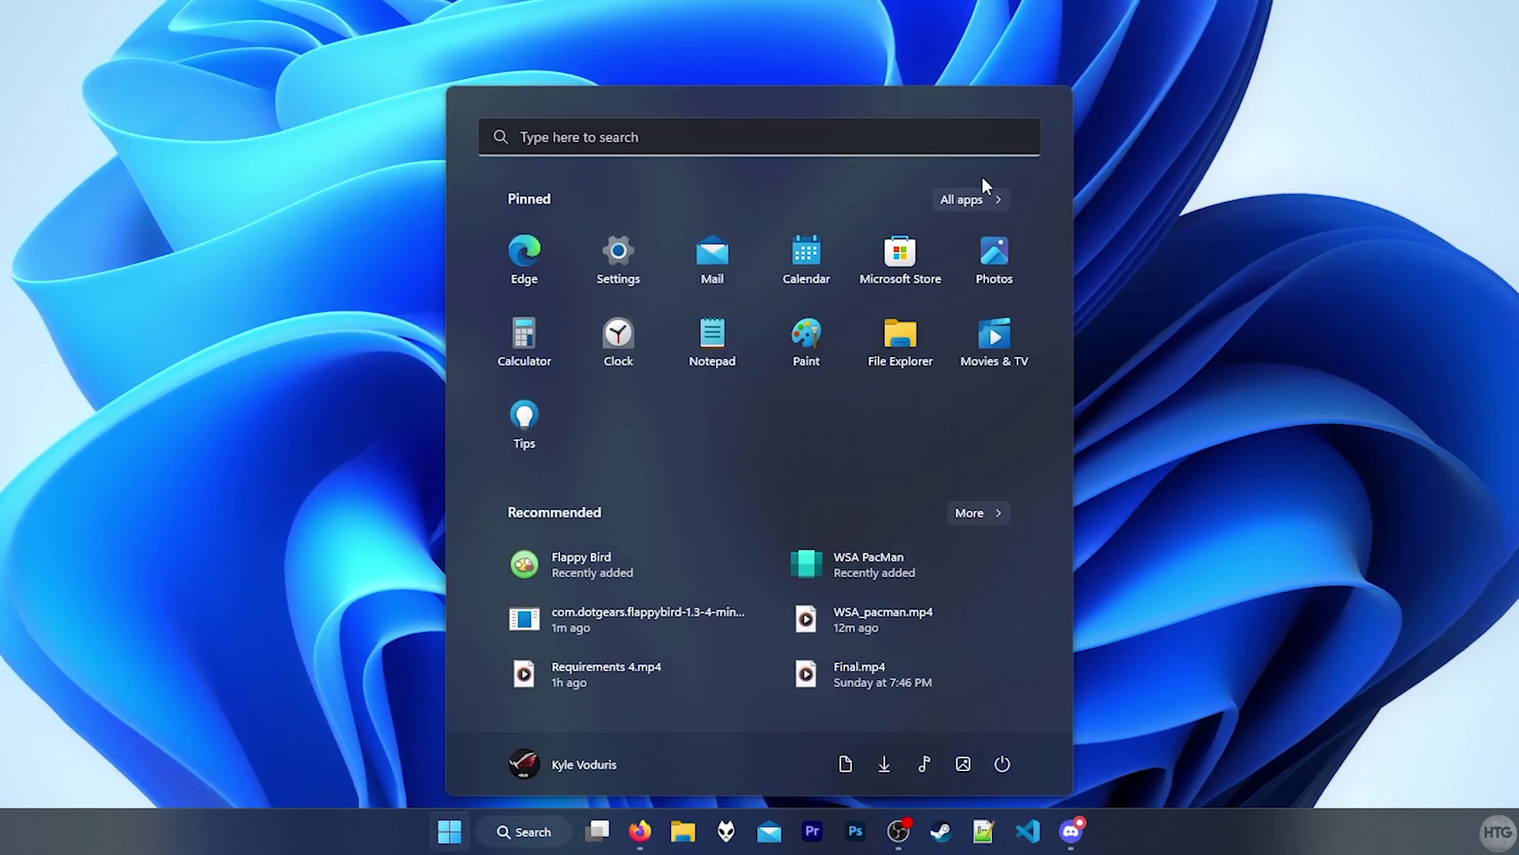
pyautogui.click(976, 198)
pyautogui.scroll(-6, 658, 434)
pyautogui.scroll(-7, 657, 435)
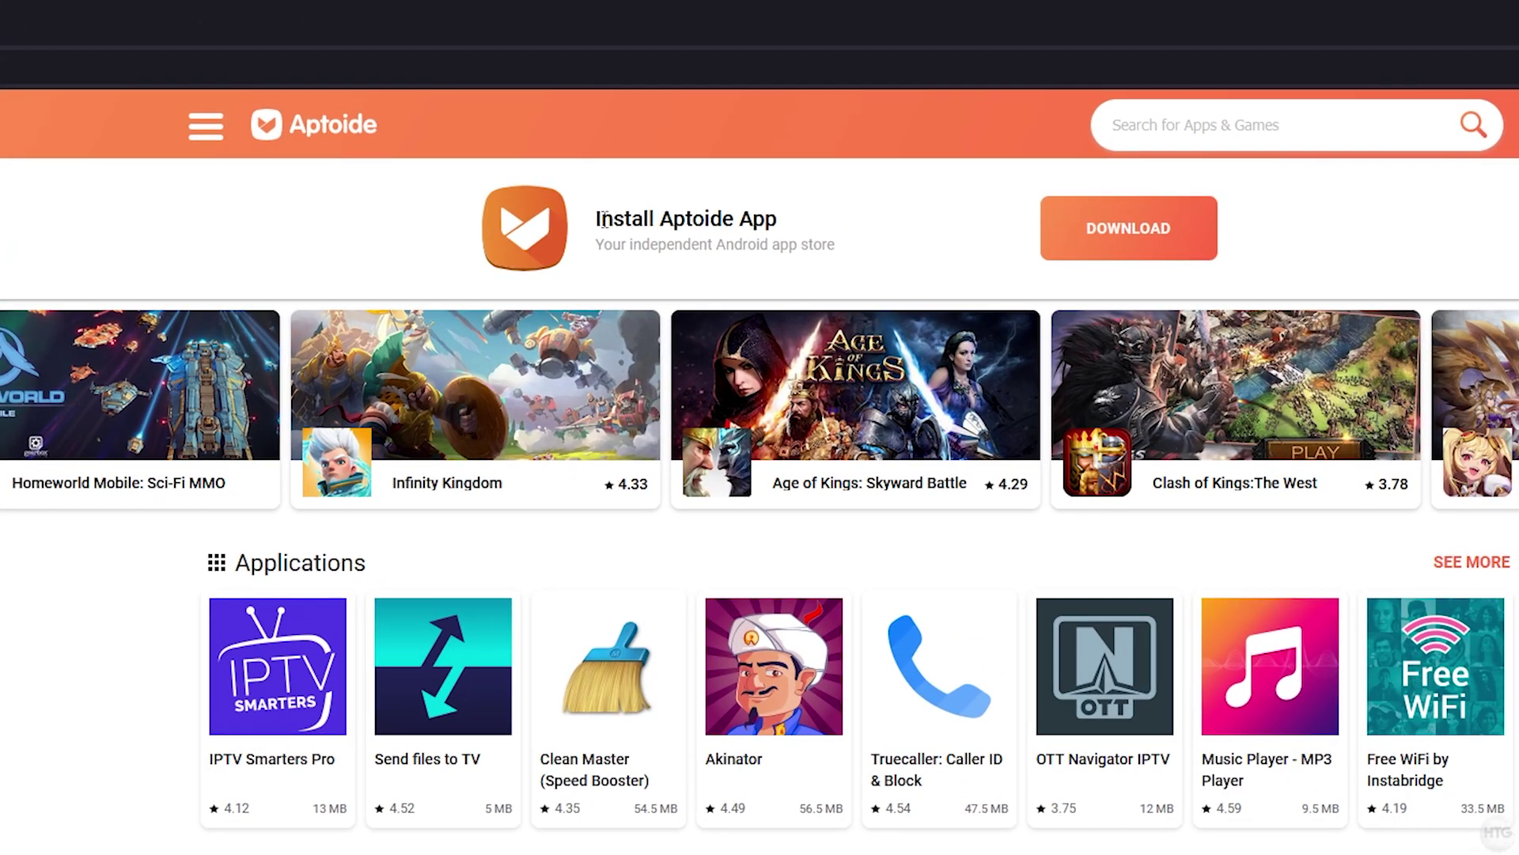
# Save aptoide-latest.apk from the Aptoide page to the Desktop and place it beside the Flappy Bird APK.
pyautogui.moveTo(604, 219); pyautogui.dragTo(796, 221)
pyautogui.click(799, 219)
pyautogui.click(1100, 251)
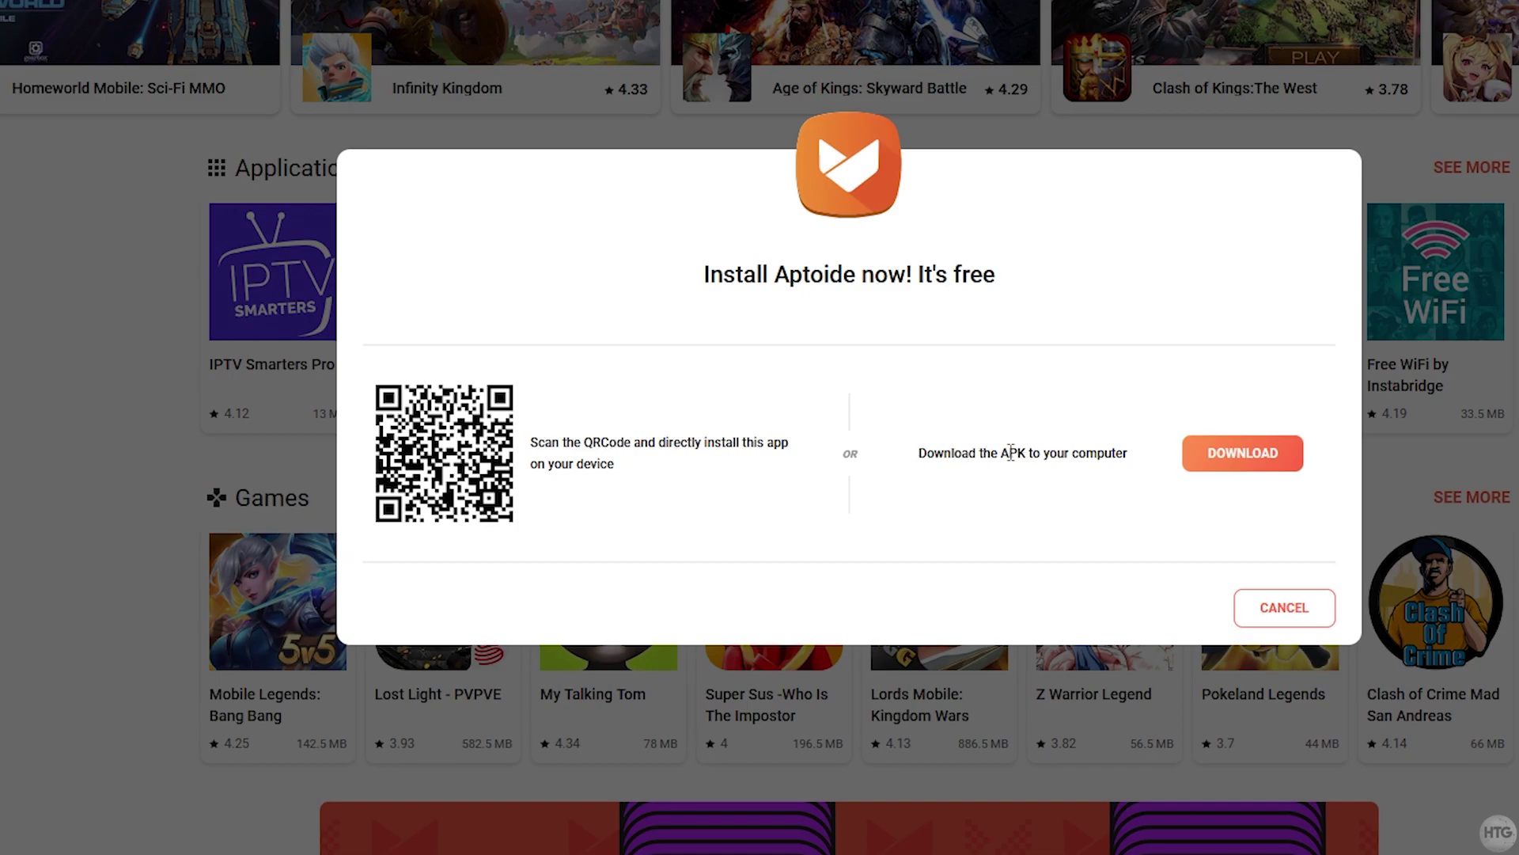
pyautogui.click(1219, 467)
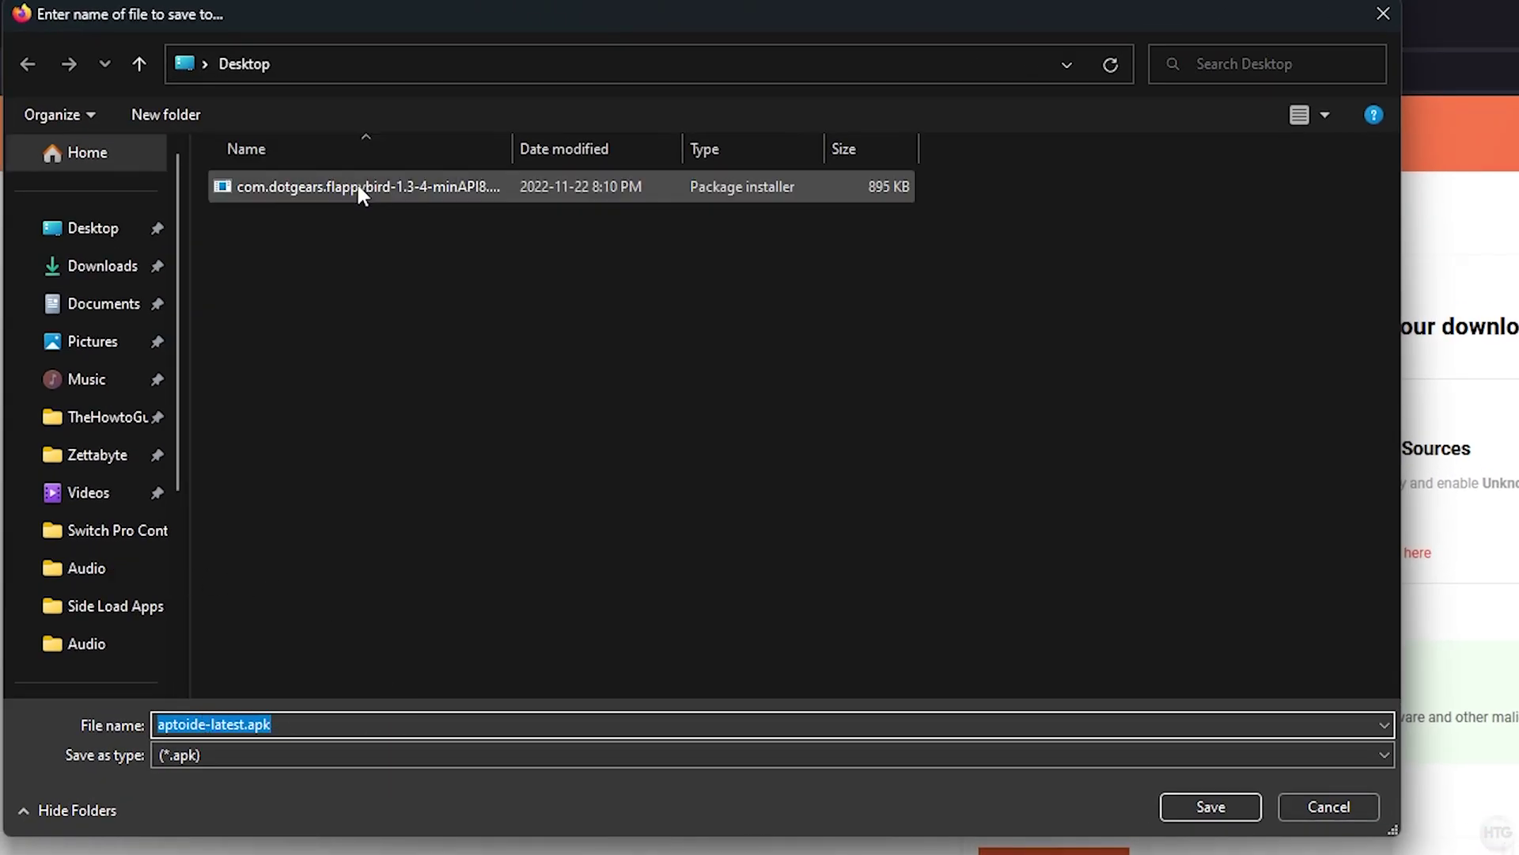
pyautogui.click(1209, 805)
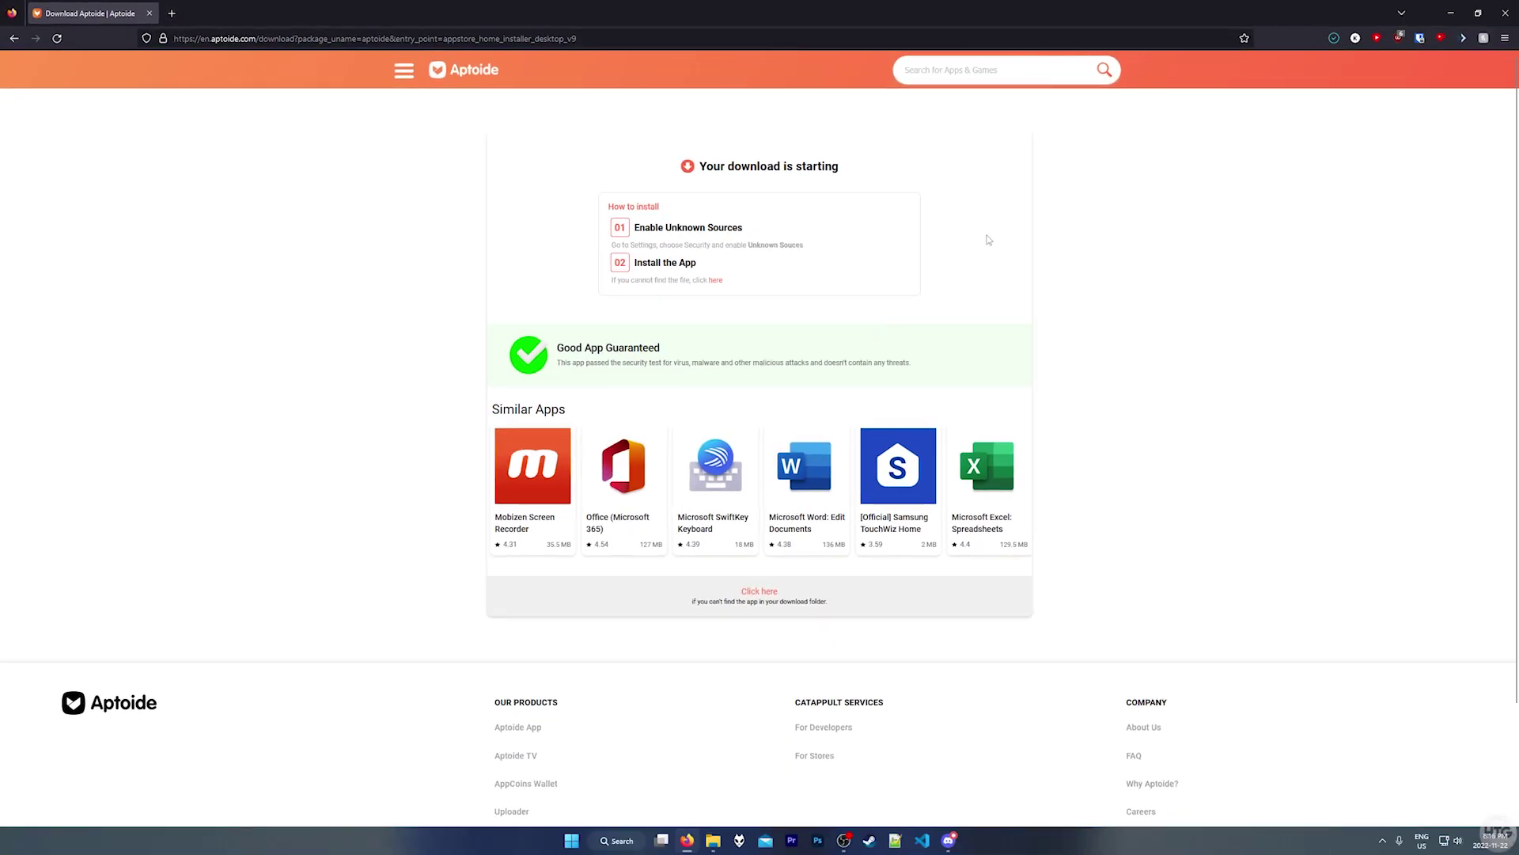
pyautogui.click(1451, 11)
pyautogui.moveTo(32, 17); pyautogui.dragTo(273, 161)
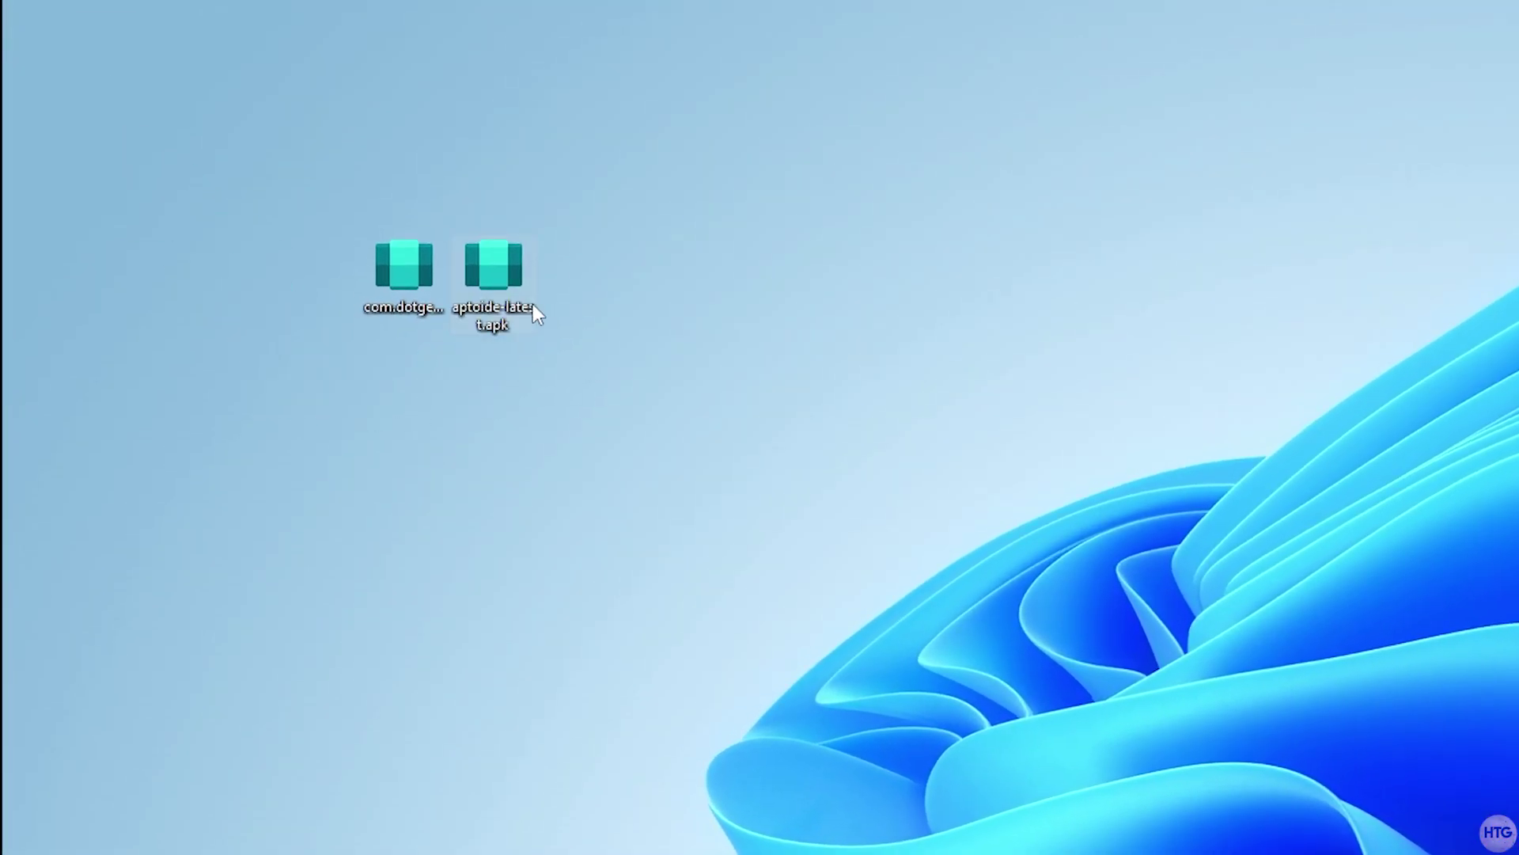
# Install and launch Aptoide from aptoide-latest.apk, skip the intro and make it fullscreen.
pyautogui.doubleClick(486, 277)
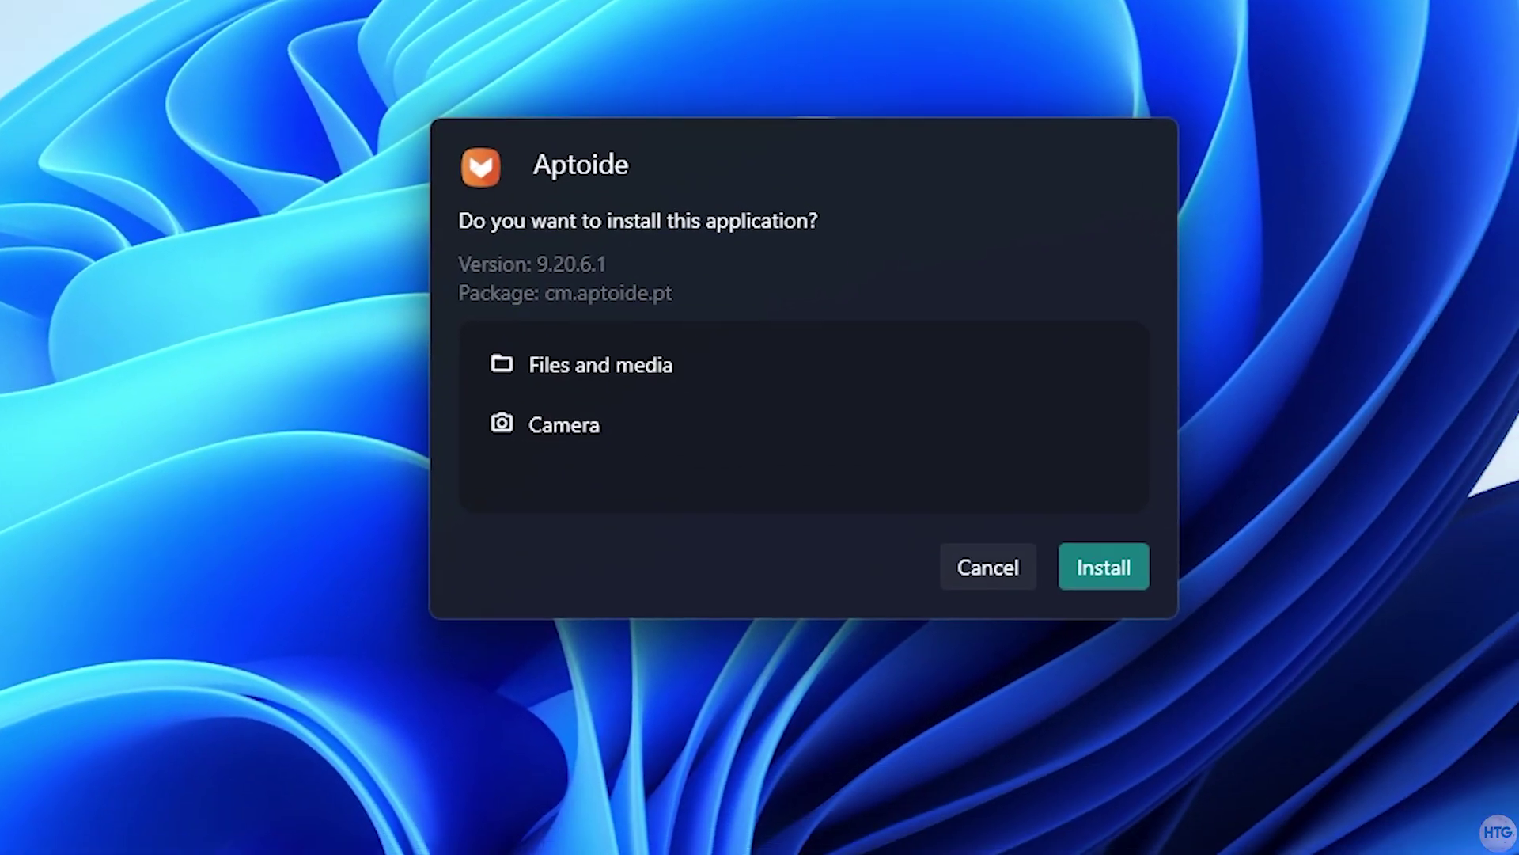
pyautogui.click(1111, 560)
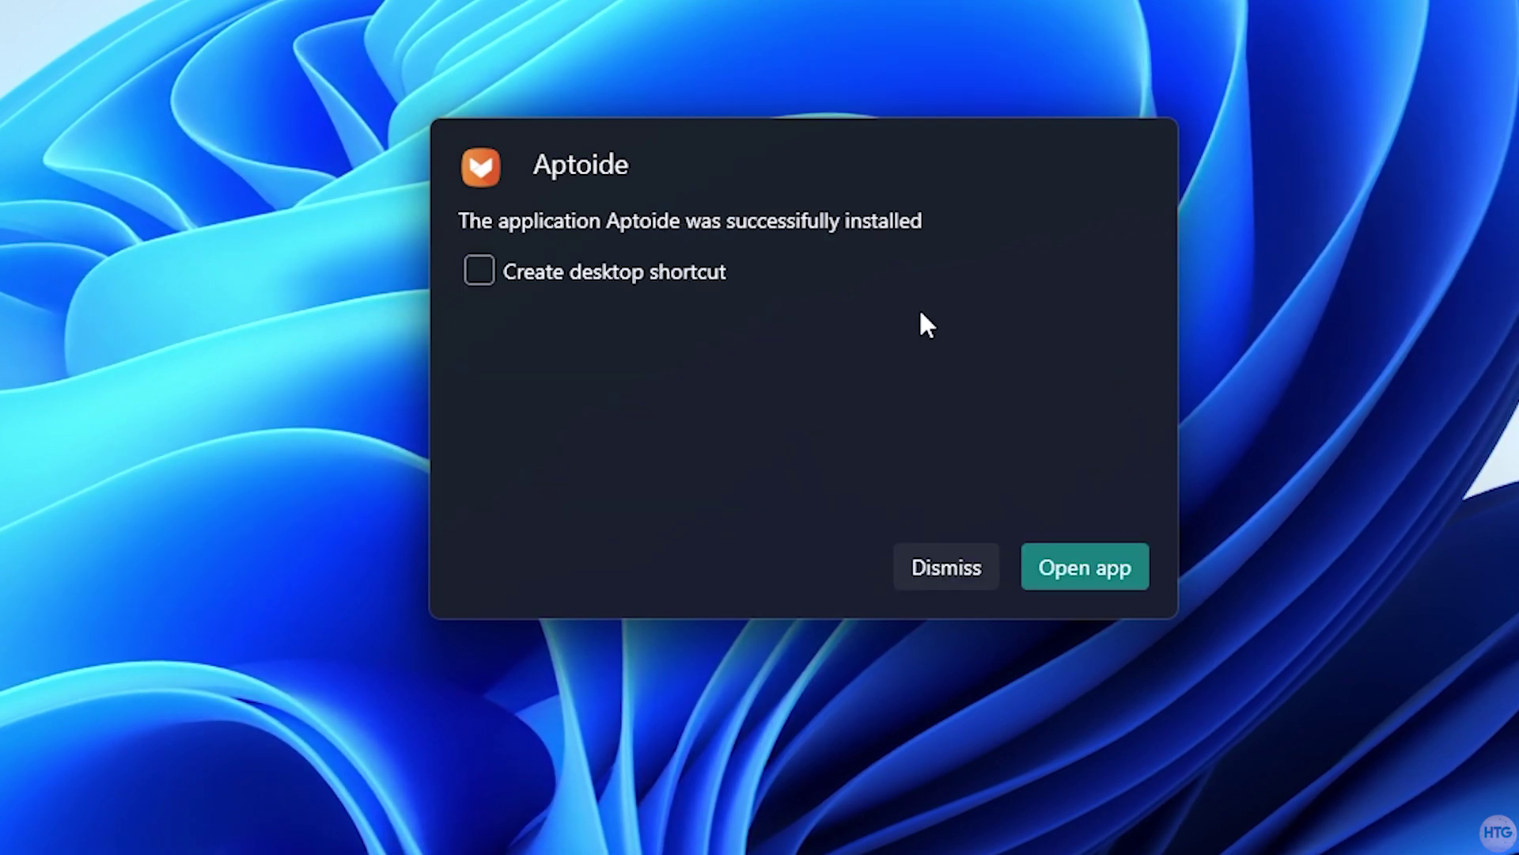
pyautogui.click(1099, 581)
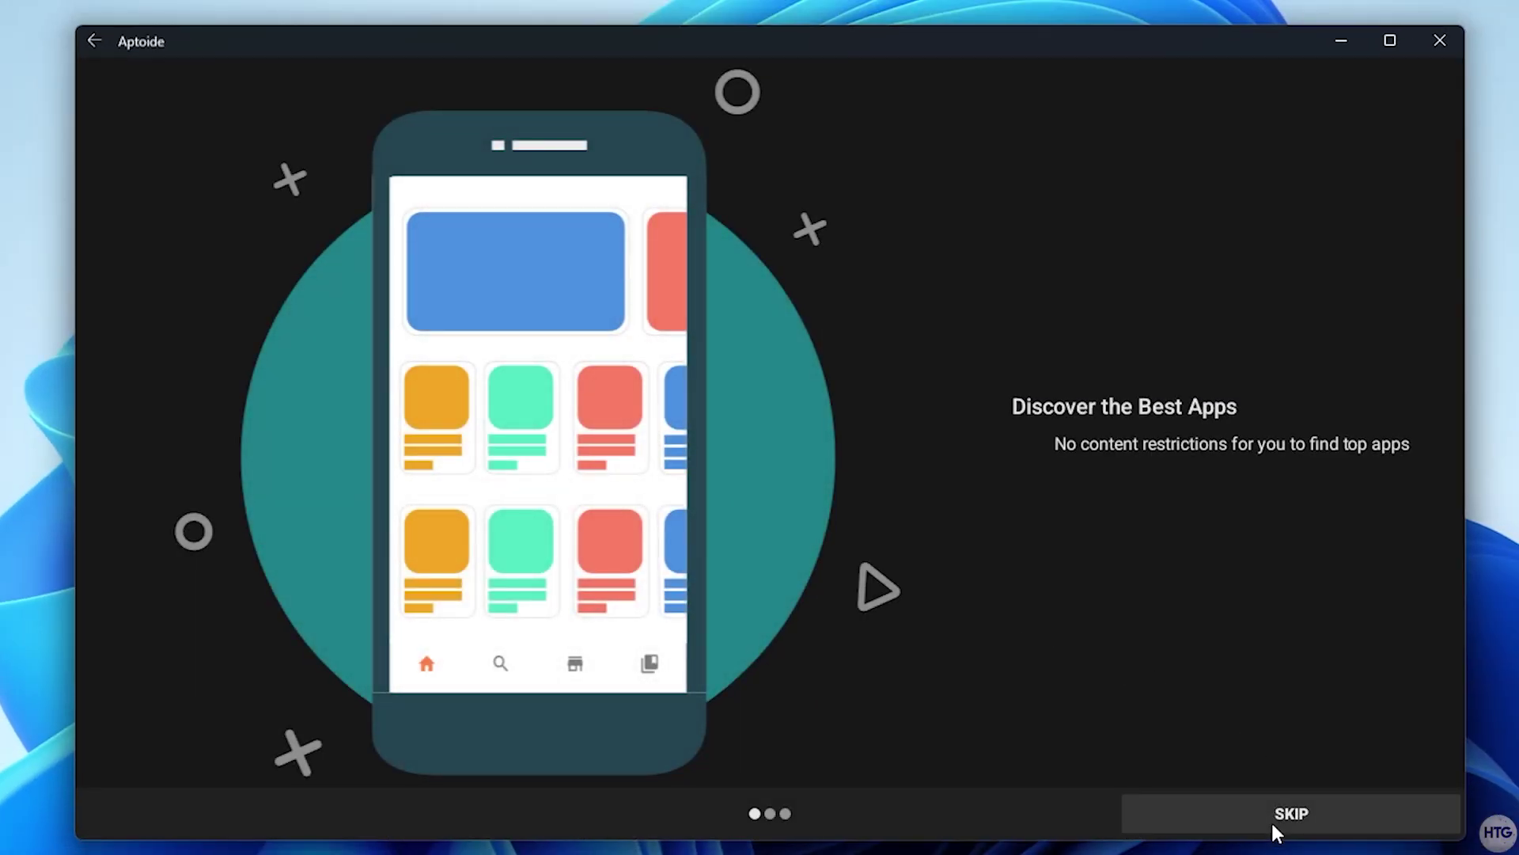
pyautogui.click(1282, 820)
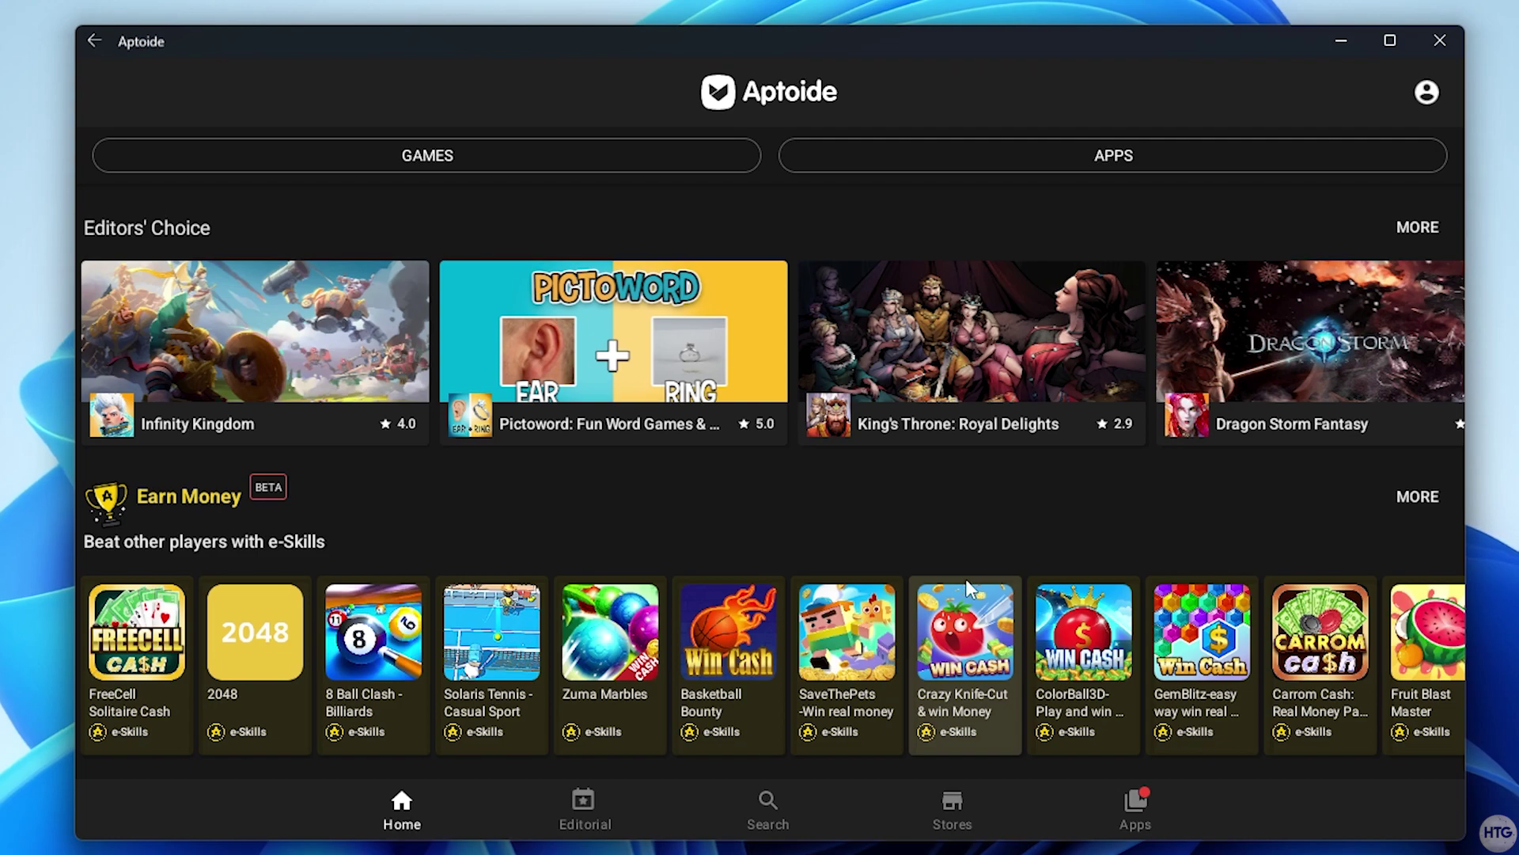
pyautogui.press('F11')
# Search Aptoide for 'geometry dash' and start installing Geometry Dash.
pyautogui.click(787, 841)
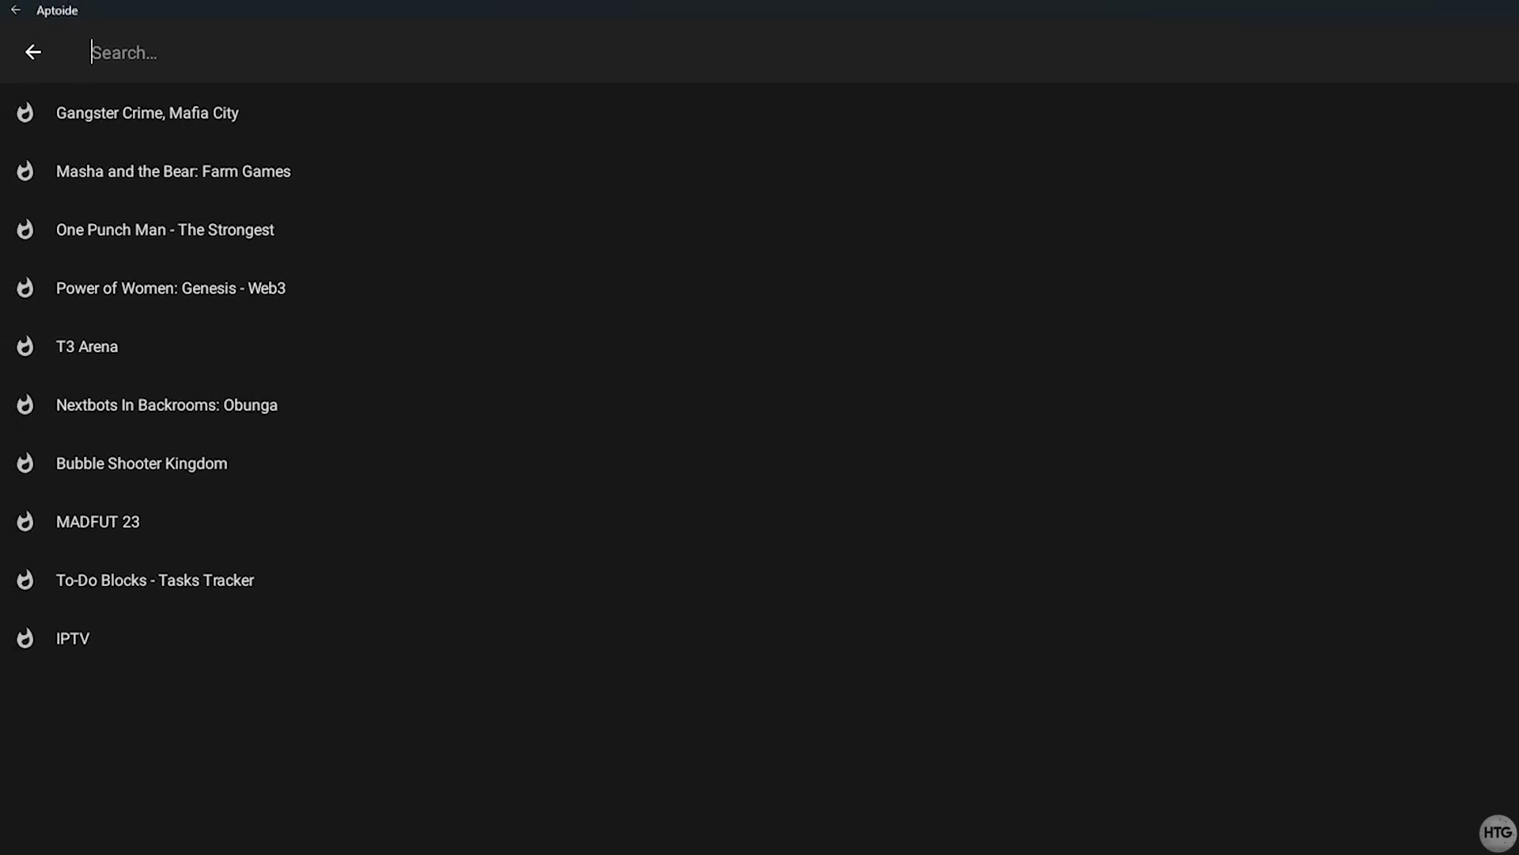
pyautogui.write('goe')
pyautogui.press('BackSpace')
pyautogui.press('BackSpace')
pyautogui.write('eo')
pyautogui.click(139, 119)
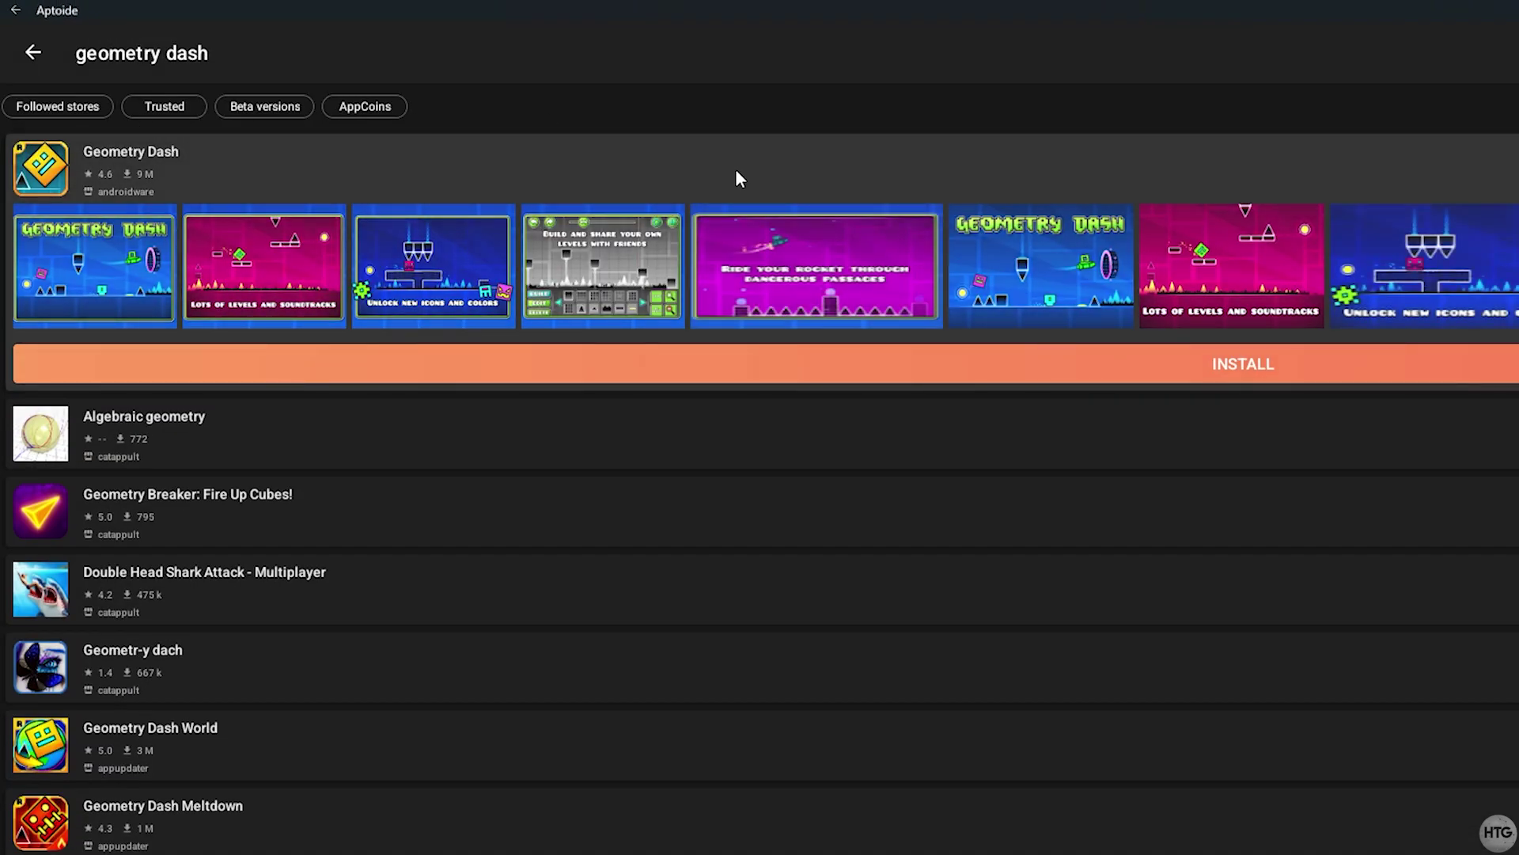
pyautogui.click(1201, 364)
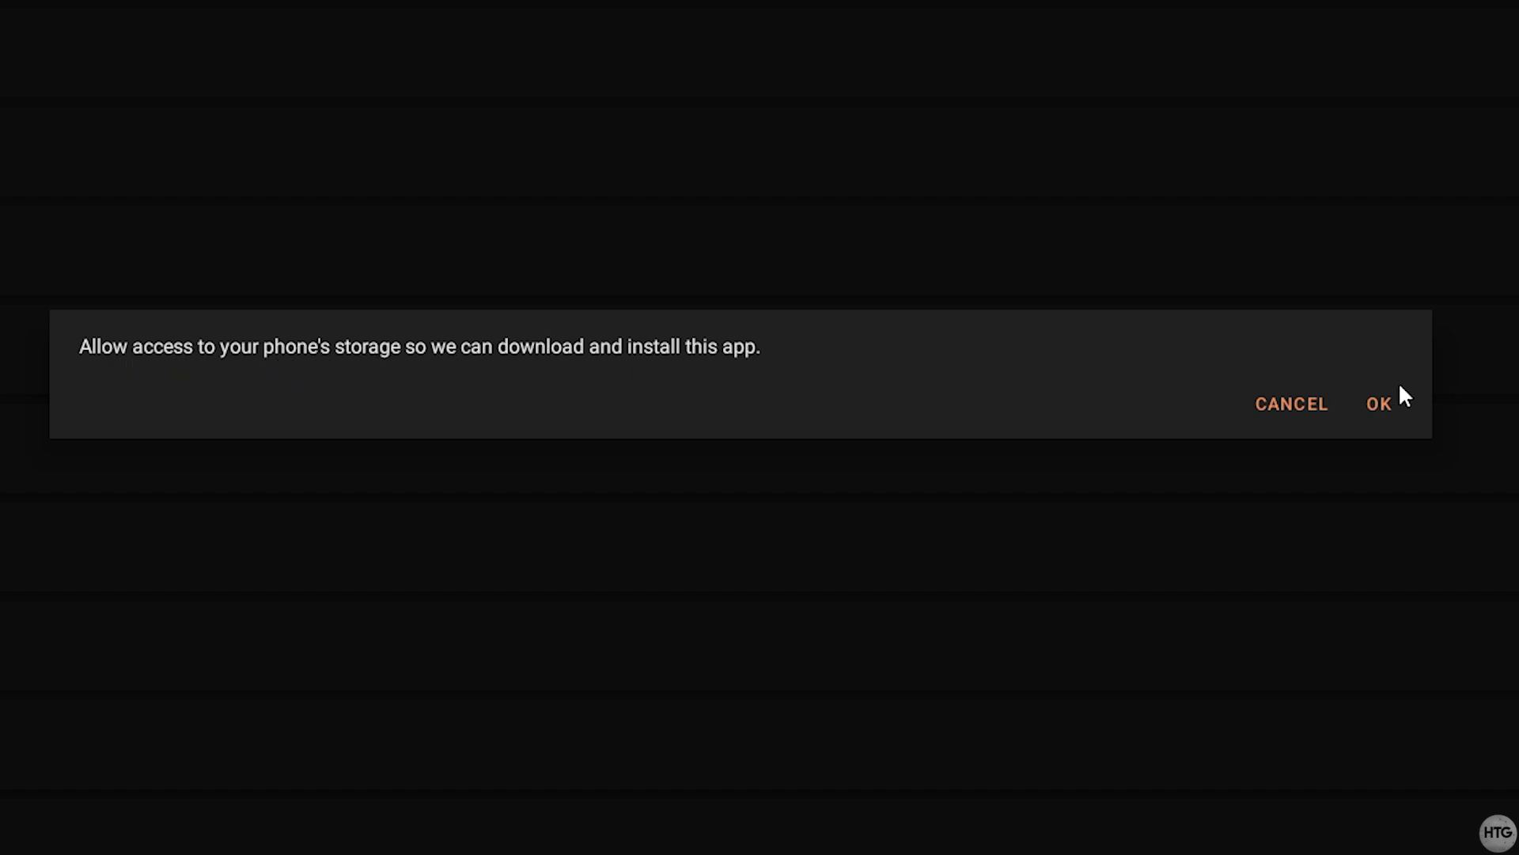
# Grant Aptoide storage access and turn on Allow from this source so Geometry Dash installs.
pyautogui.click(1381, 407)
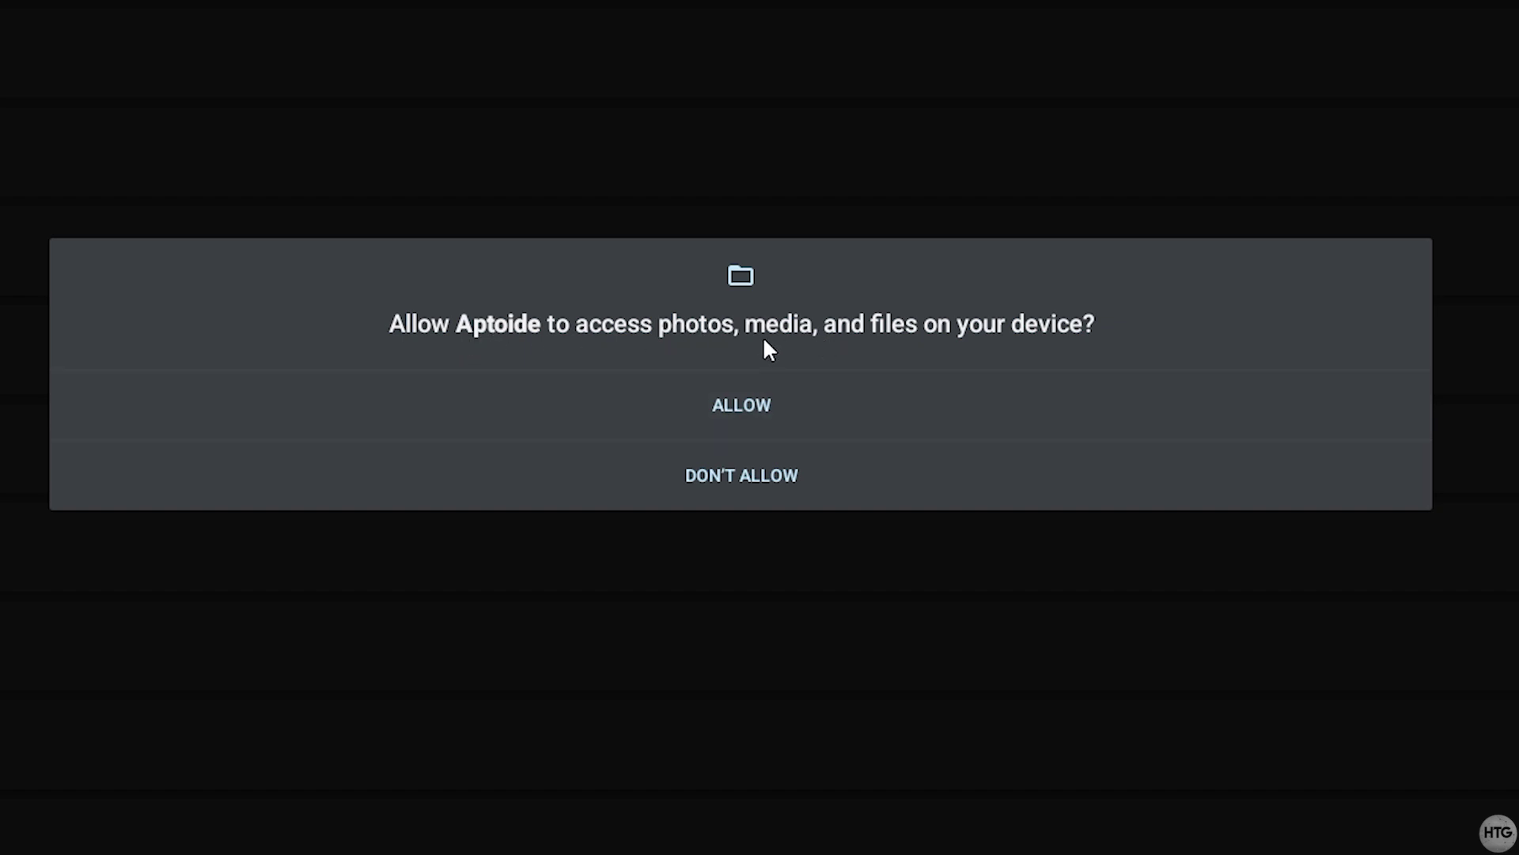
pyautogui.click(761, 410)
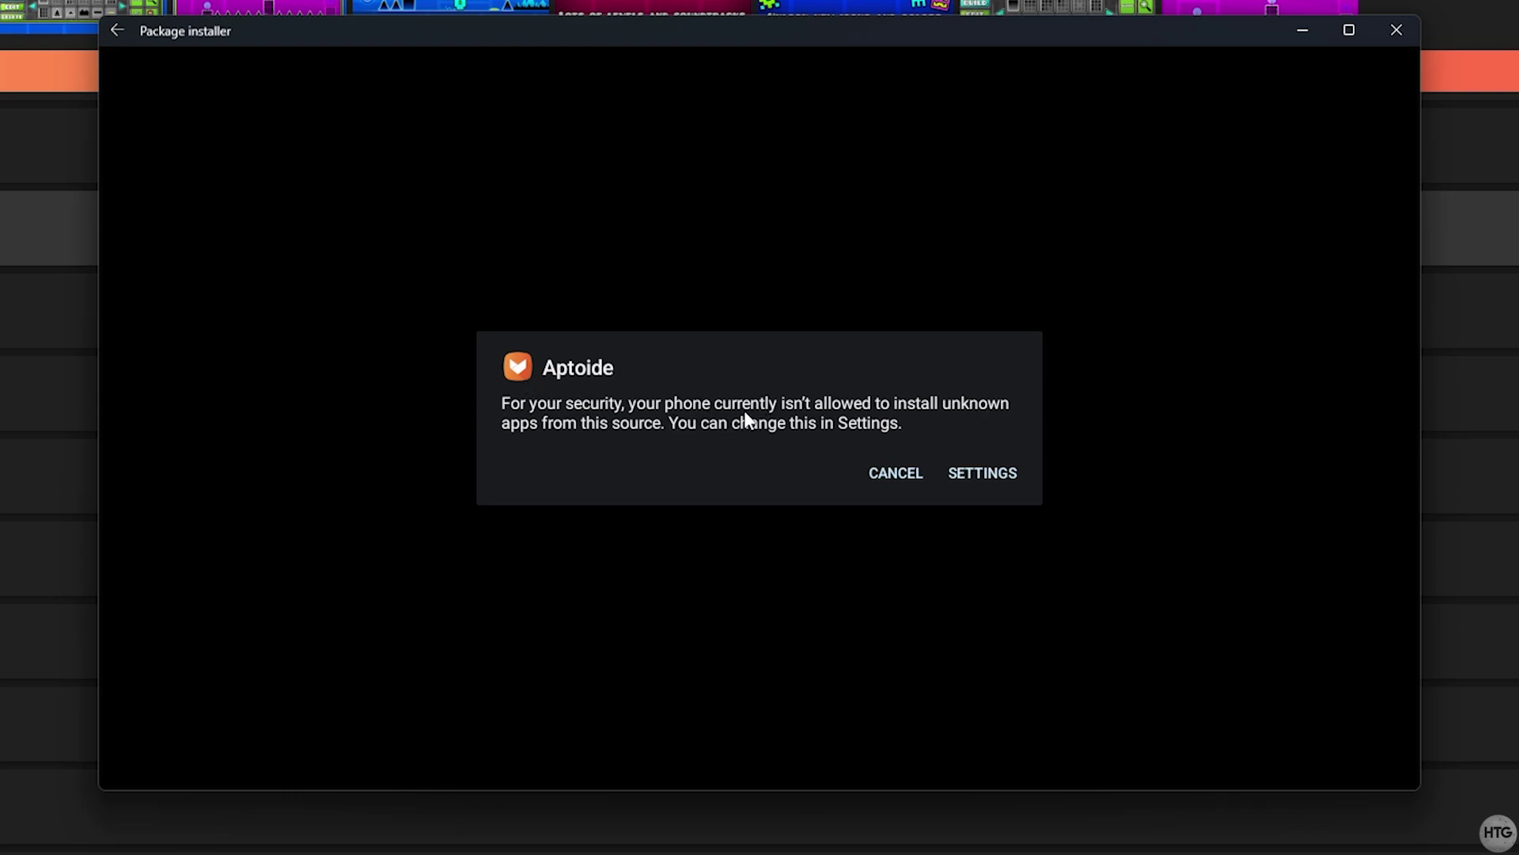
pyautogui.click(985, 472)
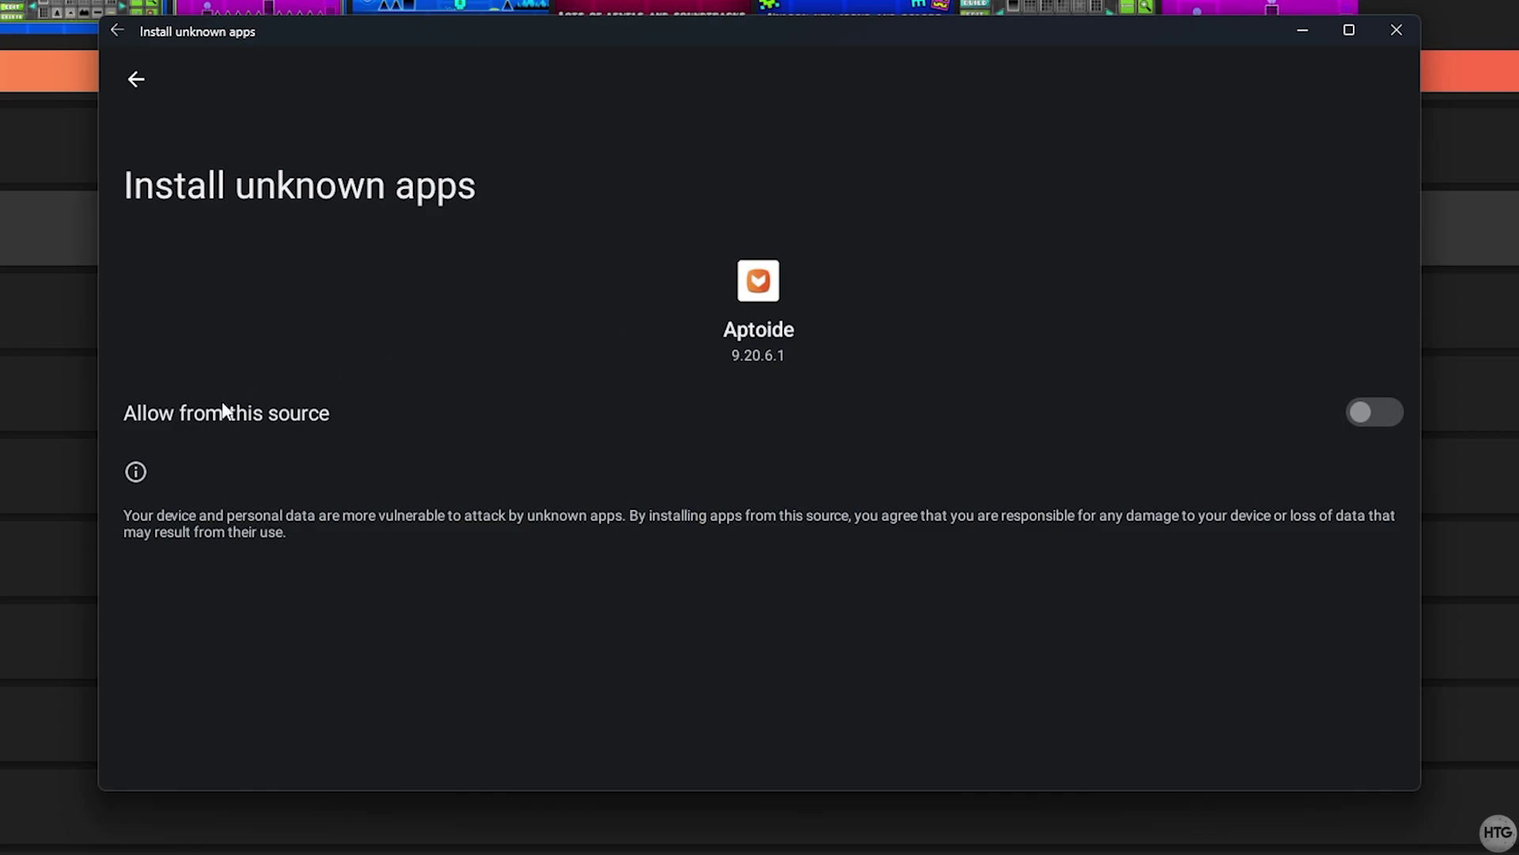
pyautogui.click(420, 408)
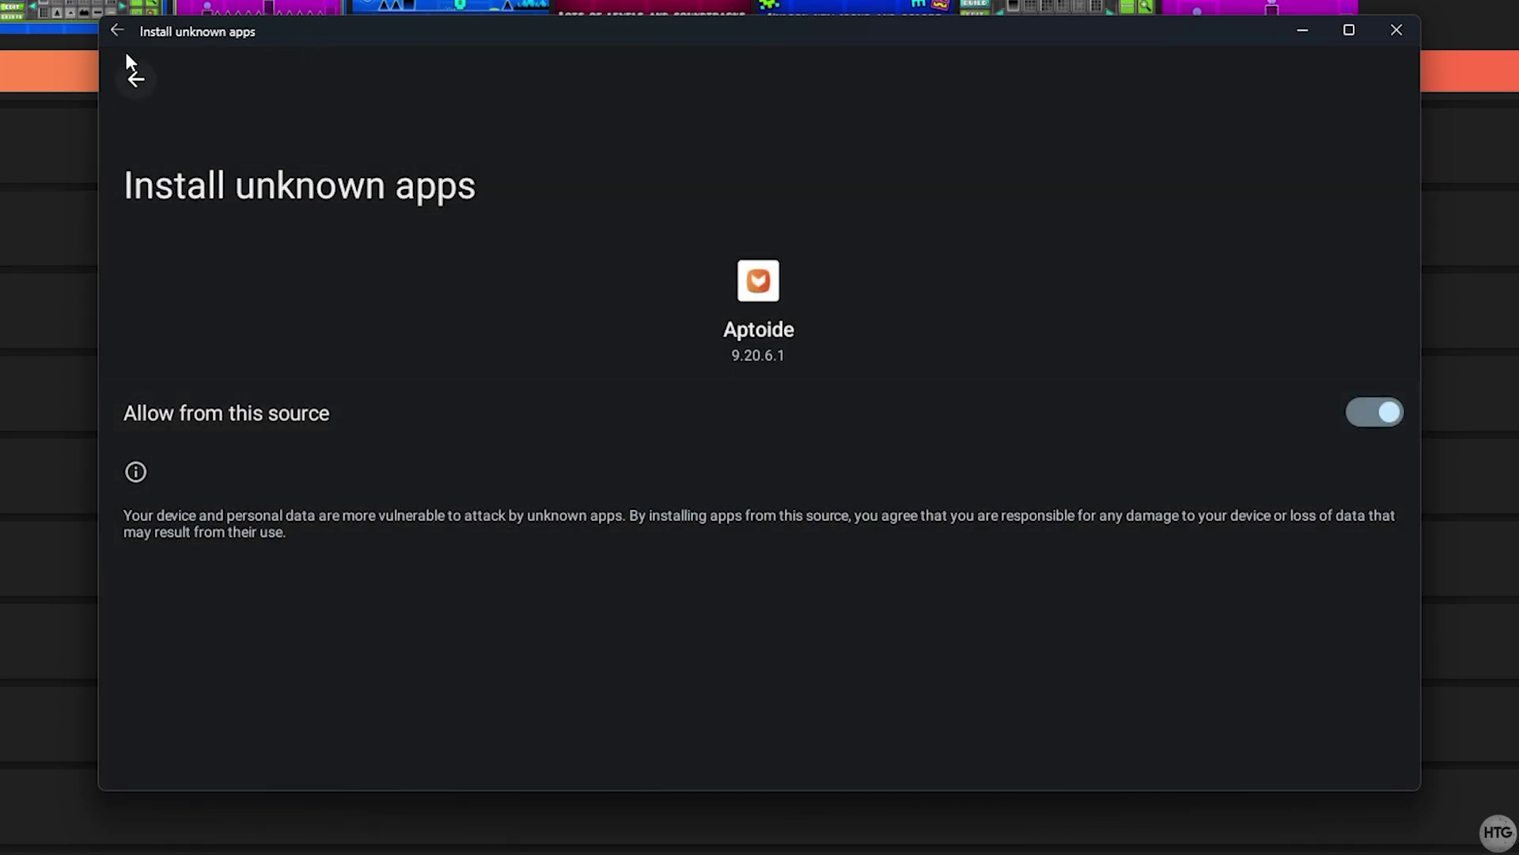
pyautogui.click(1394, 34)
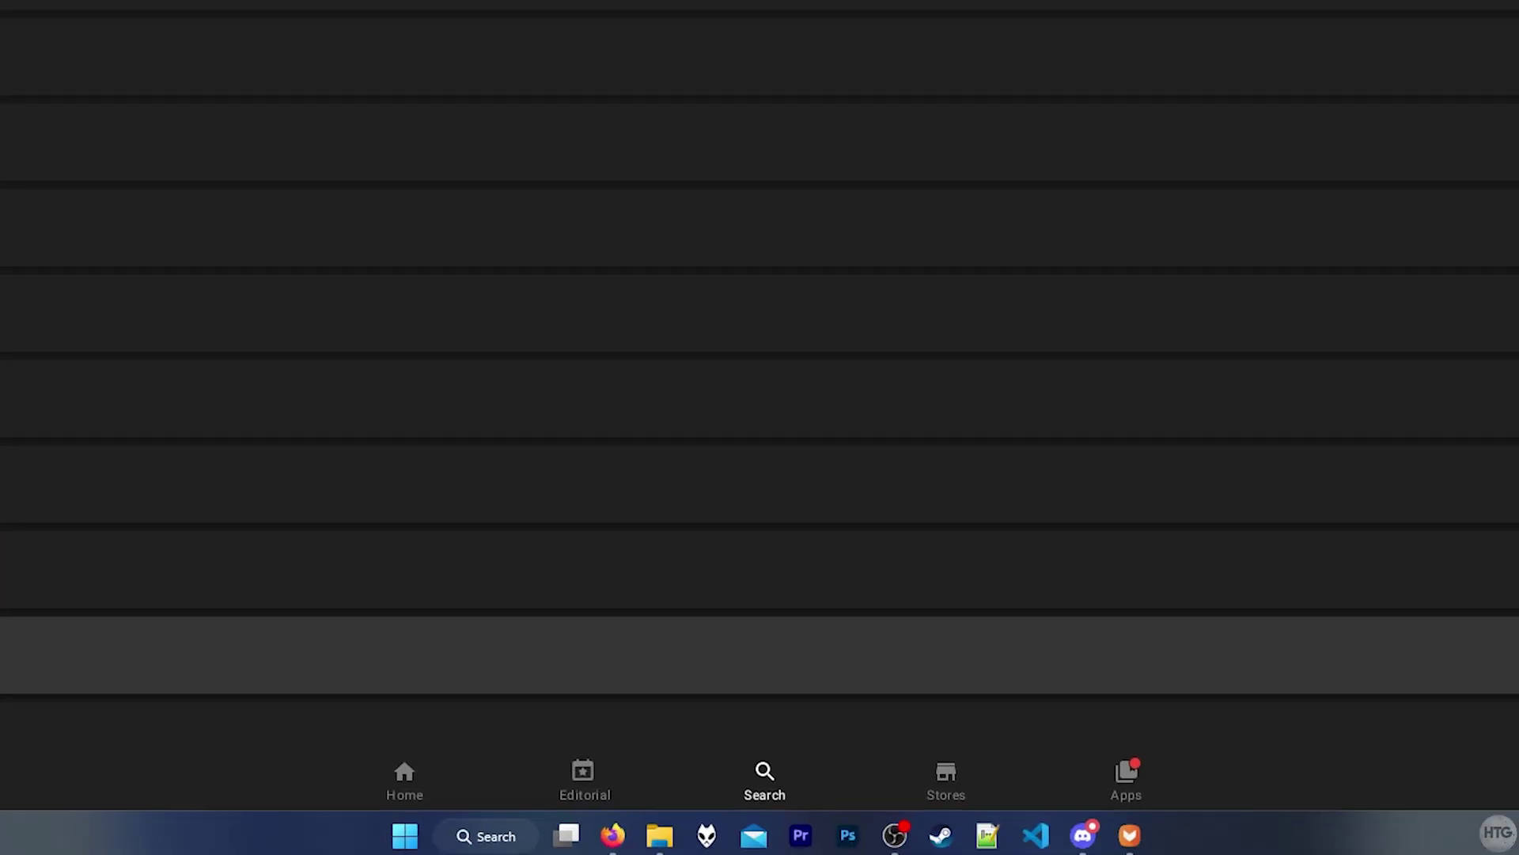
# Launch Geometry Dash from the Start search, confirm its permissions and dismiss the Android version warning.
pyautogui.press('super')
pyautogui.write('geor')
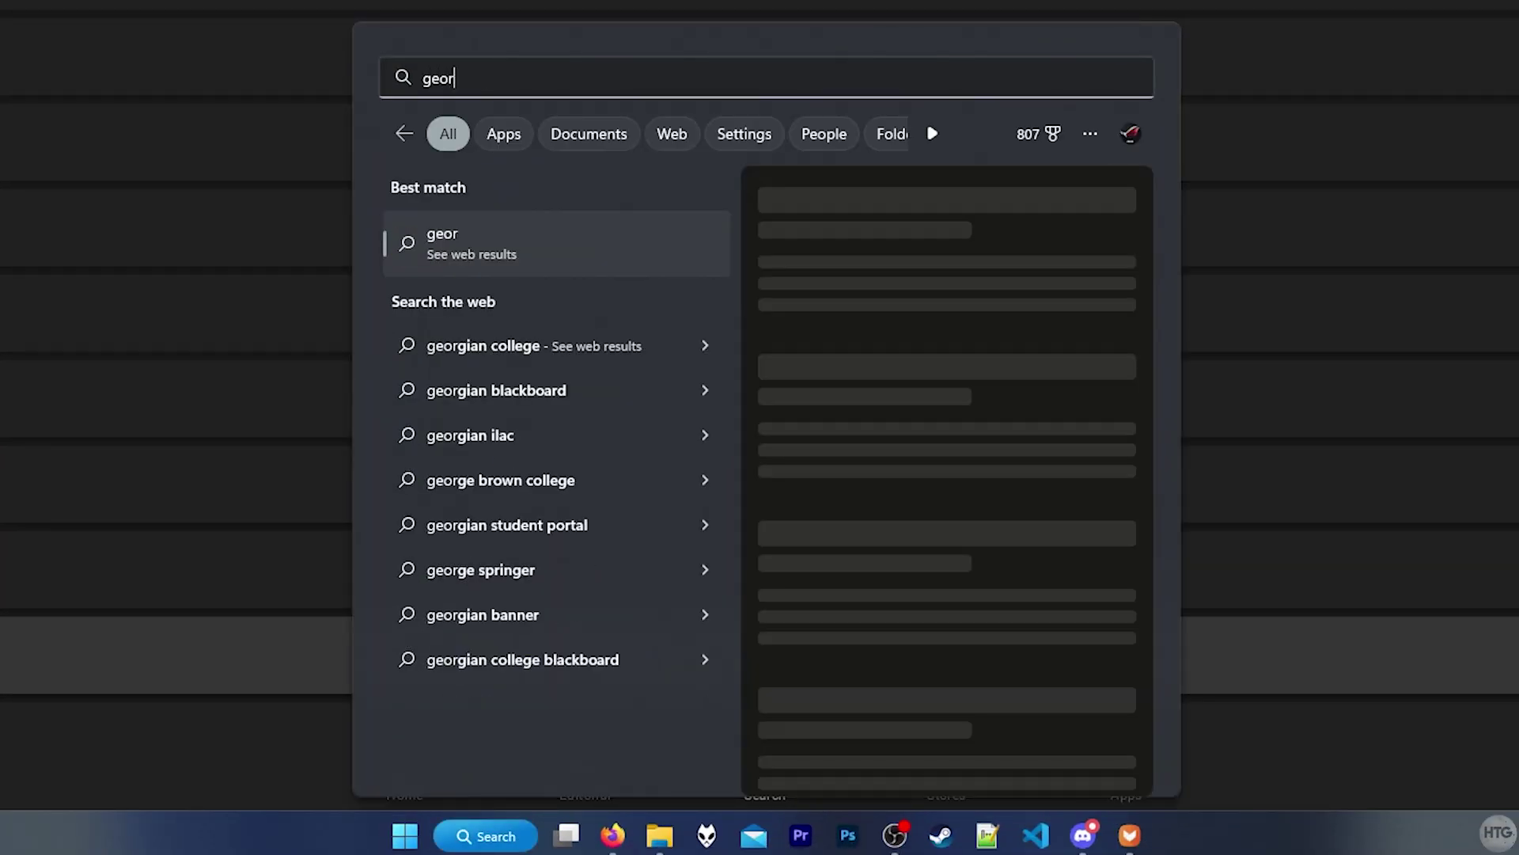
pyautogui.press('BackSpace')
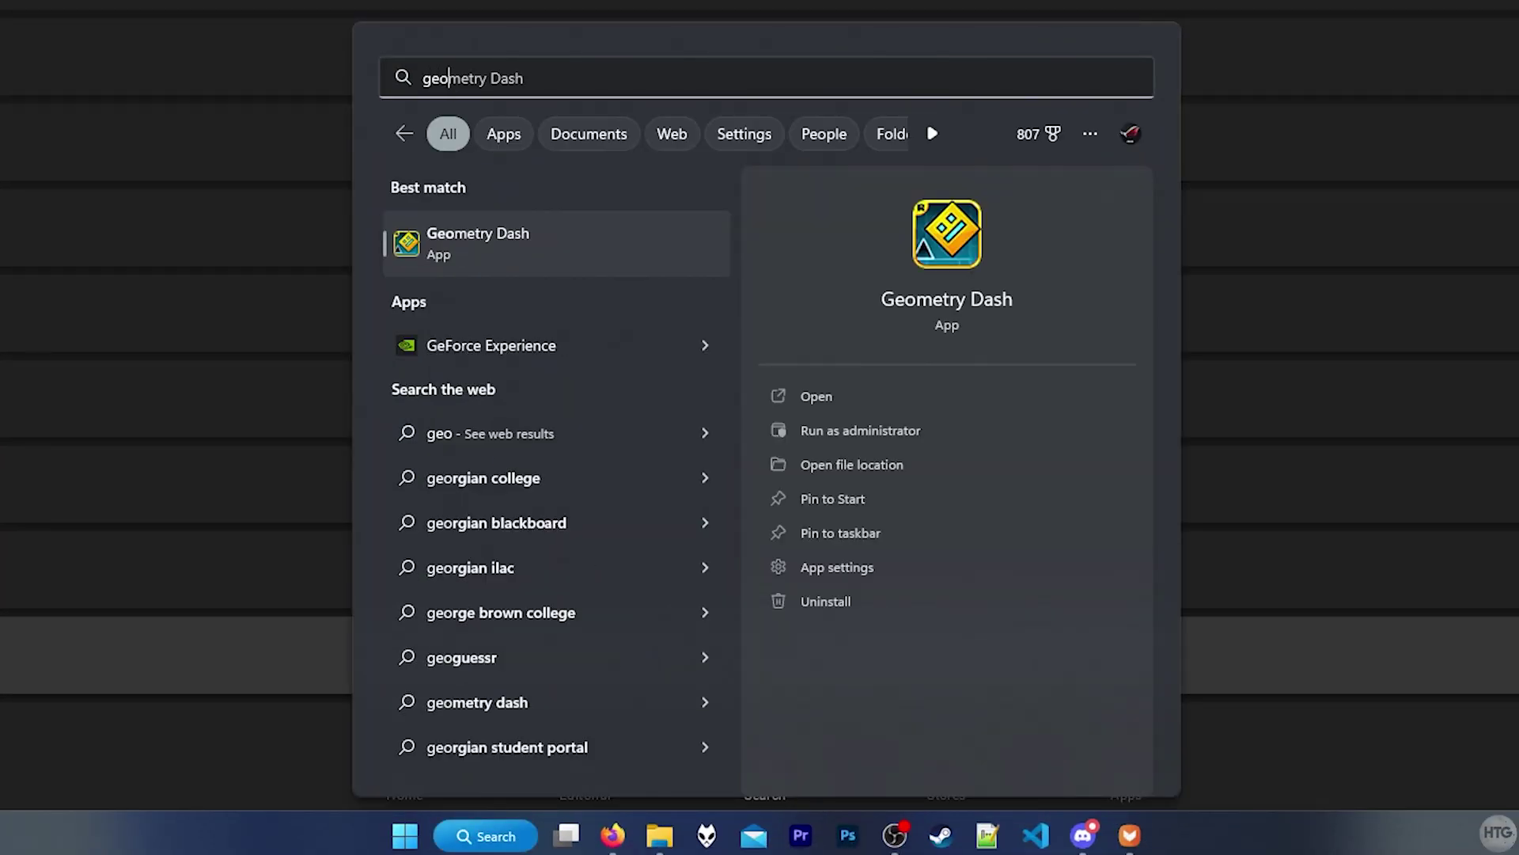
pyautogui.click(535, 269)
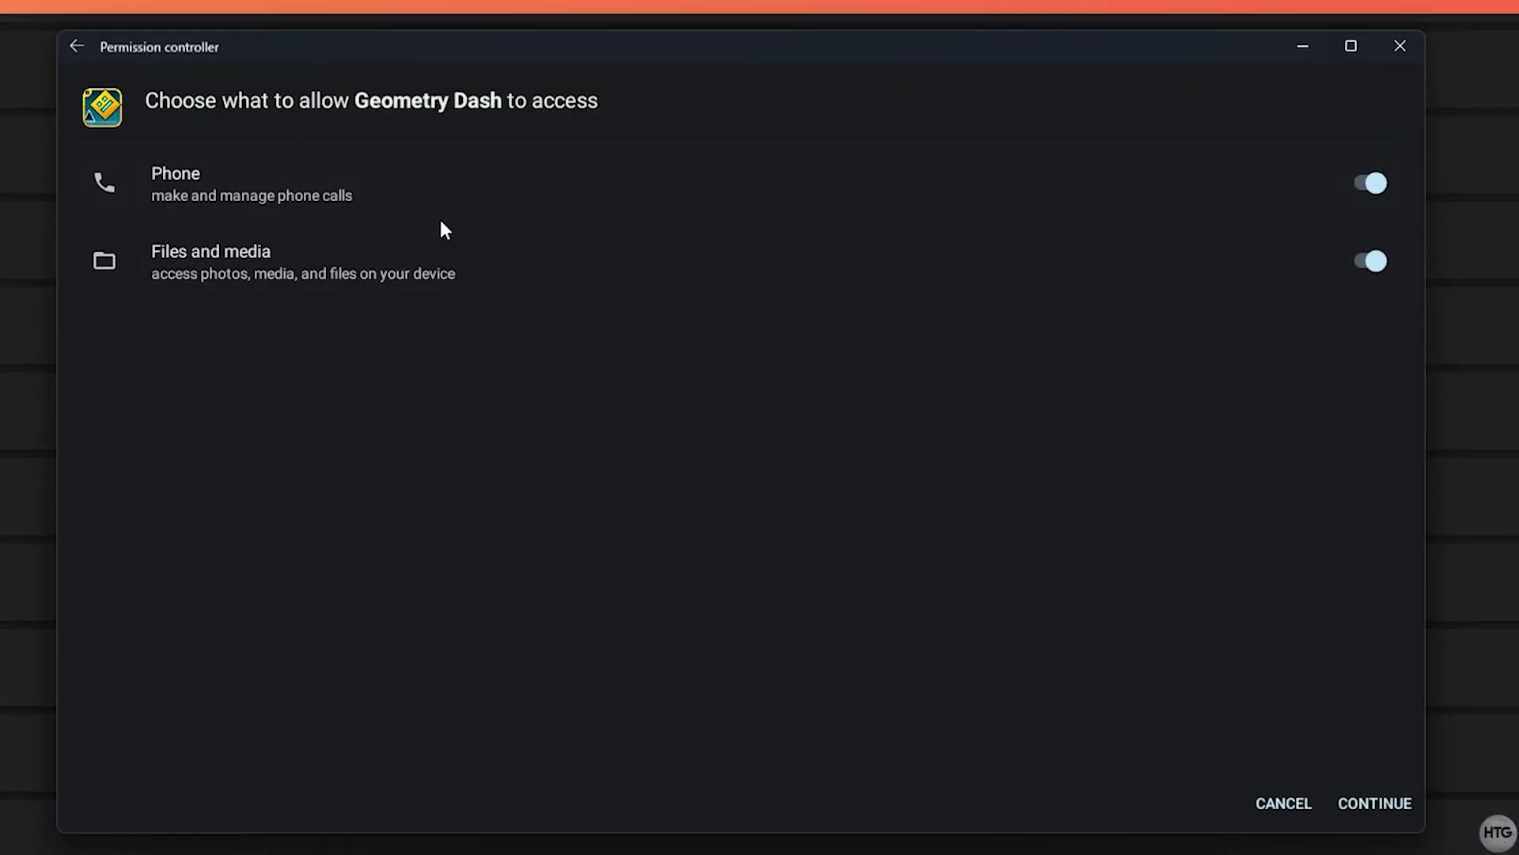
pyautogui.click(1362, 801)
pyautogui.click(1052, 329)
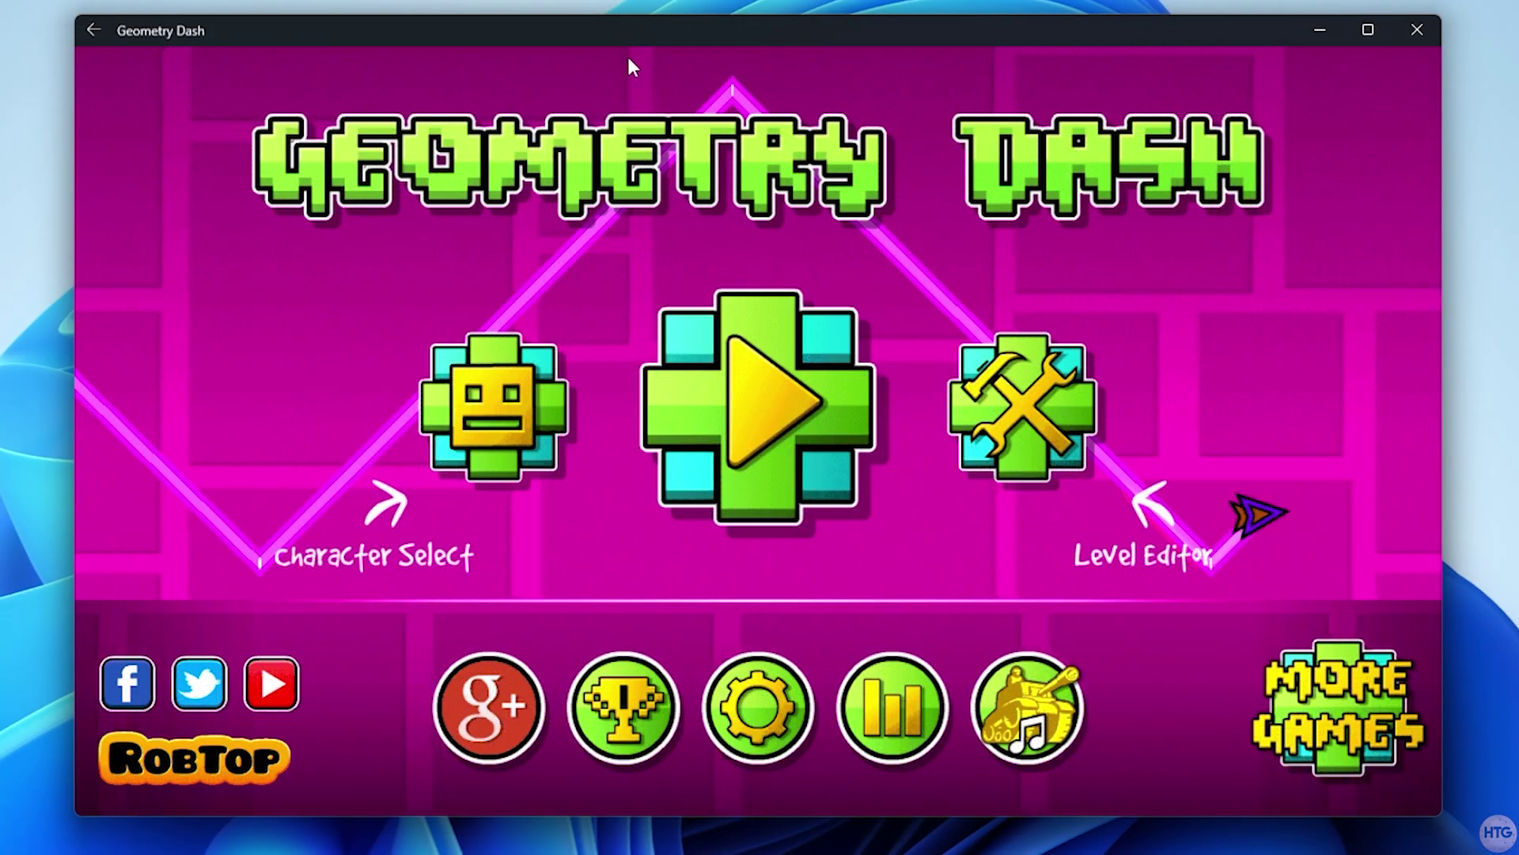
# Start Stereo Madness, jump the cube over the spikes and fly the ship through the corridor.
pyautogui.click(755, 407)
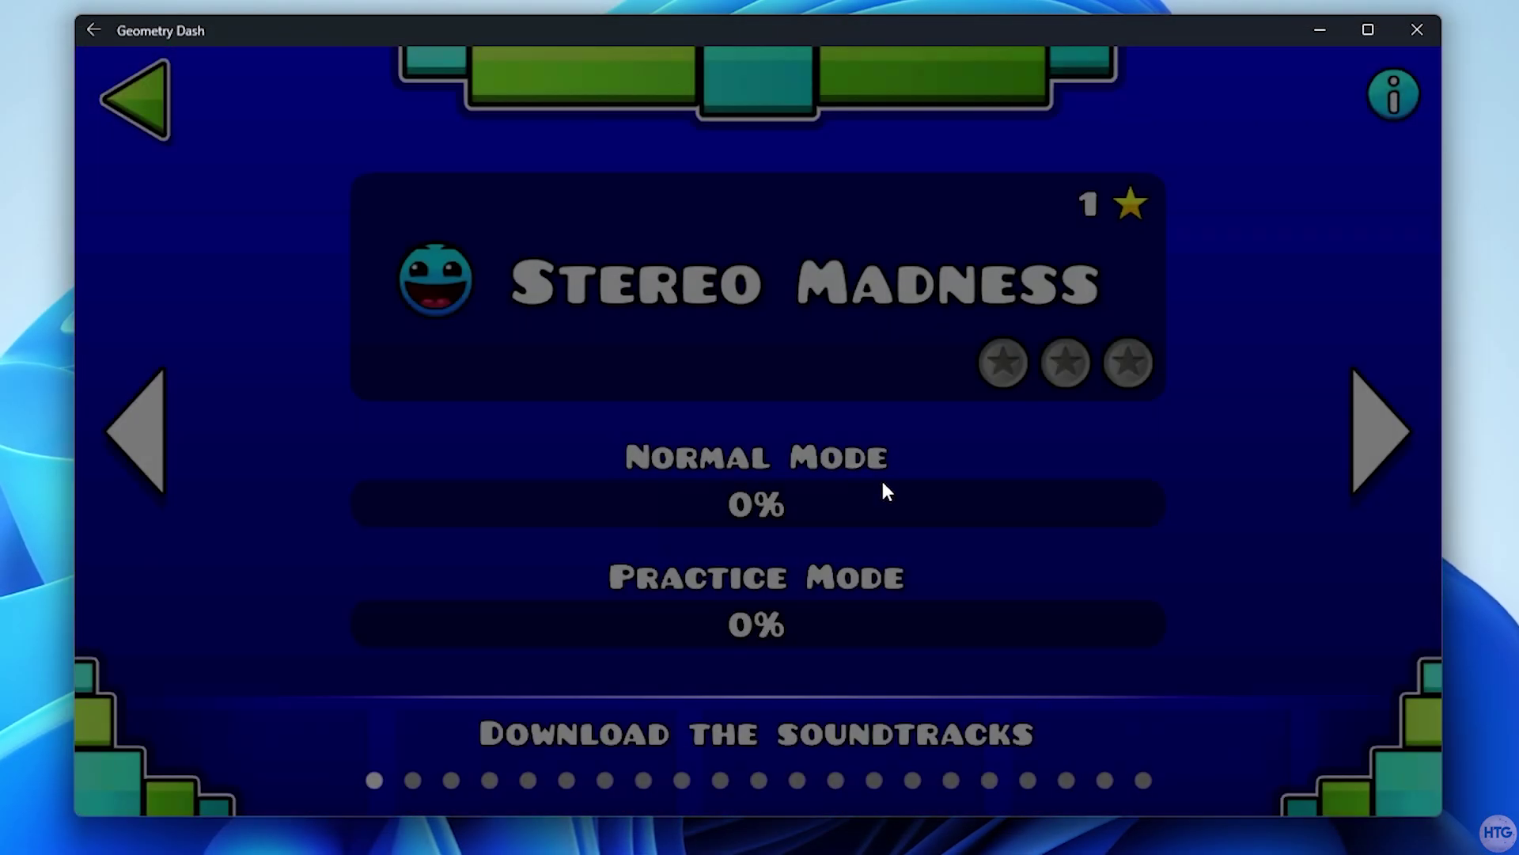
pyautogui.click(732, 329)
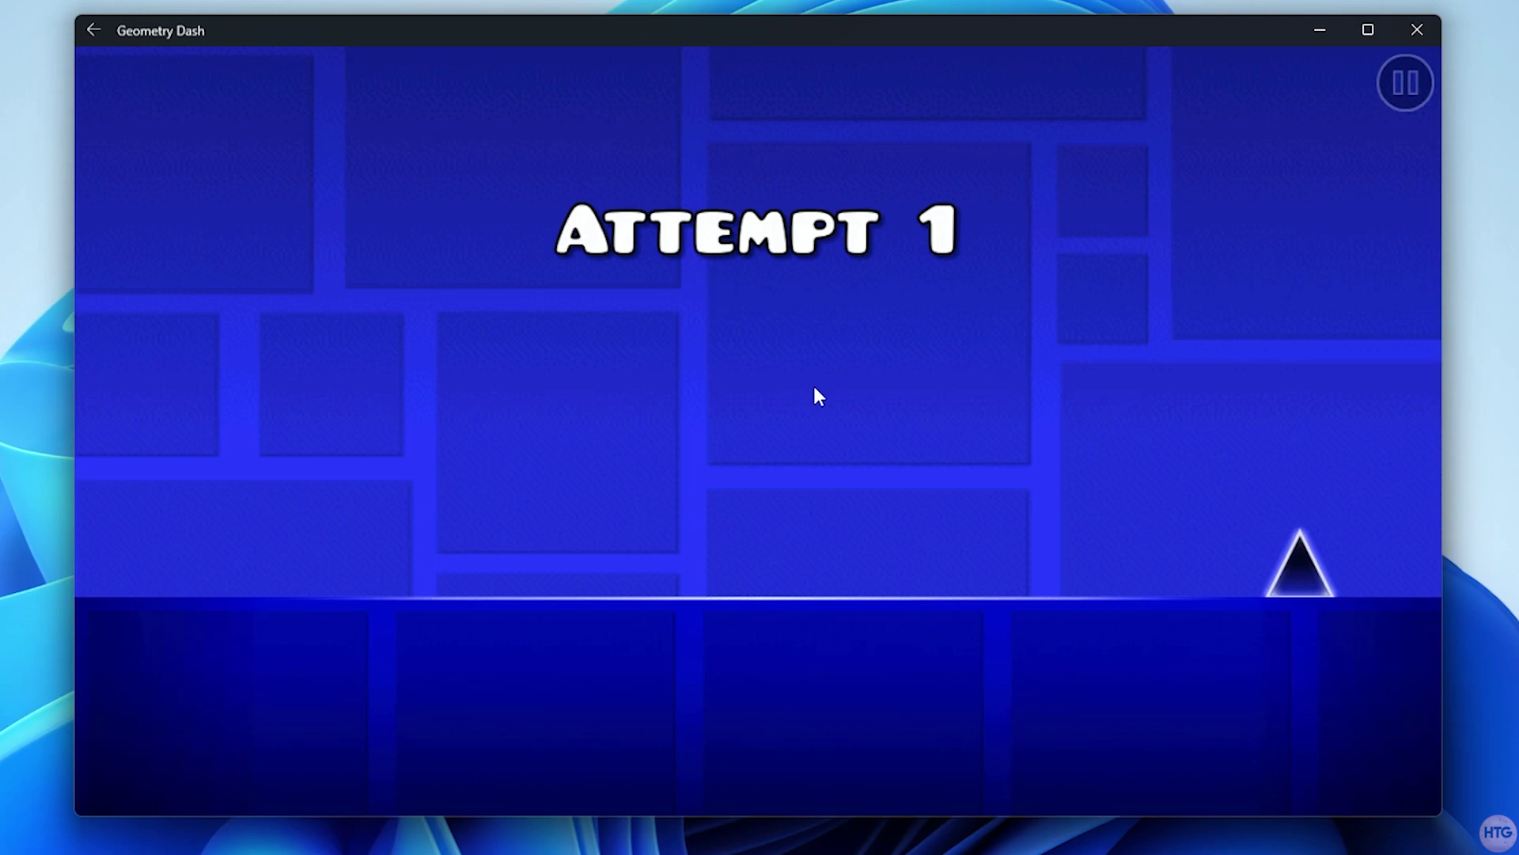
pyautogui.click(750, 410)
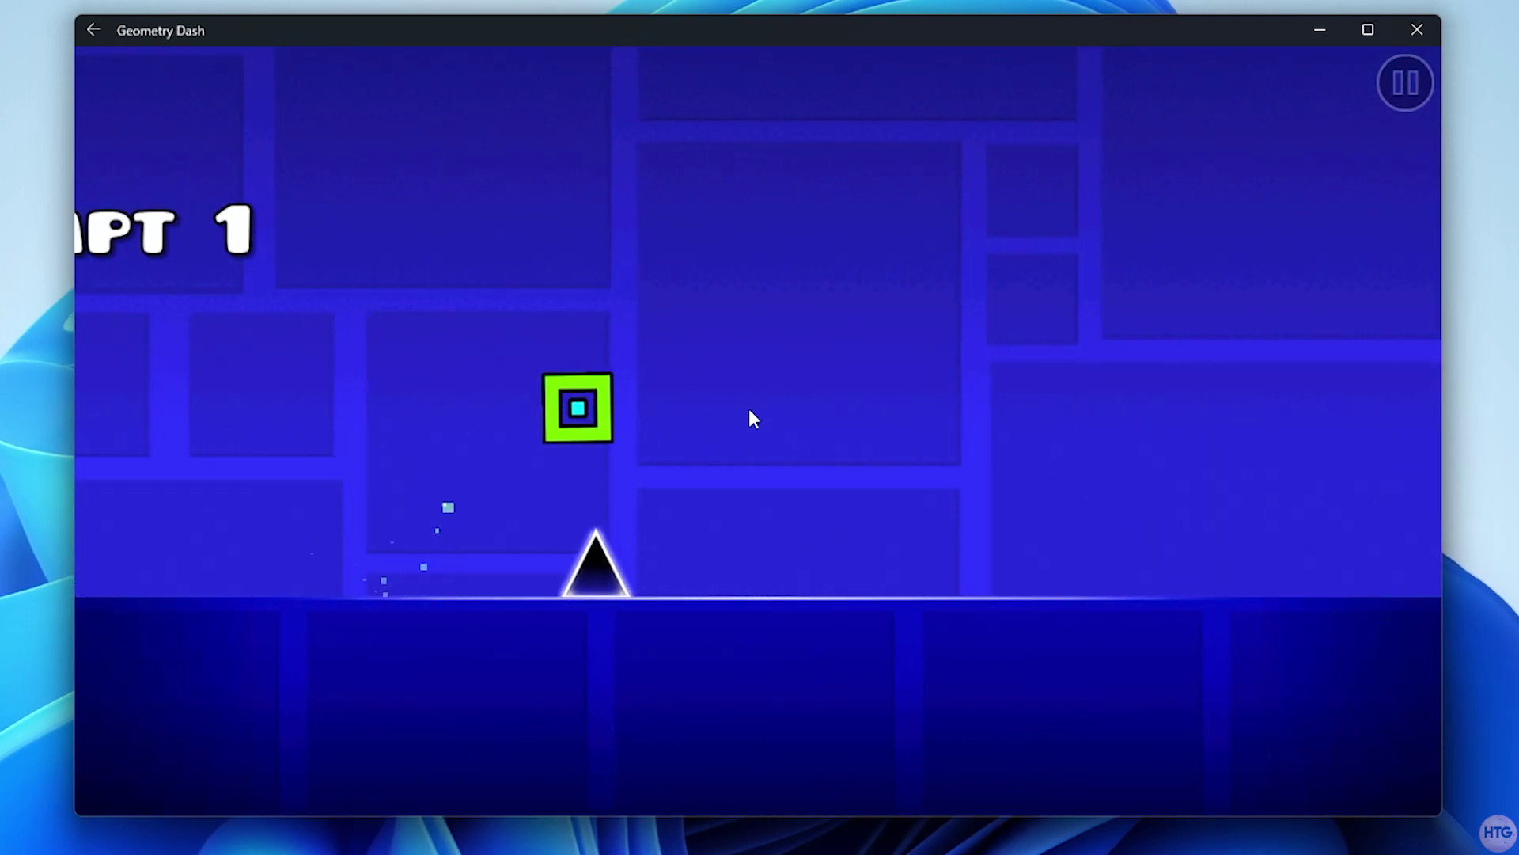
pyautogui.click(746, 405)
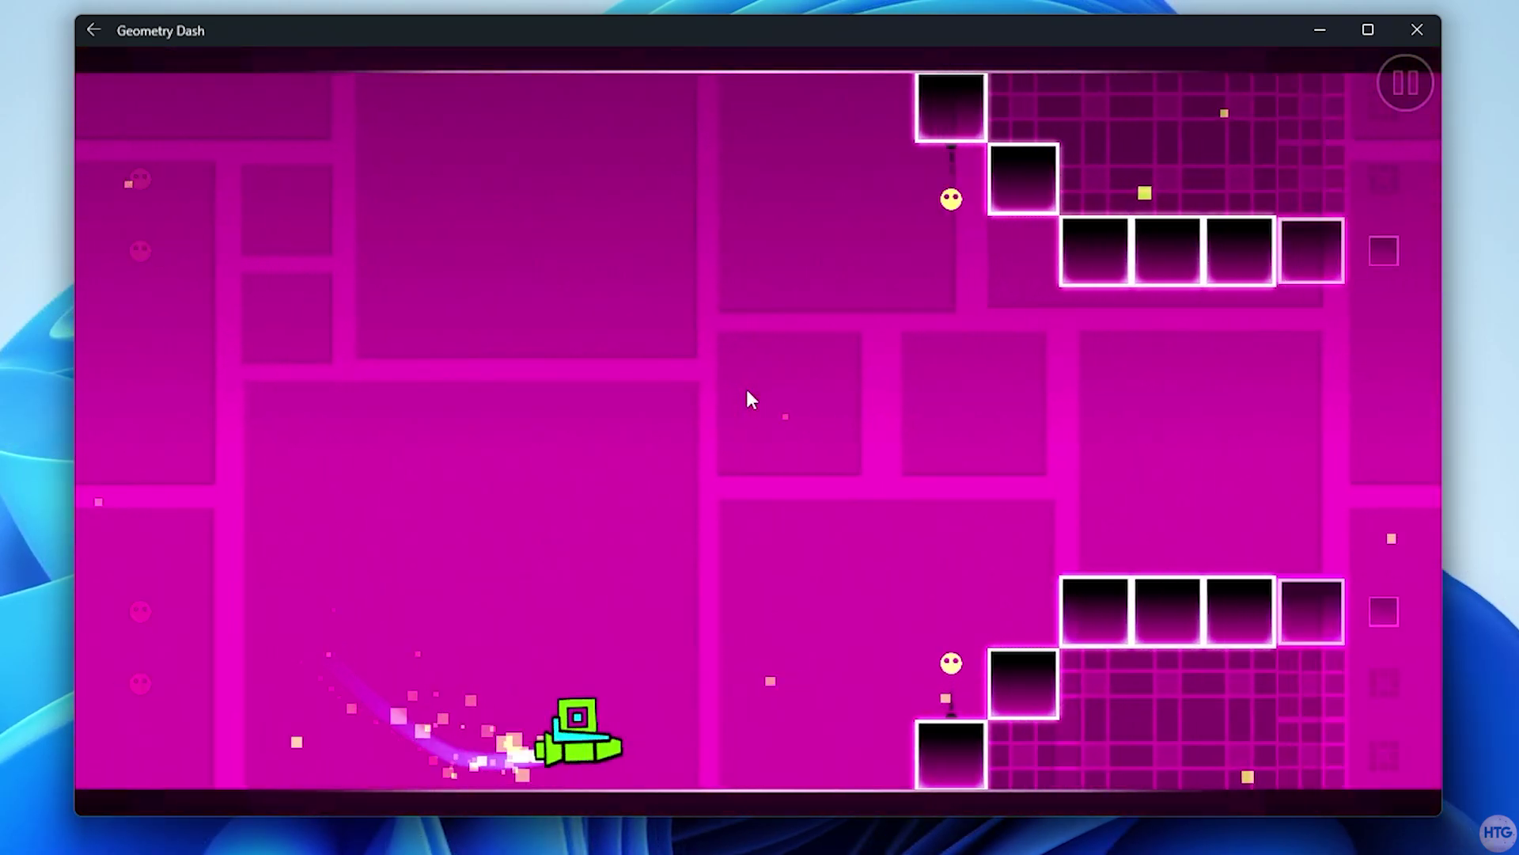
pyautogui.click(747, 392)
pyautogui.click(747, 392)
pyautogui.click(747, 392)
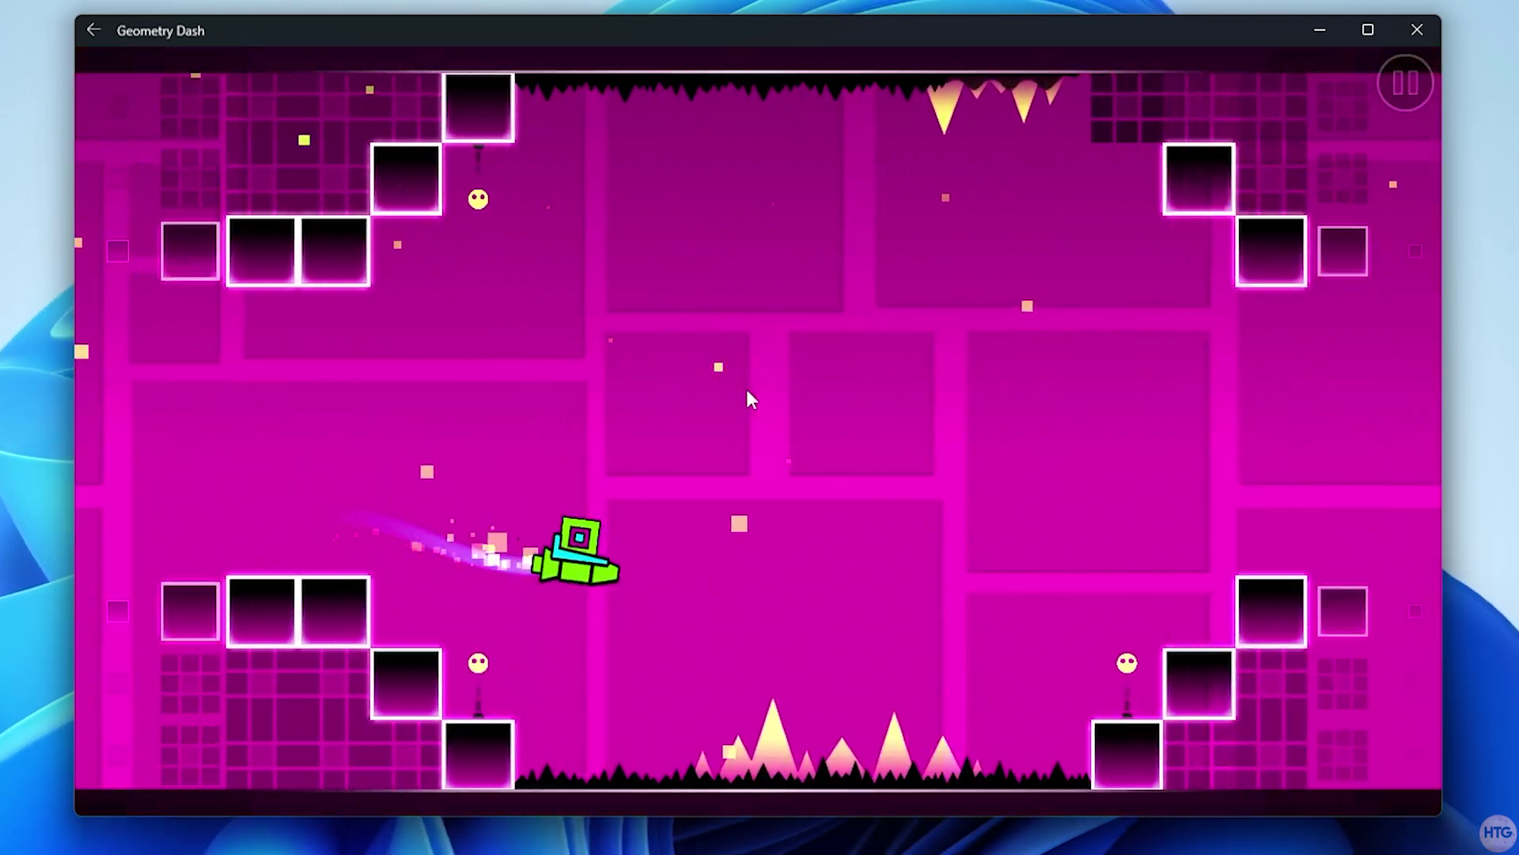
pyautogui.click(747, 392)
pyautogui.click(747, 393)
pyautogui.click(747, 393)
pyautogui.click(748, 393)
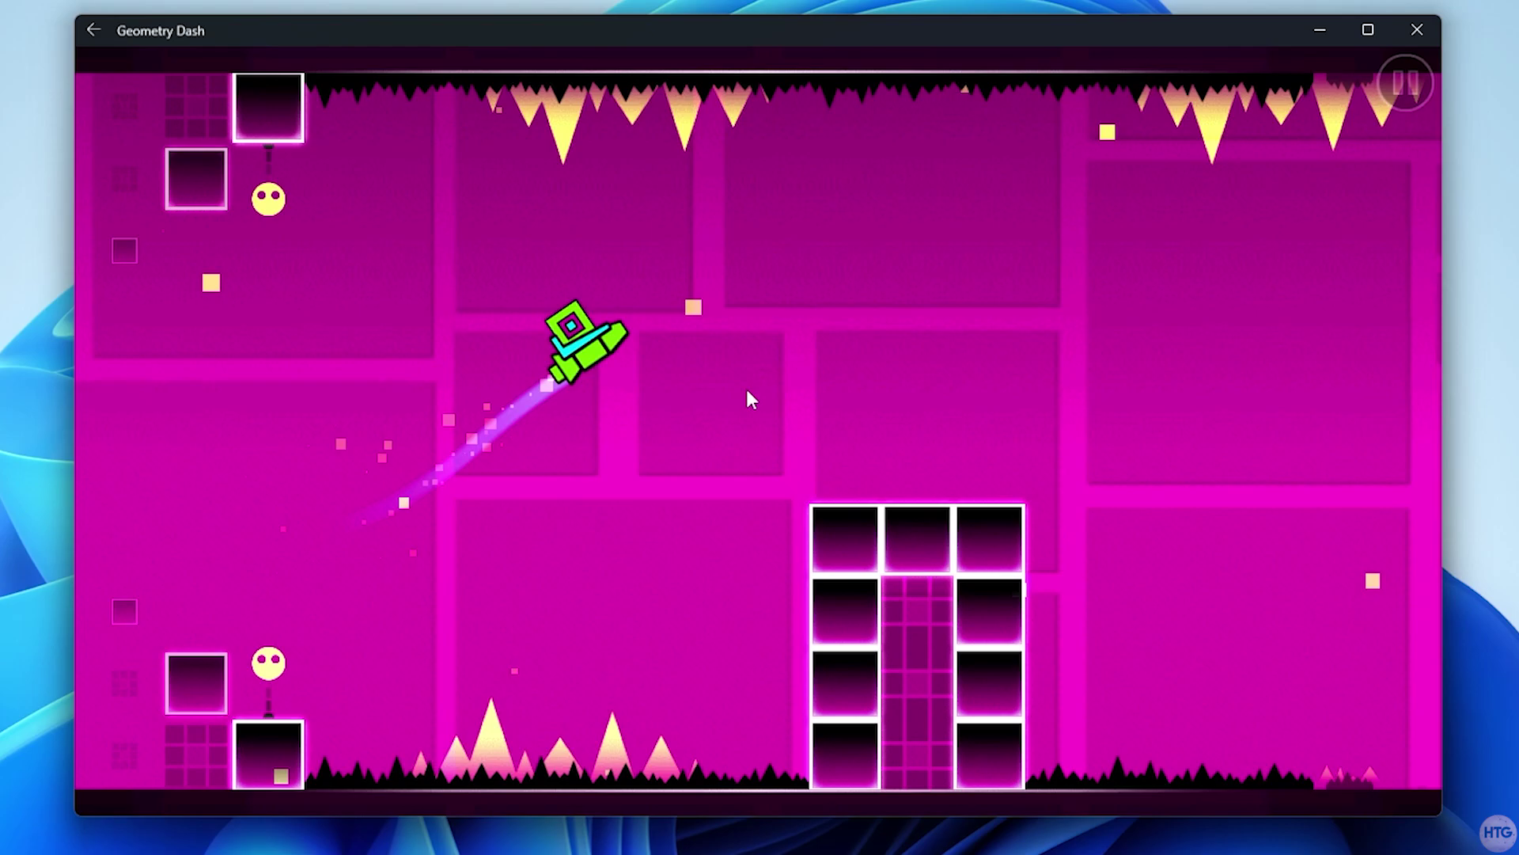
pyautogui.click(748, 393)
# Keep the ship clear of the spike blocks and climb through the final gaps.
pyautogui.click(747, 393)
pyautogui.click(747, 393)
pyautogui.click(436, 258)
pyautogui.click(436, 258)
pyautogui.click(436, 258)
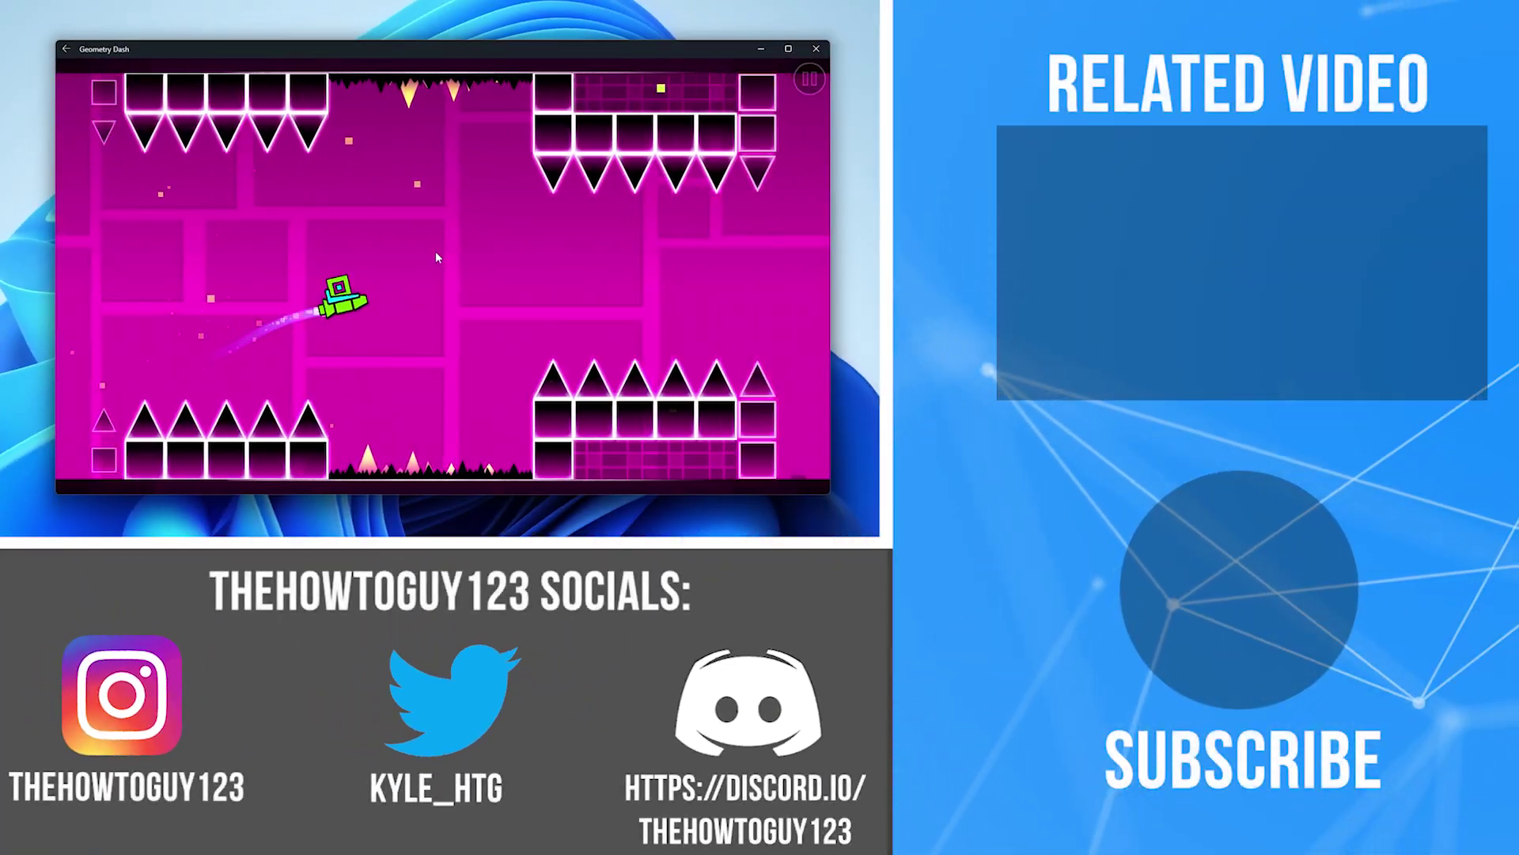
pyautogui.click(436, 258)
pyautogui.click(436, 257)
pyautogui.click(436, 257)
pyautogui.click(436, 256)
pyautogui.click(436, 257)
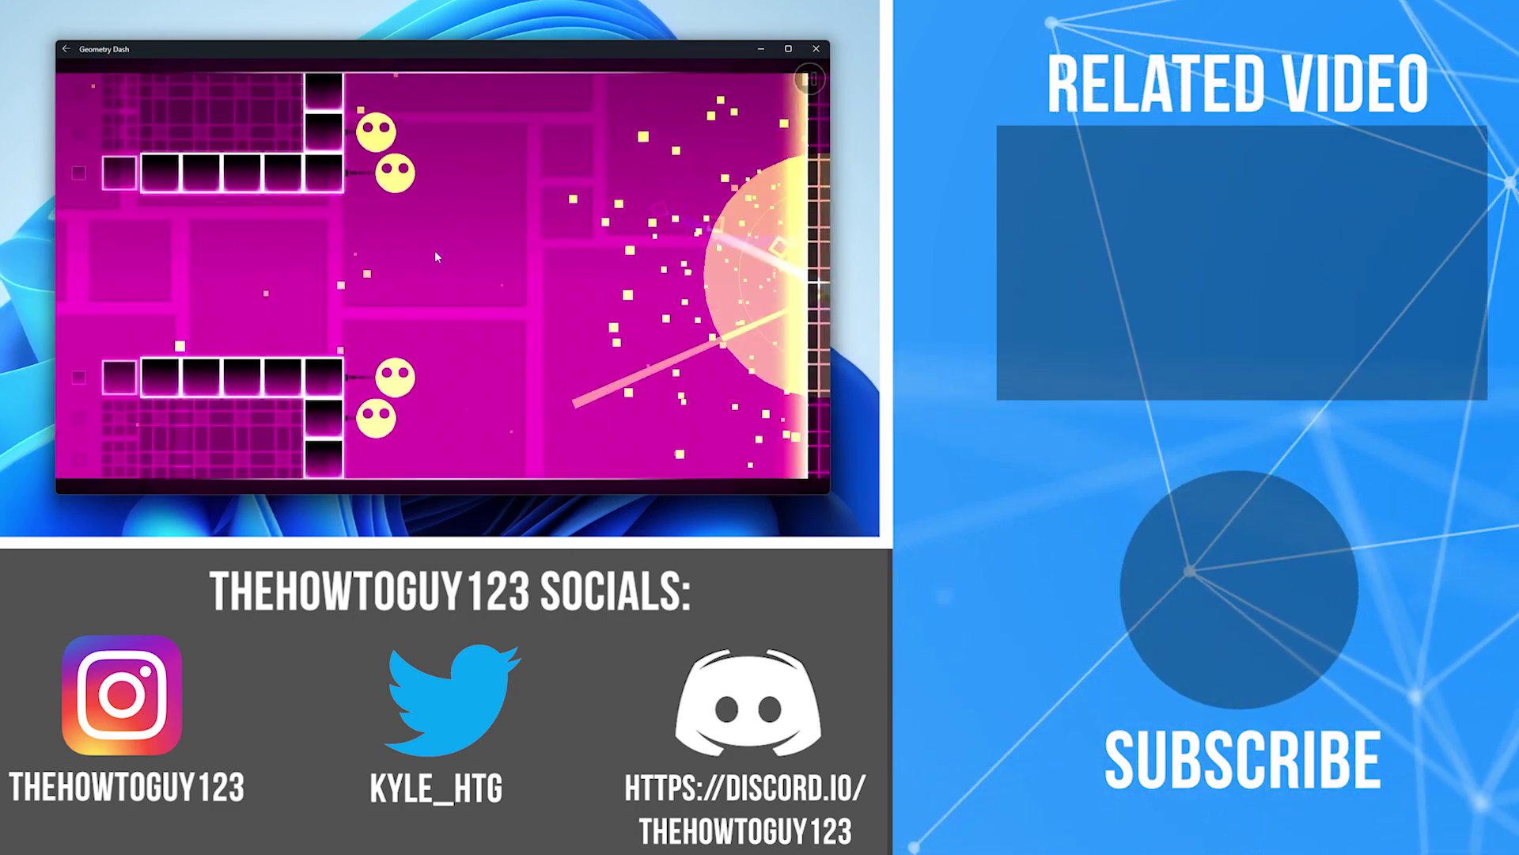